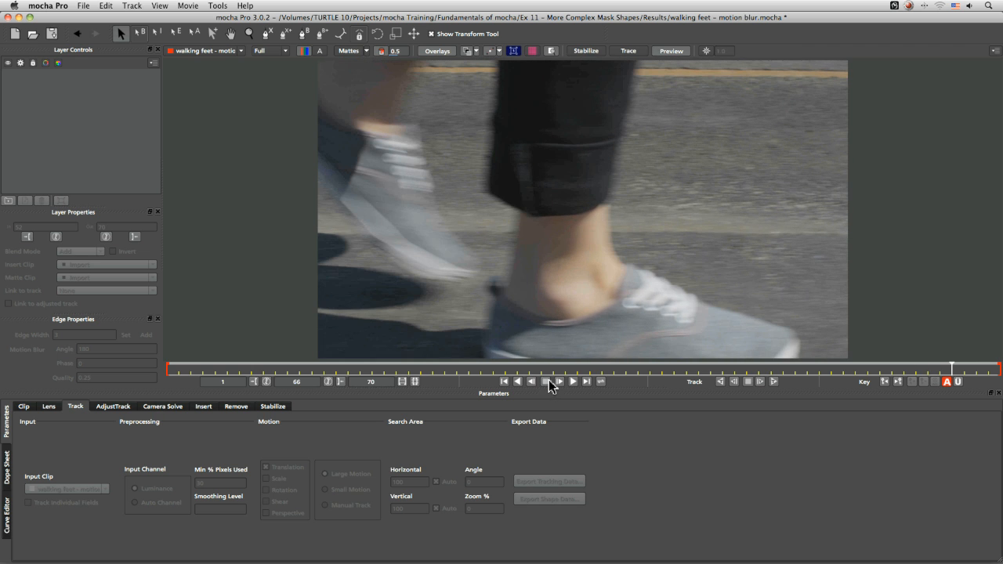
Set the clip's in point at frame 52 and play back the shortened range.
{"action": "left_click_drag", "start_coordinate": [951, 367], "coordinate": [781, 368]}
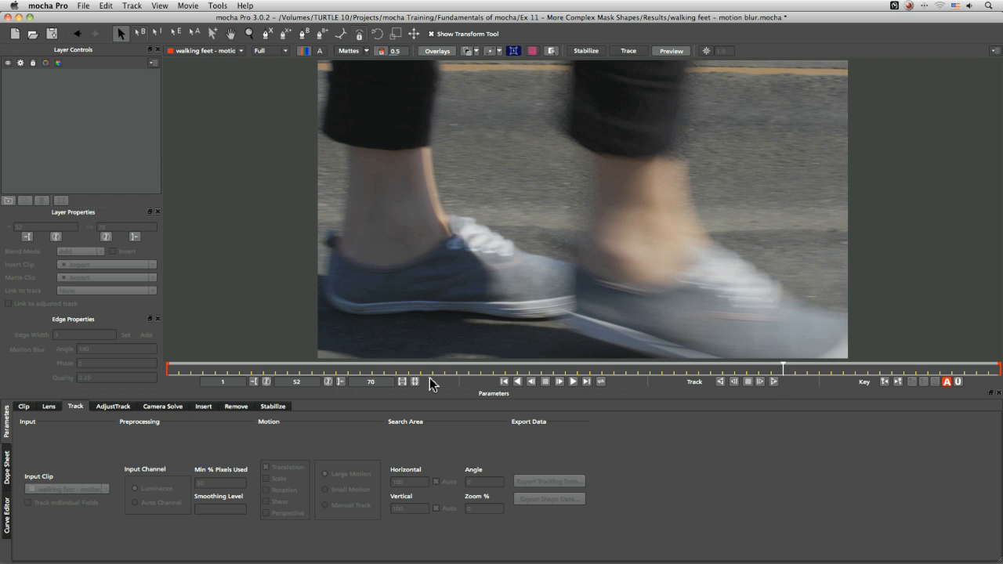
{"action": "left_click", "coordinate": [264, 383]}
{"action": "left_click", "coordinate": [575, 381]}
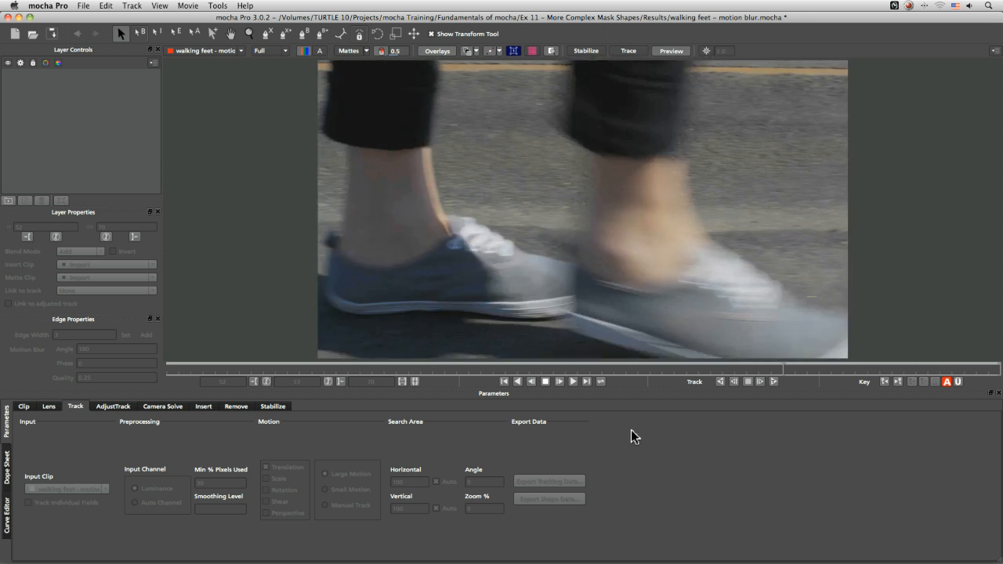
{"action": "left_click", "coordinate": [545, 382]}
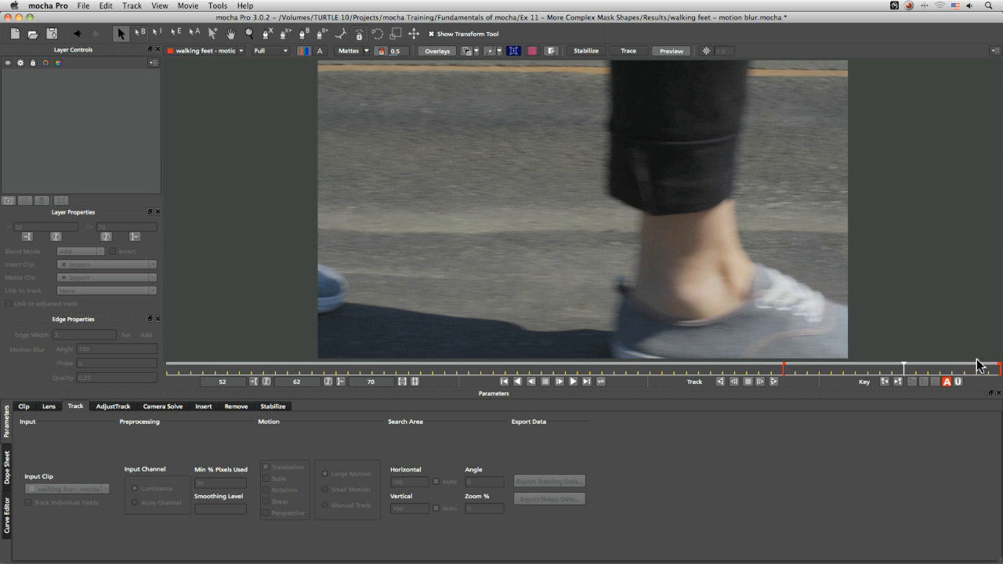
Scrub and step through frames 52 to 70 to examine how the feet cross the road background.
{"action": "mouse_move", "coordinate": [909, 368]}
{"action": "left_mouse_down"}
{"action": "mouse_move", "coordinate": [950, 369]}
{"action": "mouse_move", "coordinate": [786, 368]}
{"action": "mouse_move", "coordinate": [915, 368]}
{"action": "left_mouse_up"}
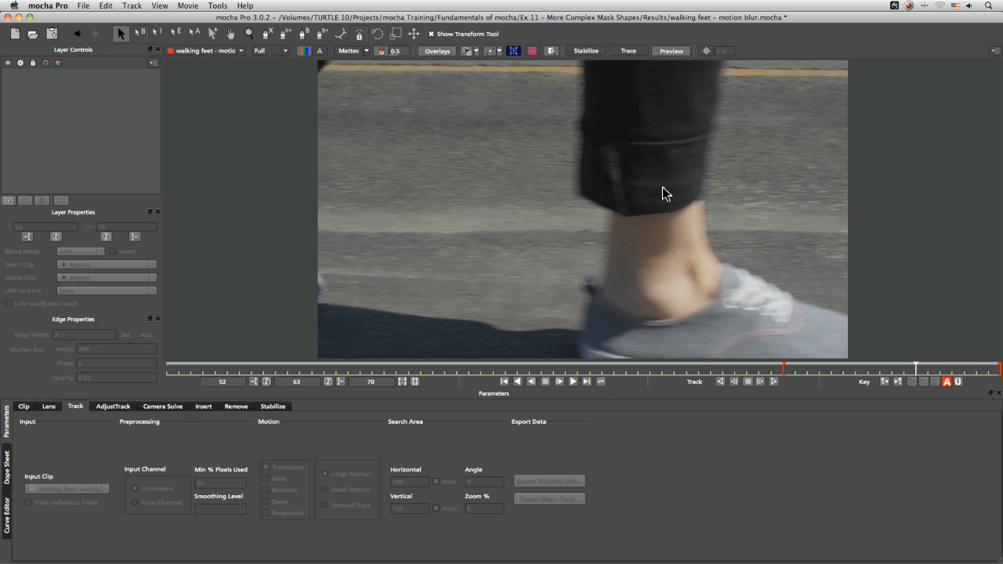
{"action": "left_click_drag", "start_coordinate": [913, 366], "coordinate": [877, 369]}
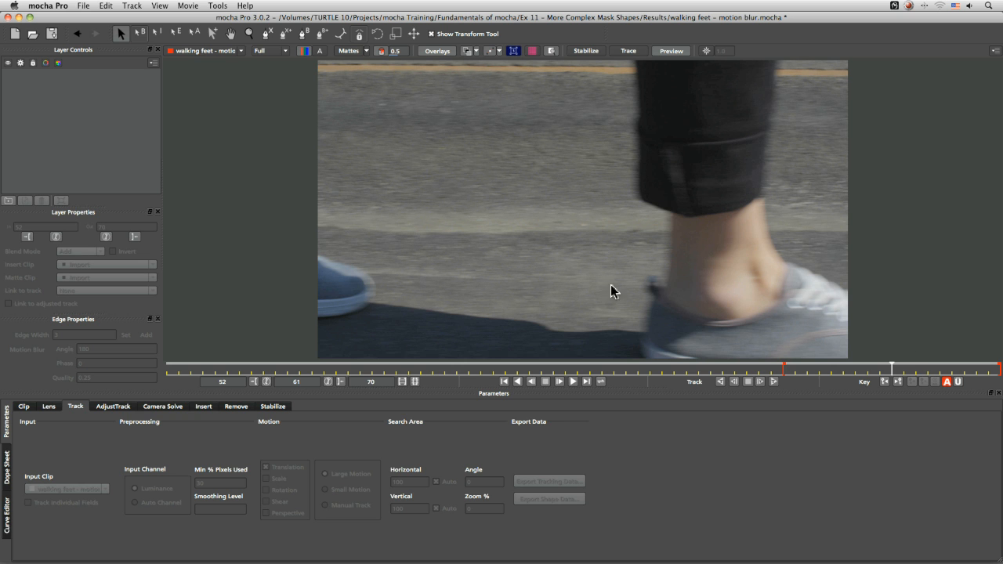
{"action": "left_click_drag", "start_coordinate": [910, 366], "coordinate": [801, 366]}
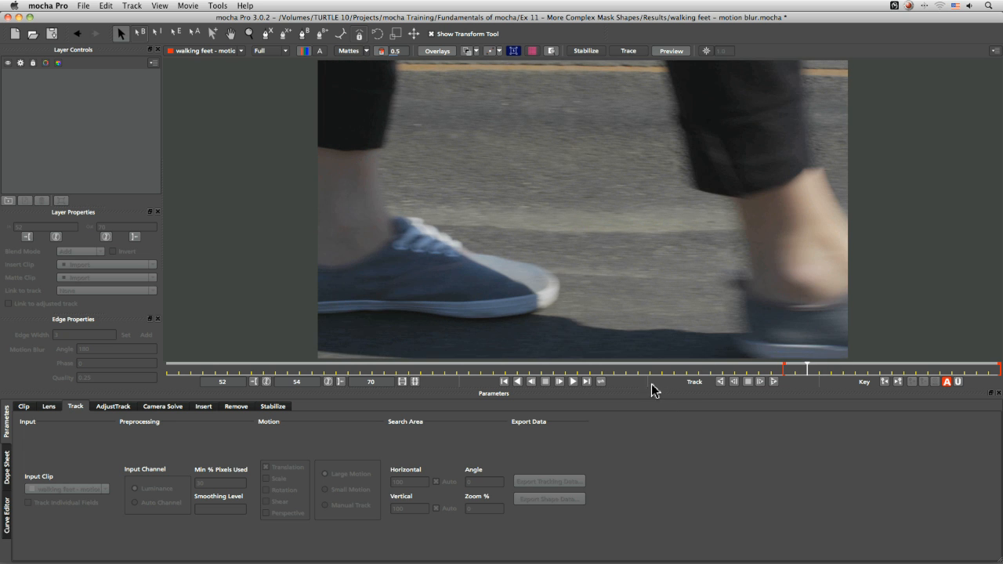
{"action": "left_click", "coordinate": [558, 381]}
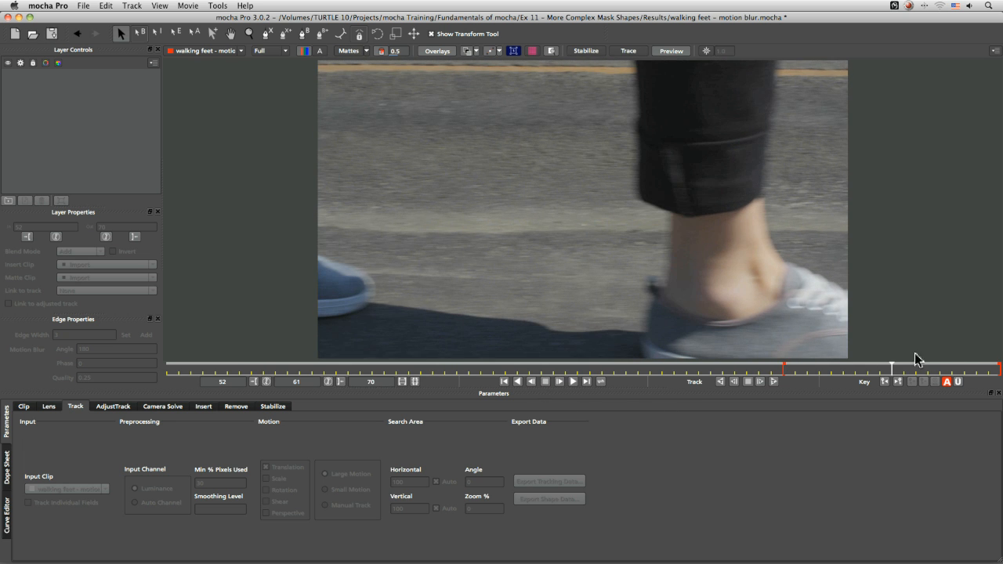
{"action": "left_click_drag", "start_coordinate": [888, 371], "coordinate": [999, 369]}
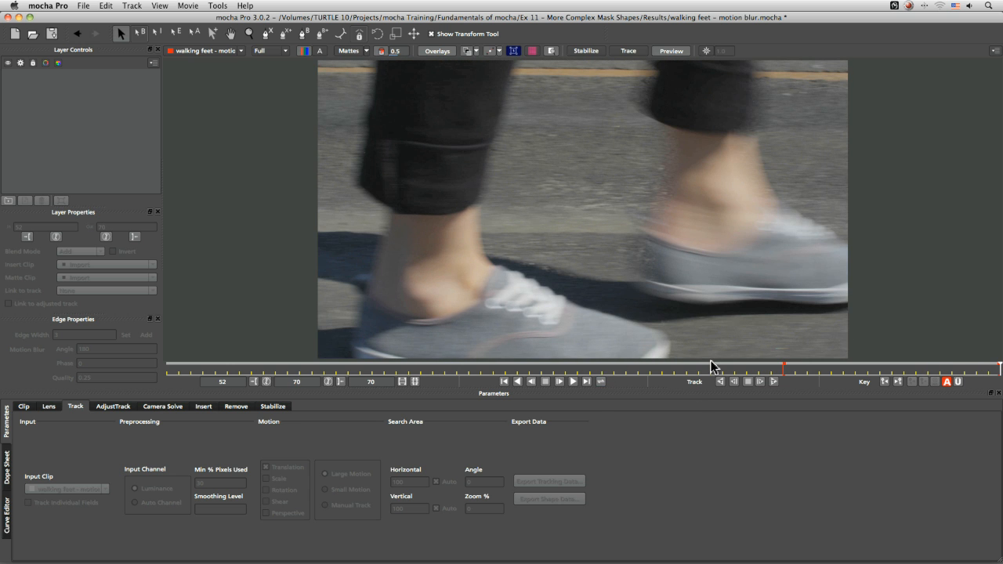
{"action": "key", "text": "Left"}
{"action": "key", "text": "Left"}
{"action": "key", "text": "Left"}
{"action": "key", "text": "Left"}
{"action": "key", "text": "Left"}
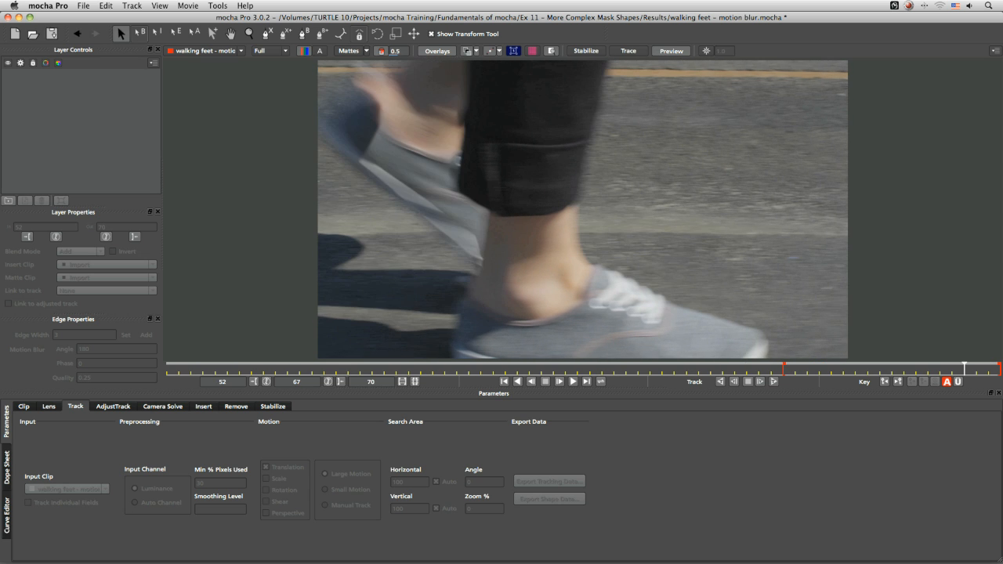
{"action": "key", "text": "Left"}
{"action": "key", "text": "Left"}
{"action": "key", "text": "Left"}
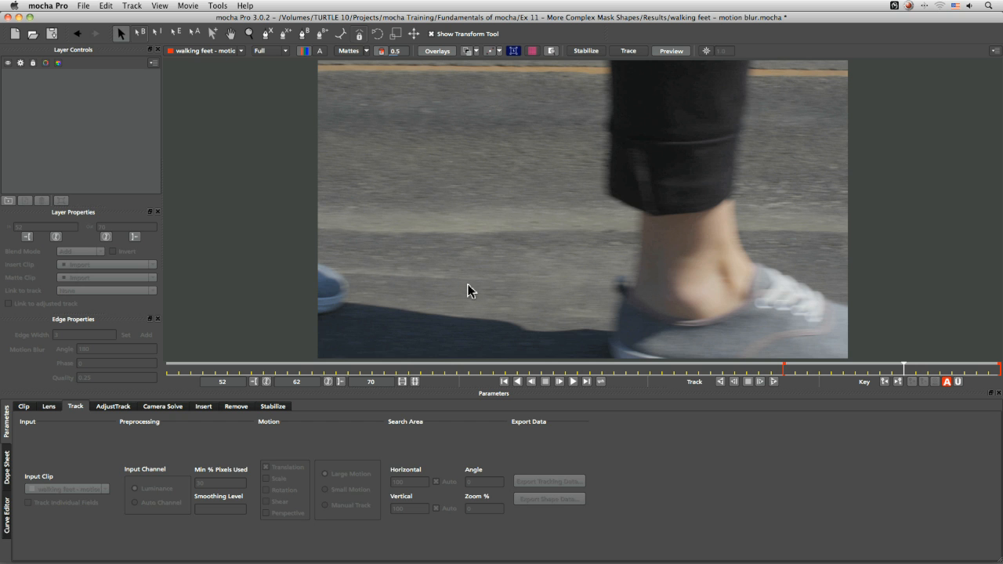
{"action": "key", "text": "Left"}
{"action": "key", "text": "Left"}
{"action": "key", "text": "Left"}
{"action": "key", "text": "Left"}
{"action": "key", "text": "Left"}
{"action": "key", "text": "Left"}
{"action": "key", "text": "Left"}
{"action": "key", "text": "Left"}
{"action": "key", "text": "Left"}
{"action": "key", "text": "Left"}
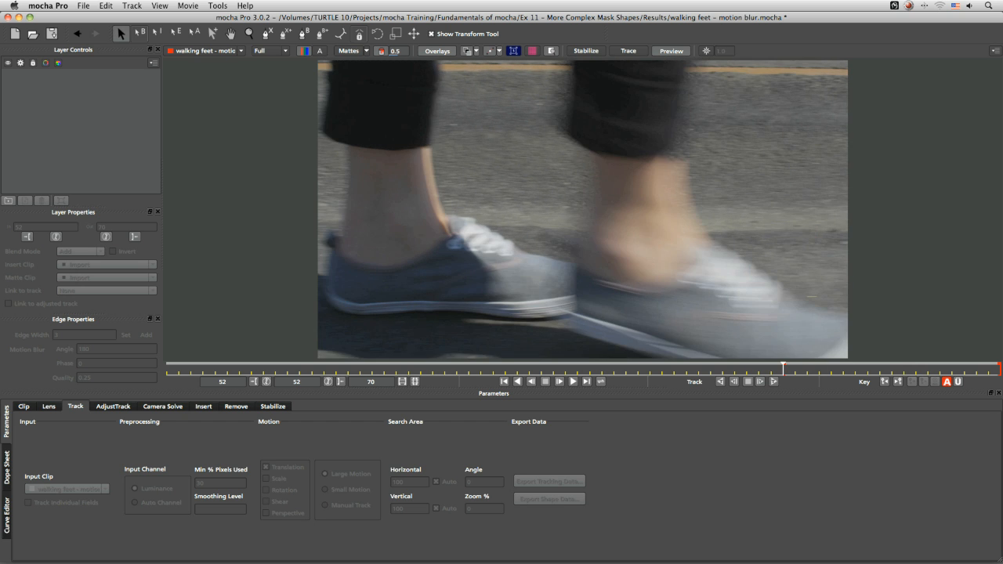
{"action": "key", "text": "Right"}
{"action": "key", "text": "Right"}
{"action": "key", "text": "Right"}
{"action": "key", "text": "Right"}
{"action": "key", "text": "Right"}
{"action": "key", "text": "Right"}
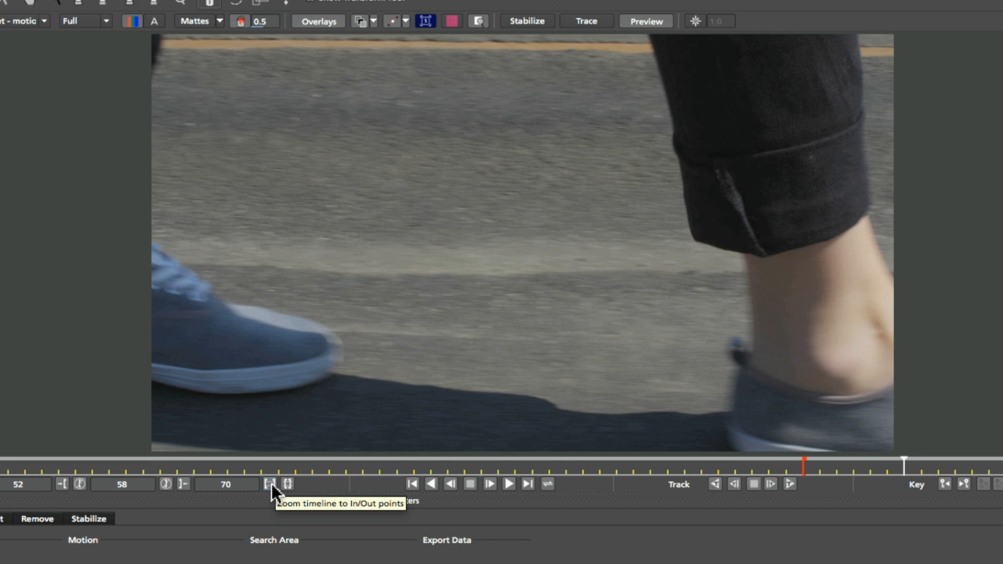
Zoom the timeline to the in and out points, check both ends of the range and go to frame 70.
{"action": "left_click", "coordinate": [270, 485]}
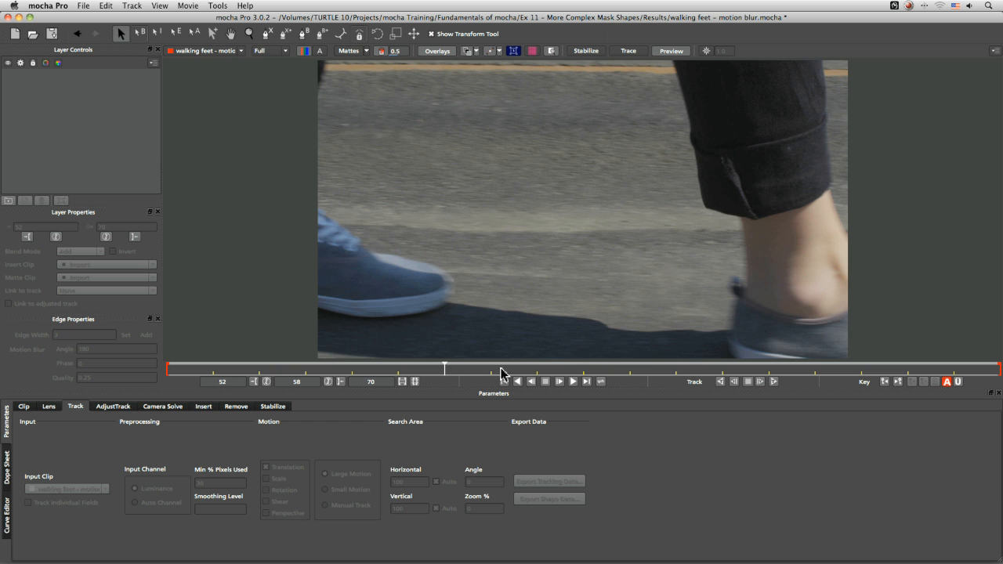
{"action": "left_click_drag", "start_coordinate": [445, 368], "coordinate": [167, 369]}
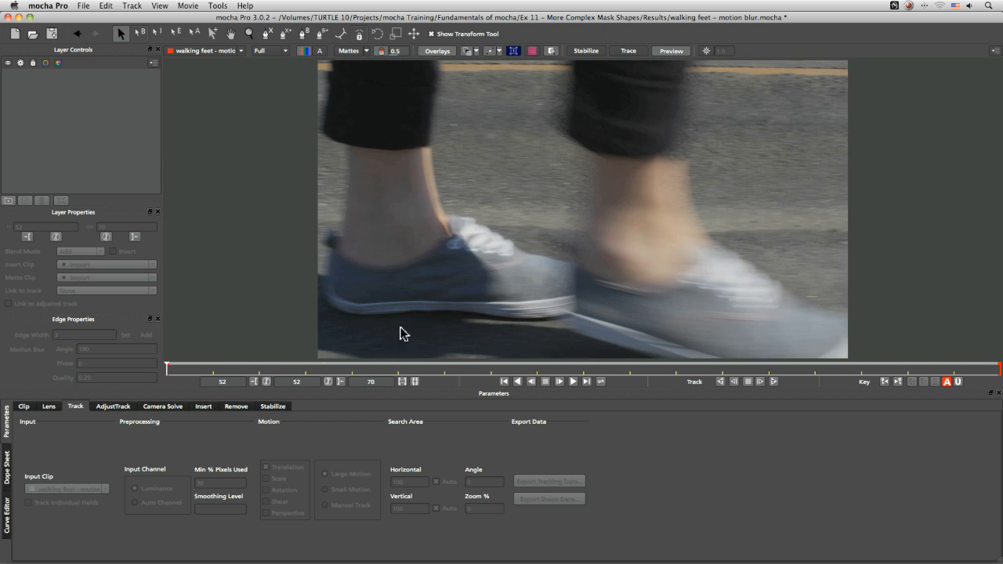
{"action": "left_click_drag", "start_coordinate": [258, 374], "coordinate": [998, 368]}
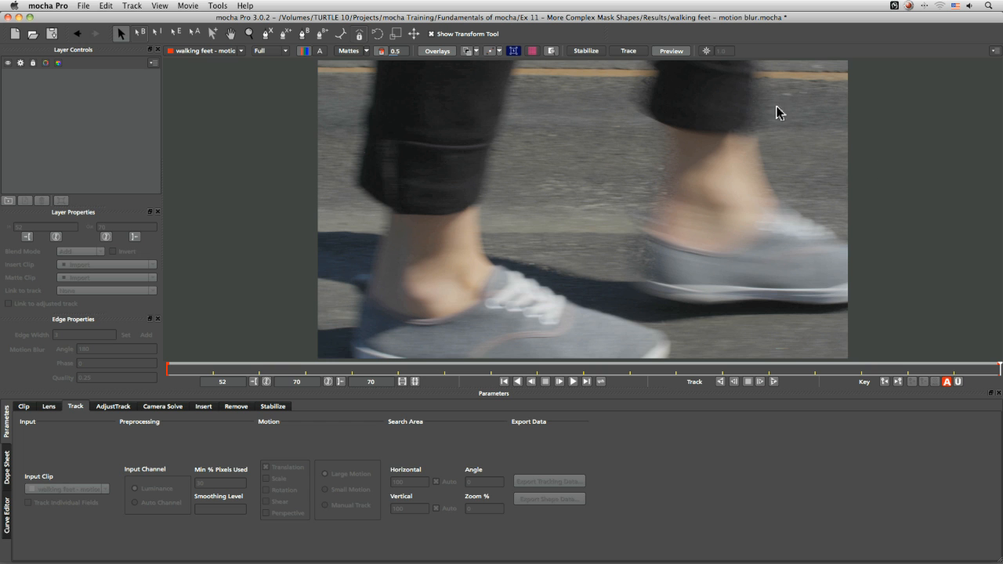
{"action": "left_click", "coordinate": [946, 367]}
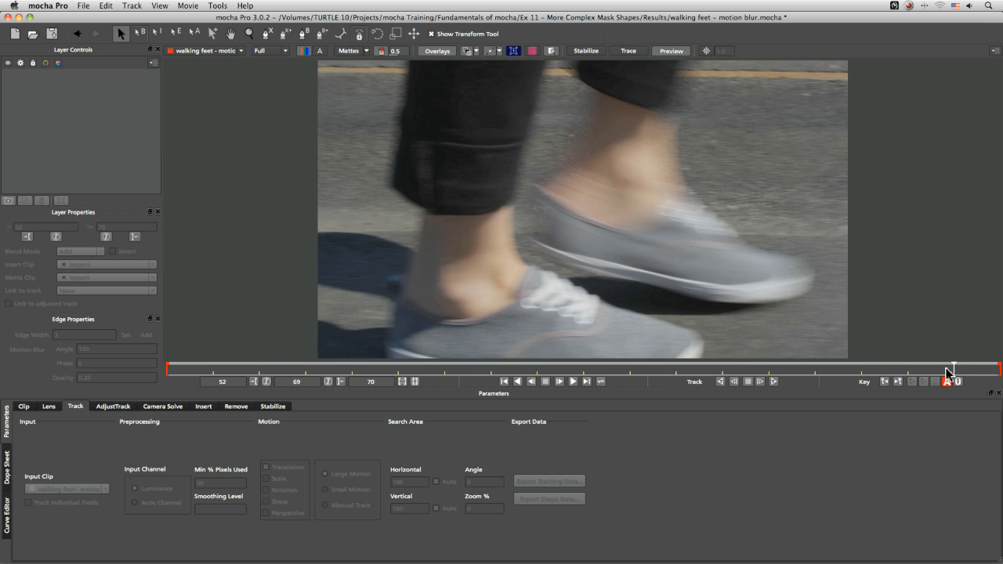
{"action": "left_click_drag", "start_coordinate": [955, 370], "coordinate": [989, 371]}
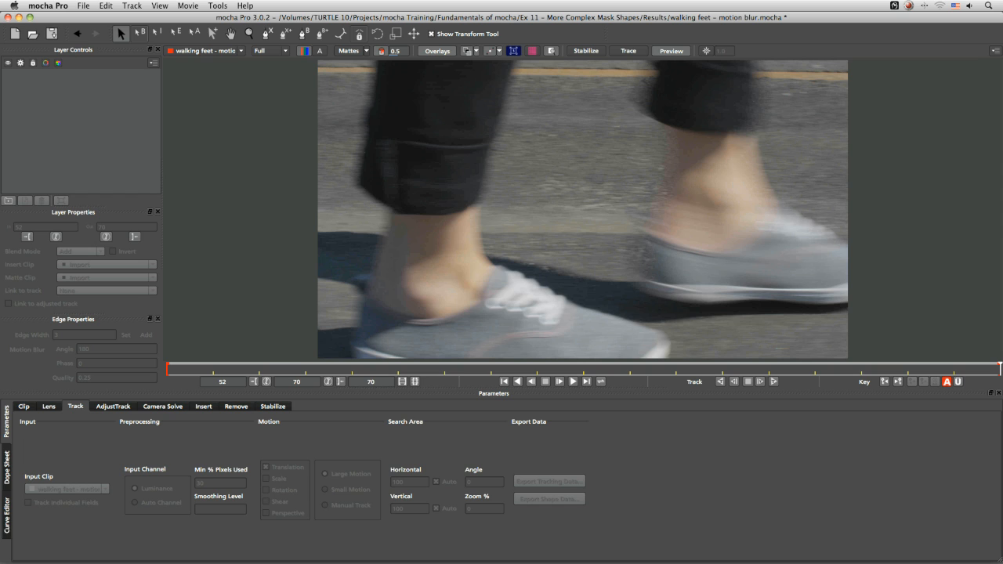
Draw a four-point X-spline around the road area beyond the far leg at frame 70 and adjust its two lower points.
{"action": "left_click", "coordinate": [268, 33]}
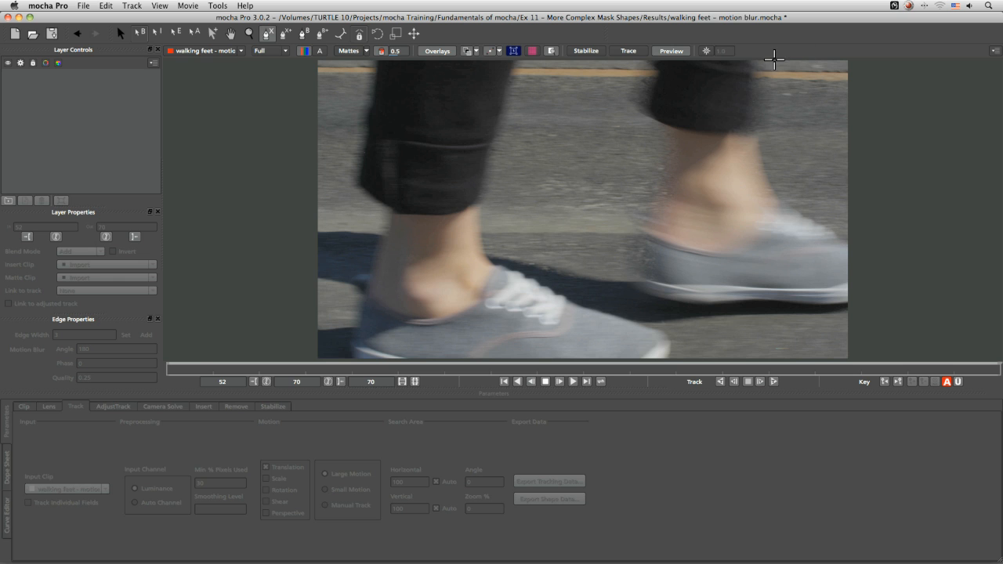
{"action": "left_click", "coordinate": [774, 63]}
{"action": "left_click", "coordinate": [777, 172]}
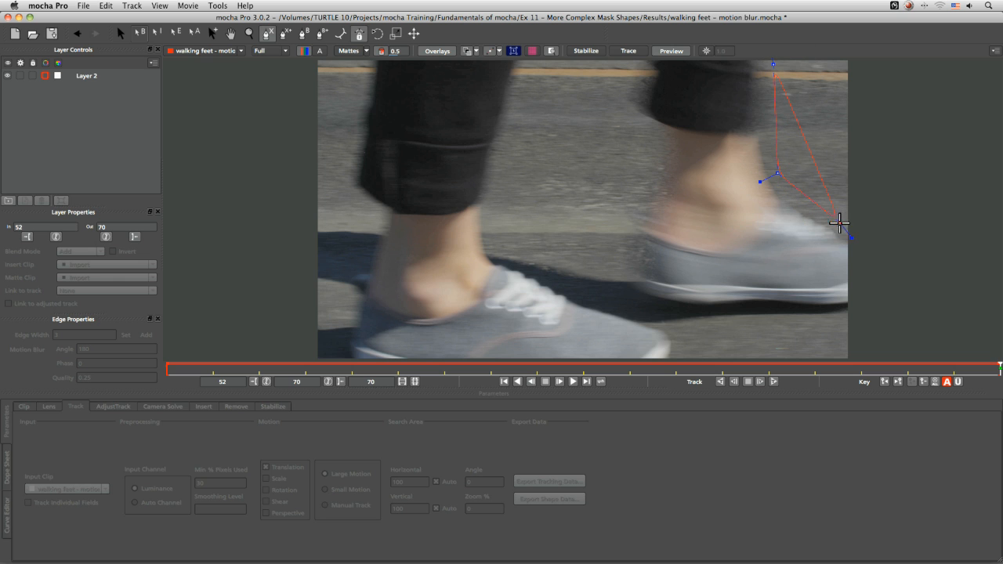
{"action": "left_click", "coordinate": [857, 241]}
{"action": "left_click", "coordinate": [860, 64]}
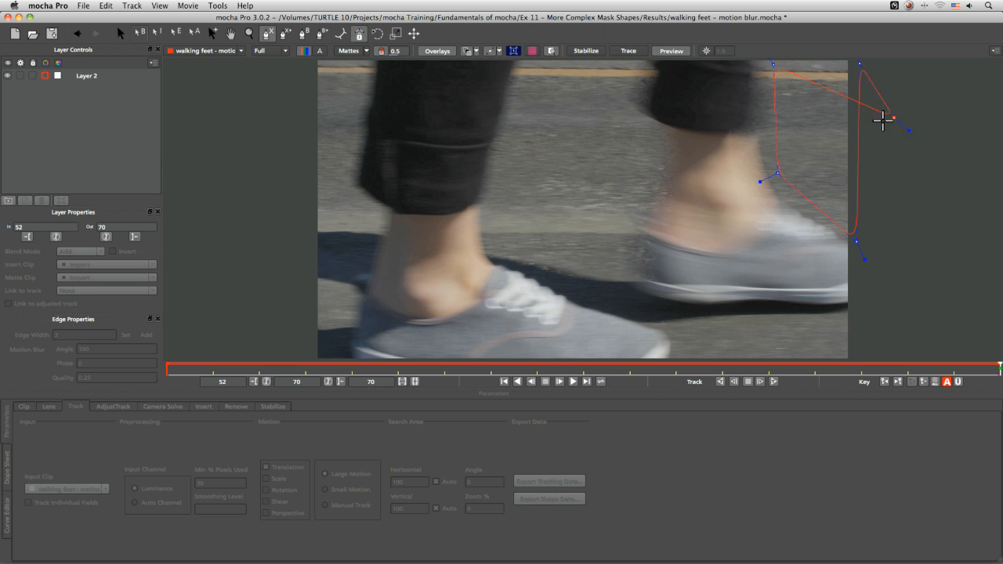
{"action": "right_click", "coordinate": [883, 119]}
{"action": "left_click_drag", "start_coordinate": [859, 213], "coordinate": [858, 213]}
{"action": "left_click_drag", "start_coordinate": [777, 172], "coordinate": [776, 176]}
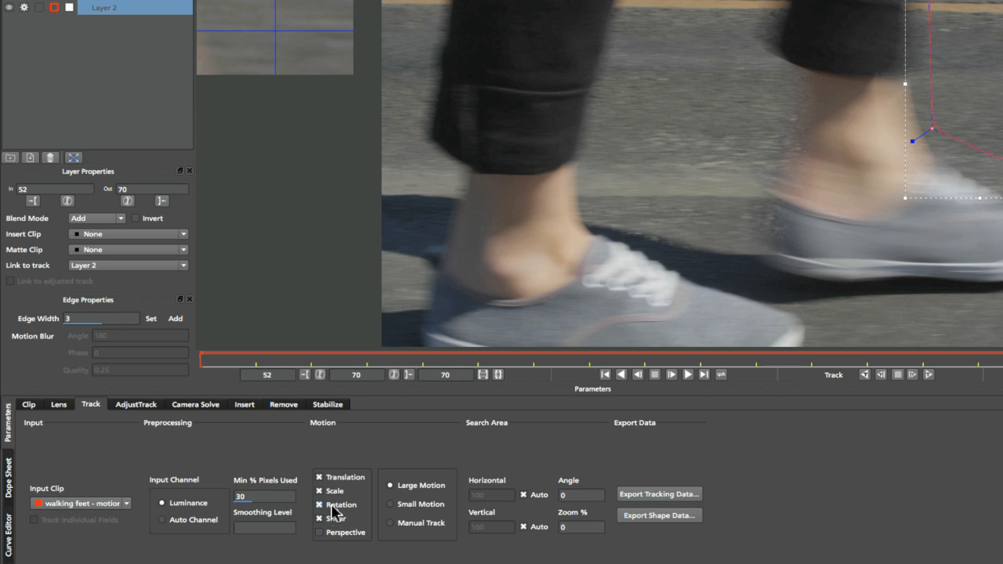
Restrict the layer's tracked motion to Translation only and track it backward from frame 70.
{"action": "left_click", "coordinate": [335, 506]}
{"action": "left_click", "coordinate": [336, 519]}
{"action": "left_click", "coordinate": [333, 491]}
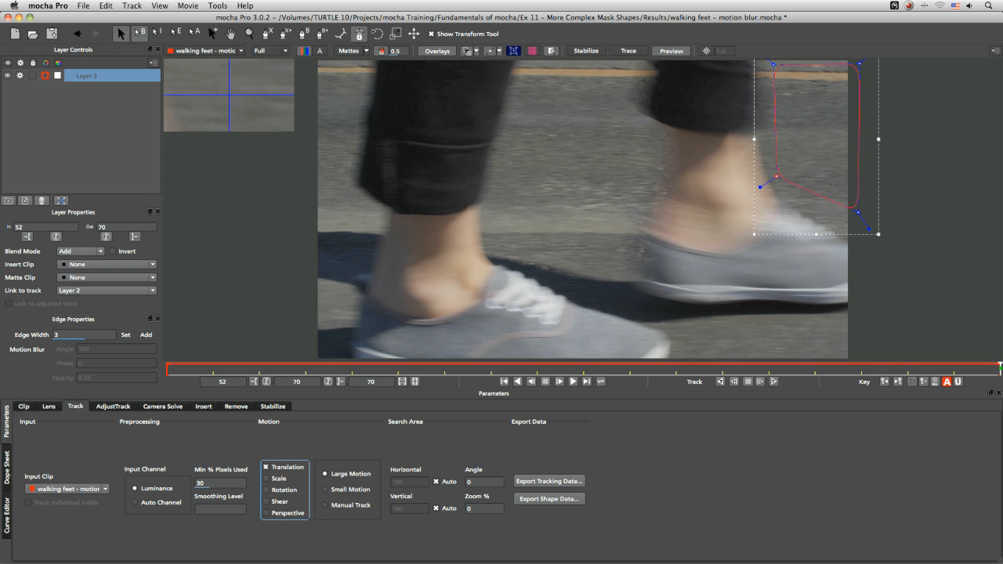
{"action": "left_click", "coordinate": [734, 382]}
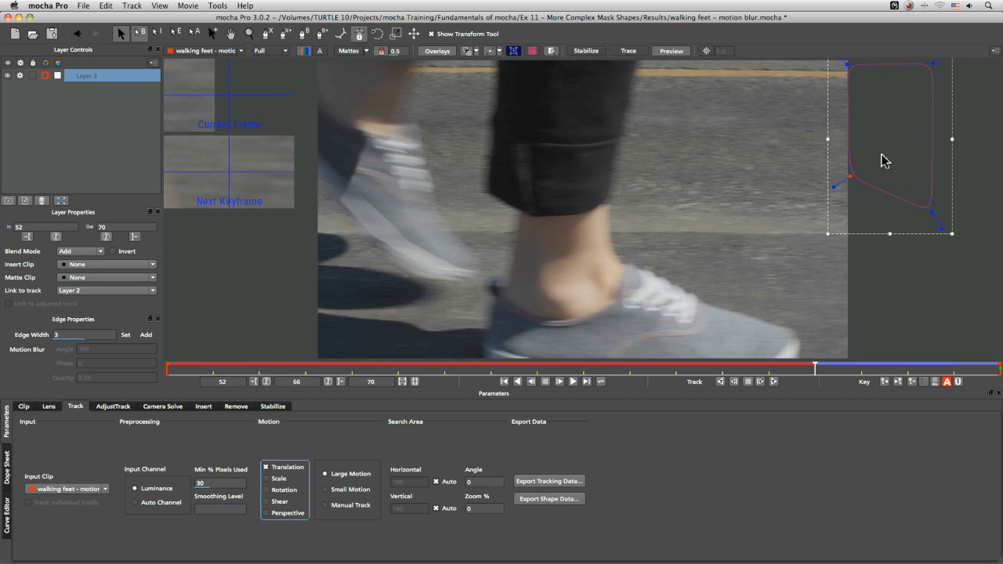
Return to frame 70, set the layer's Link to track to None, and track backward again to frame 61.
{"action": "left_click_drag", "start_coordinate": [813, 368], "coordinate": [998, 367]}
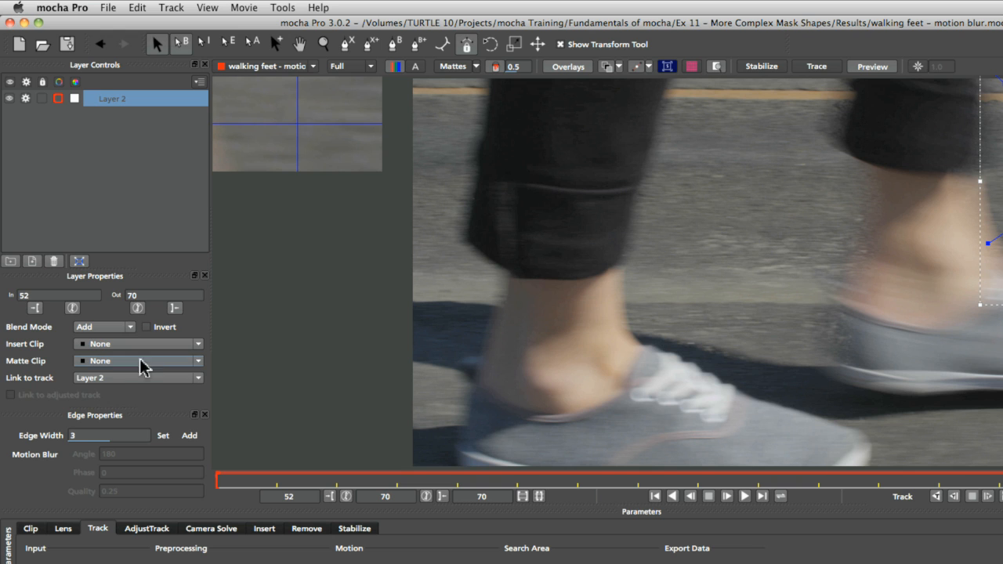
{"action": "left_click", "coordinate": [139, 378]}
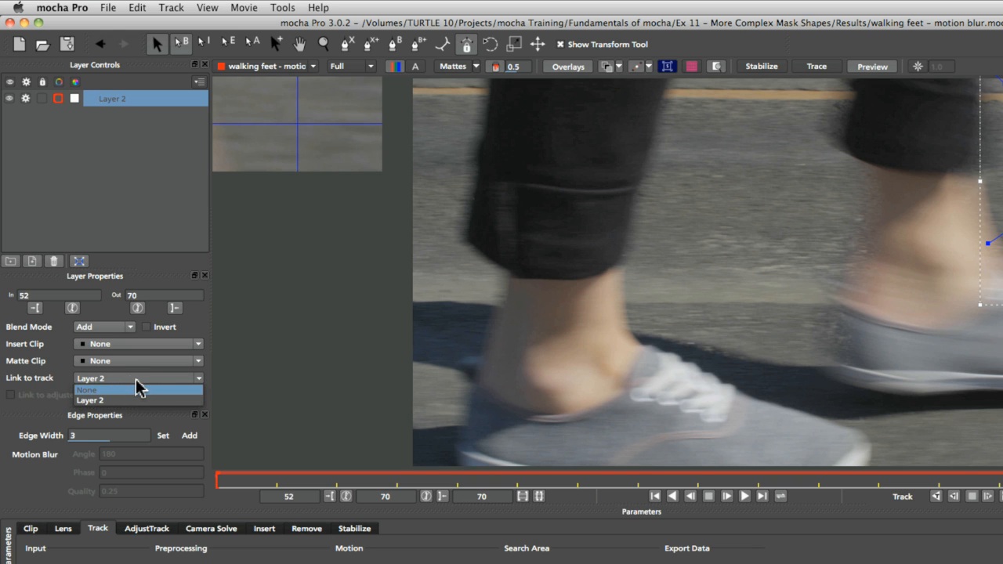
{"action": "left_click", "coordinate": [134, 390]}
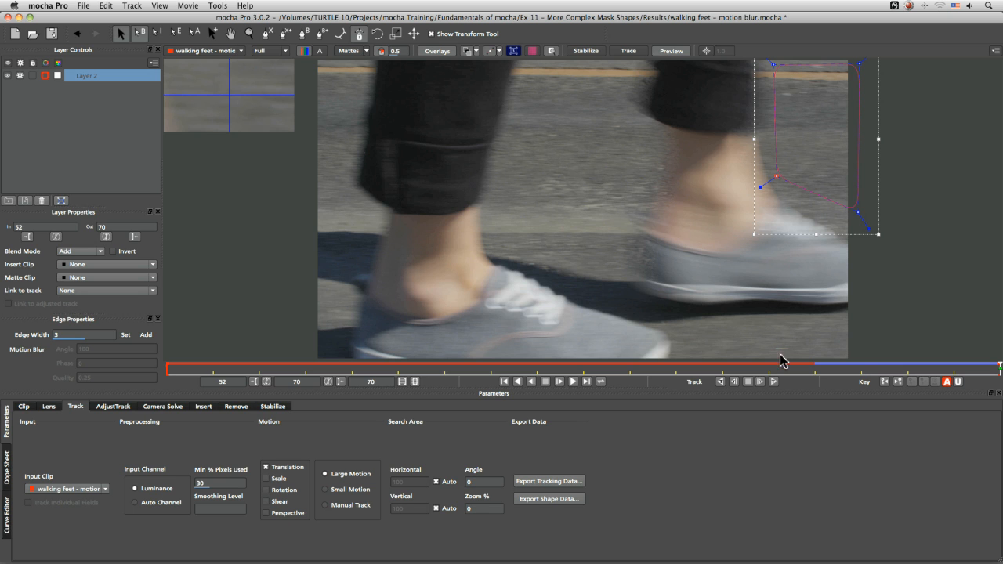
{"action": "left_click", "coordinate": [734, 382]}
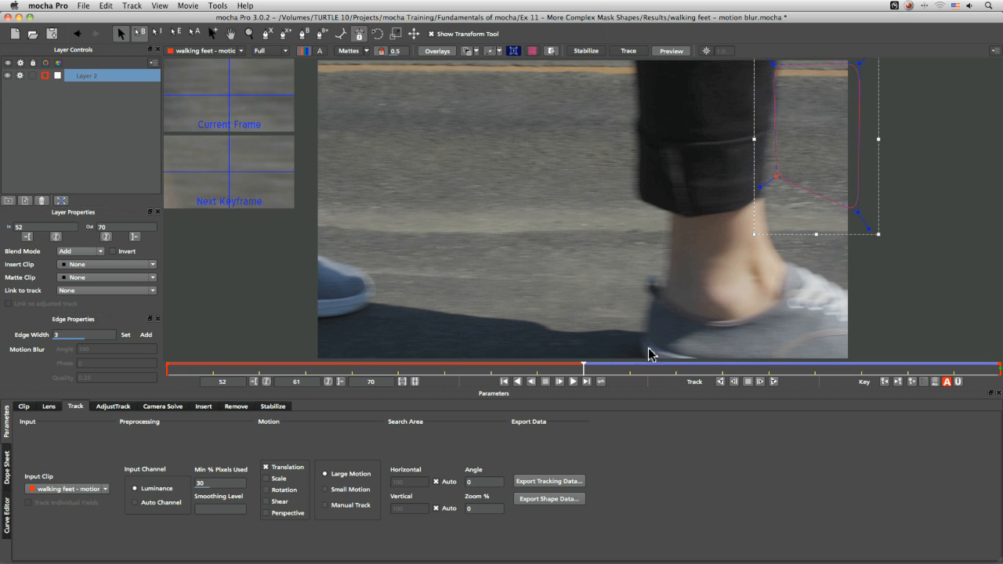
Show the planar surface at frame 70 and fit it over the road between the two legs.
{"action": "left_click_drag", "start_coordinate": [580, 373], "coordinate": [997, 369]}
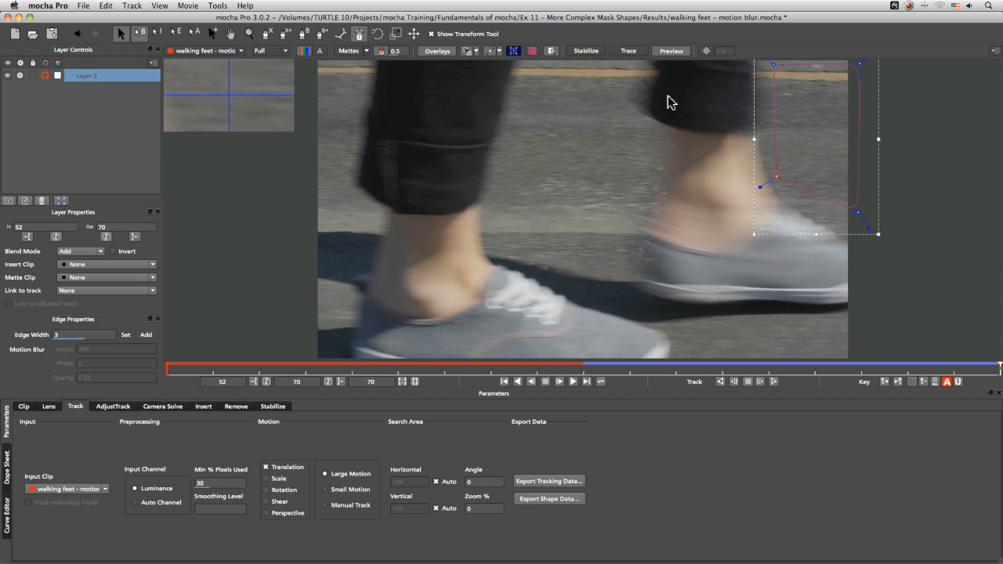
{"action": "left_click", "coordinate": [514, 52]}
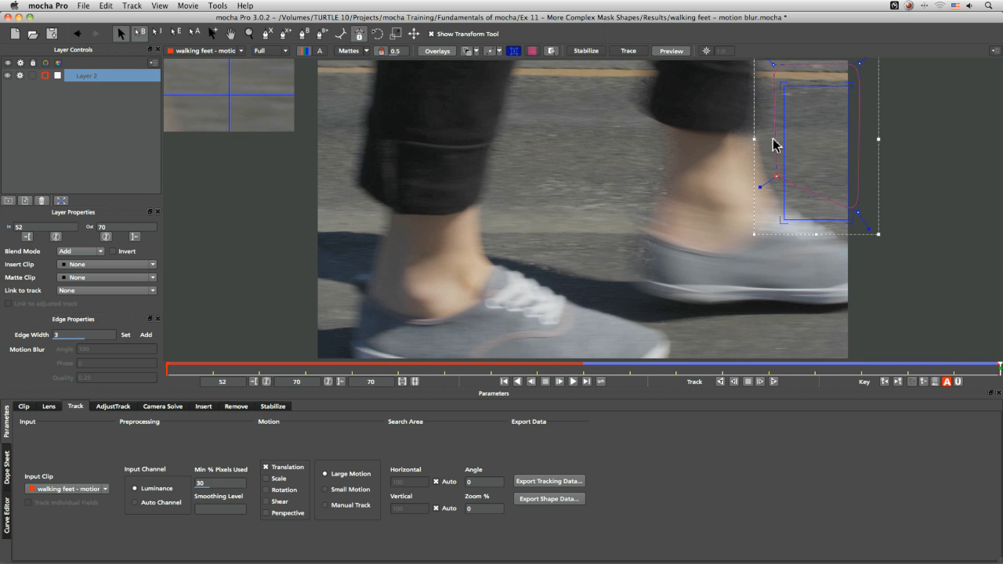
{"action": "left_click_drag", "start_coordinate": [785, 136], "coordinate": [496, 152]}
{"action": "left_click_drag", "start_coordinate": [847, 132], "coordinate": [622, 143]}
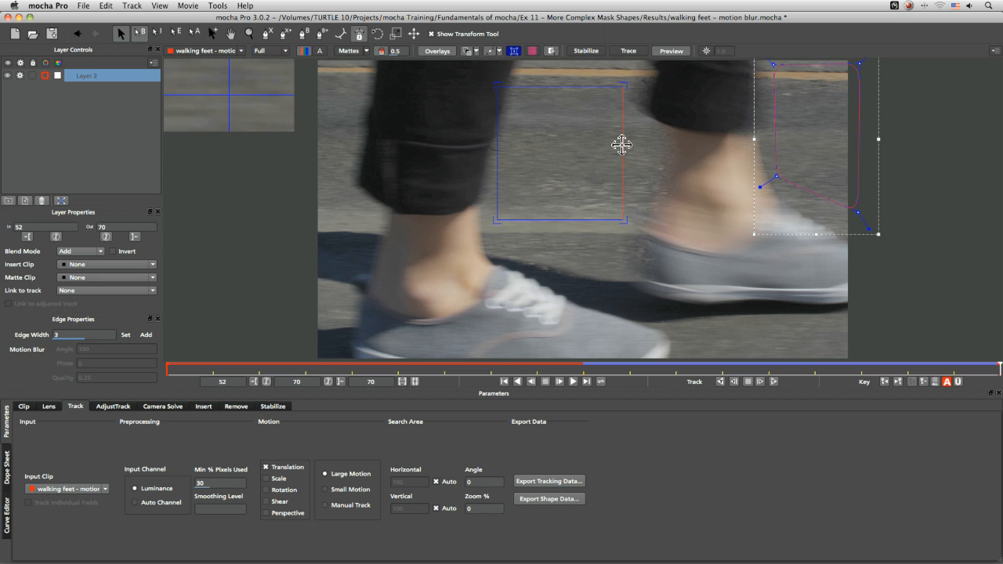
{"action": "left_click_drag", "start_coordinate": [504, 165], "coordinate": [531, 161]}
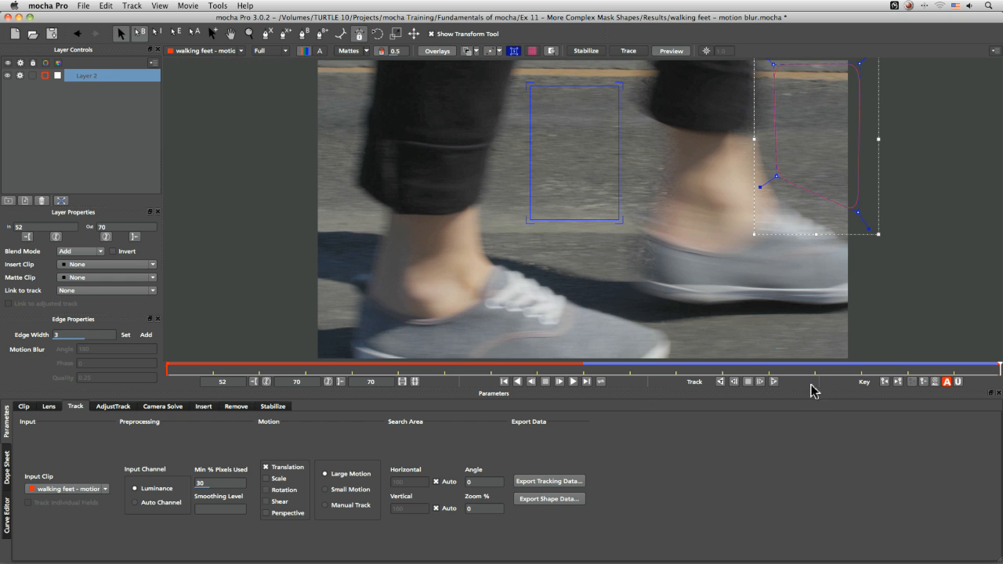
Check the surface's tracked motion against the road back to frame 61, hide the surface and go to frame 60.
{"action": "left_click", "coordinate": [531, 383]}
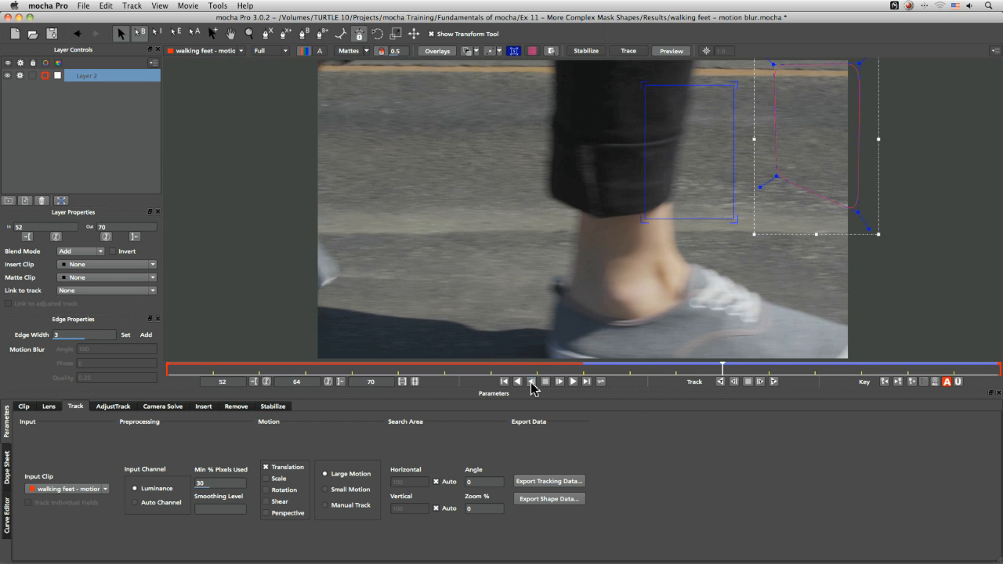
{"action": "left_click", "coordinate": [531, 383]}
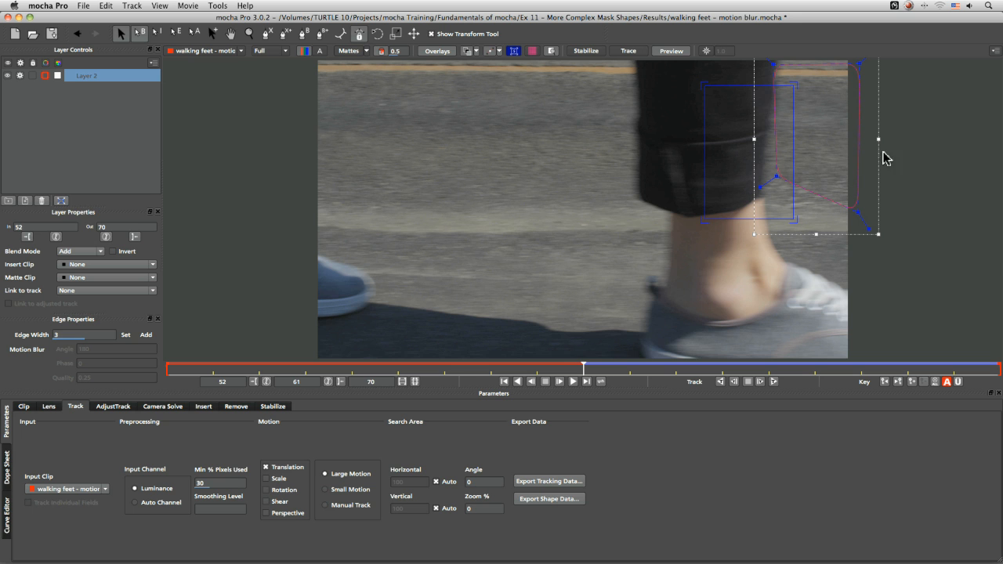
{"action": "left_click_drag", "start_coordinate": [584, 367], "coordinate": [800, 375]}
{"action": "left_click_drag", "start_coordinate": [640, 376], "coordinate": [583, 369]}
{"action": "left_click", "coordinate": [513, 51]}
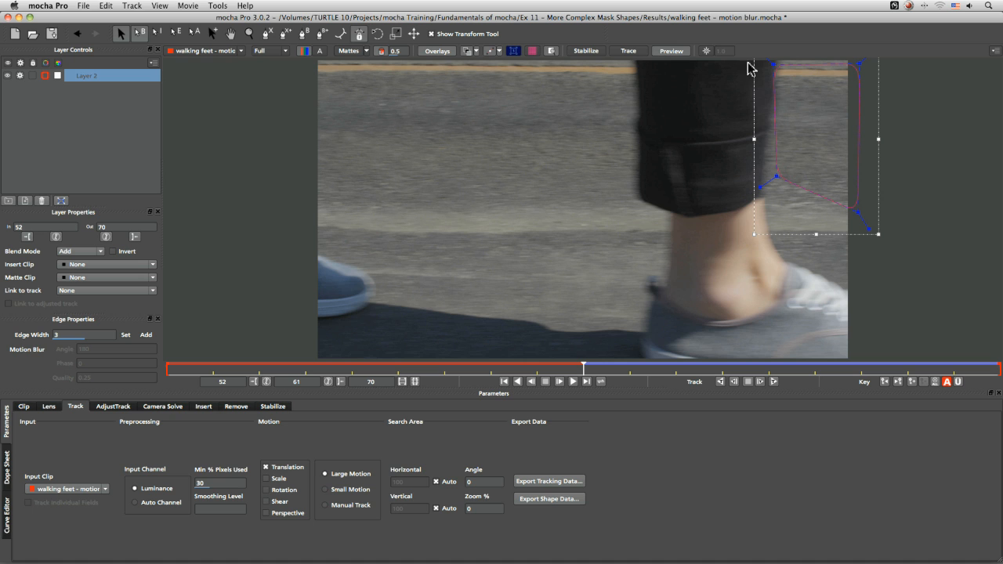
{"action": "left_click", "coordinate": [542, 370]}
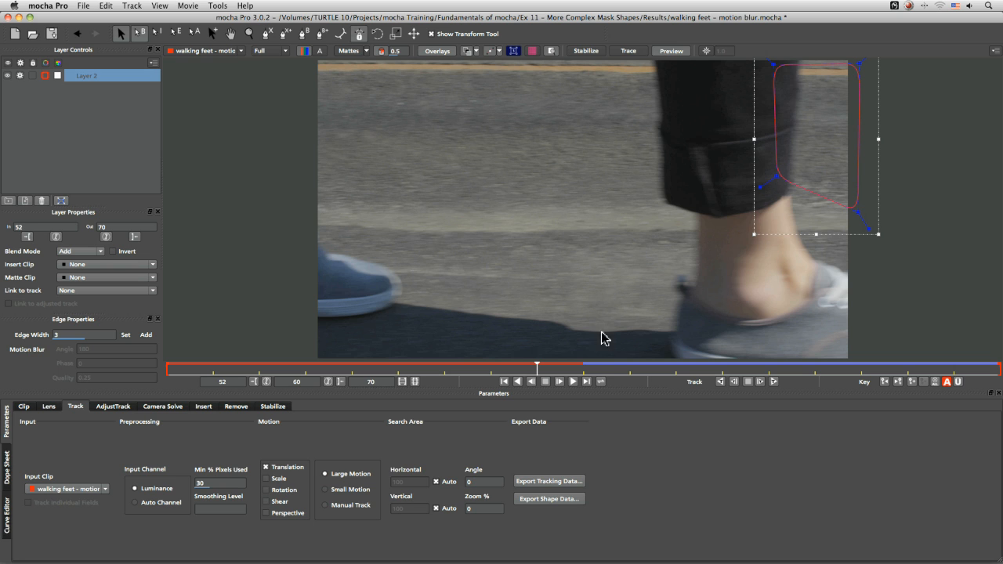
At frame 61, move the spline onto the visible road behind the trouser leg and track it backward to frame 52.
{"action": "left_click", "coordinate": [584, 366]}
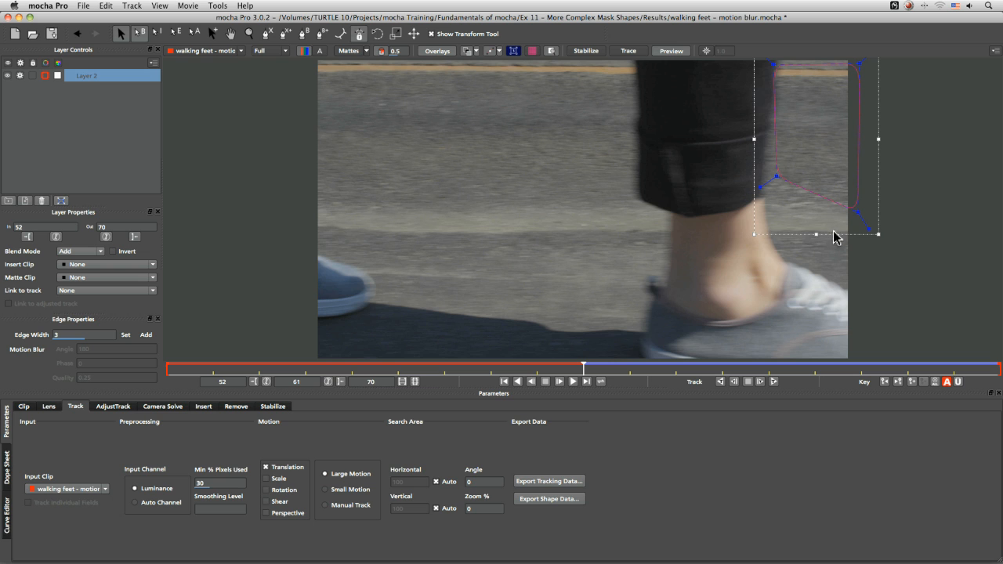
{"action": "left_click_drag", "start_coordinate": [842, 240], "coordinate": [574, 236]}
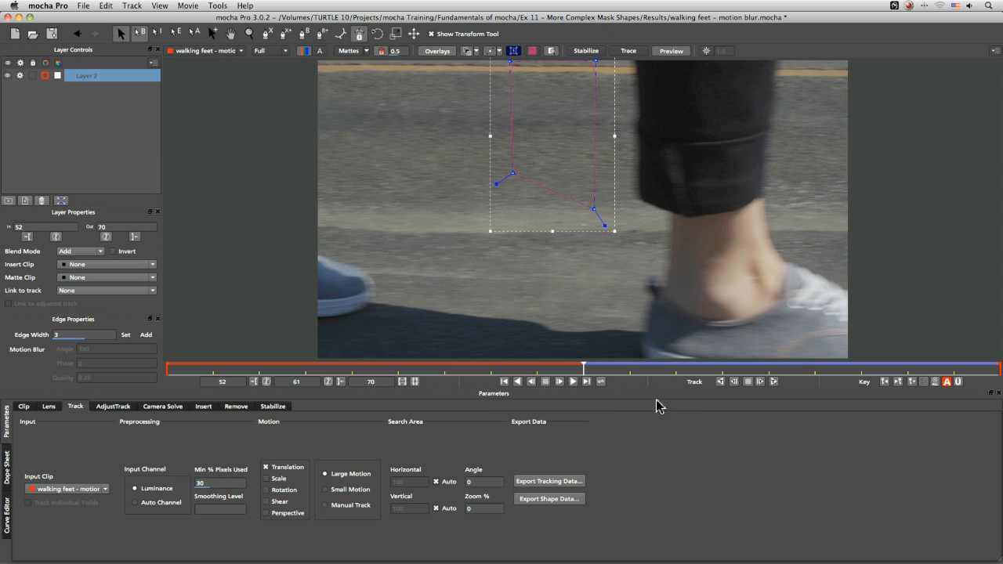
{"action": "left_click", "coordinate": [734, 382]}
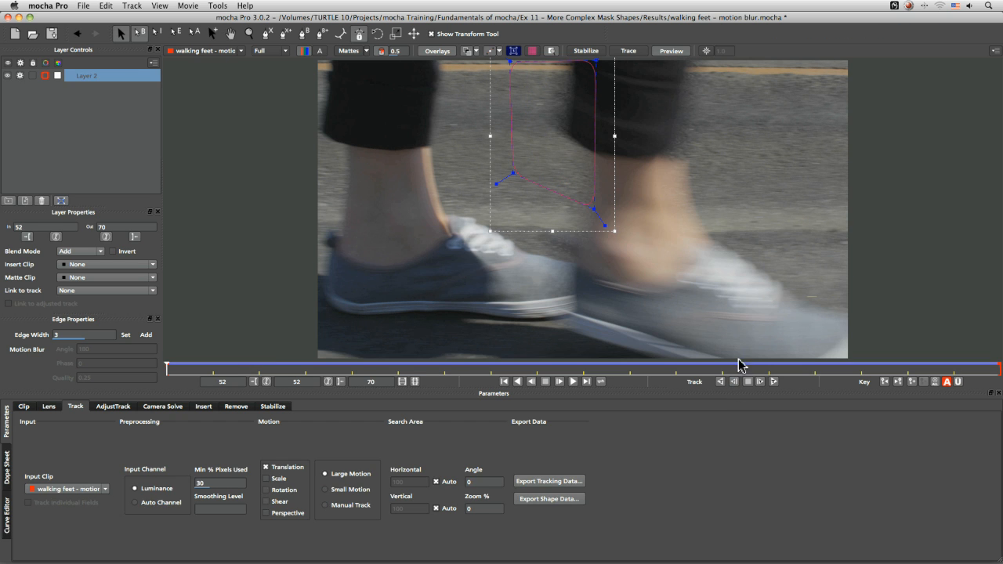
{"action": "left_click_drag", "start_coordinate": [498, 154], "coordinate": [419, 161]}
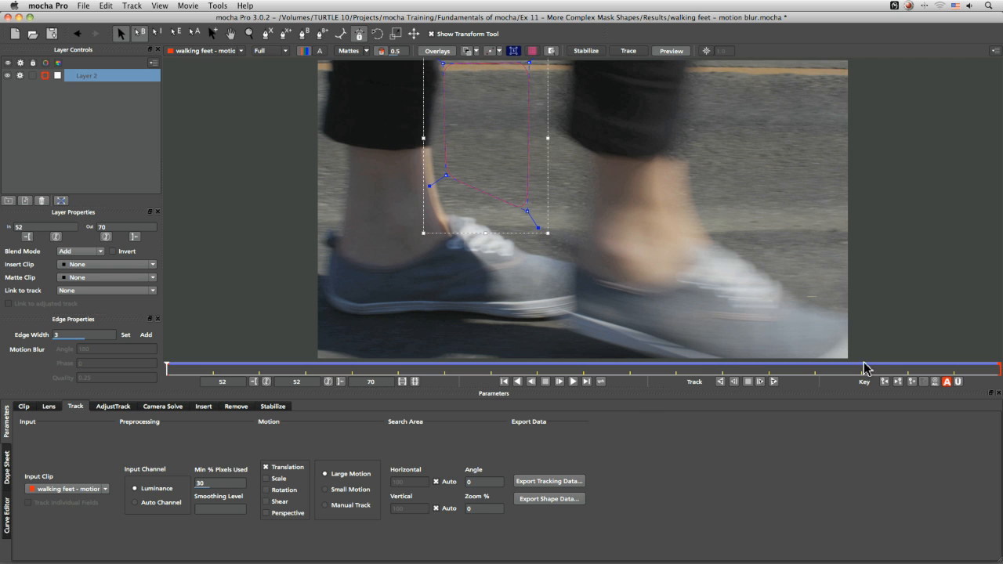
{"action": "key", "text": "super+z"}
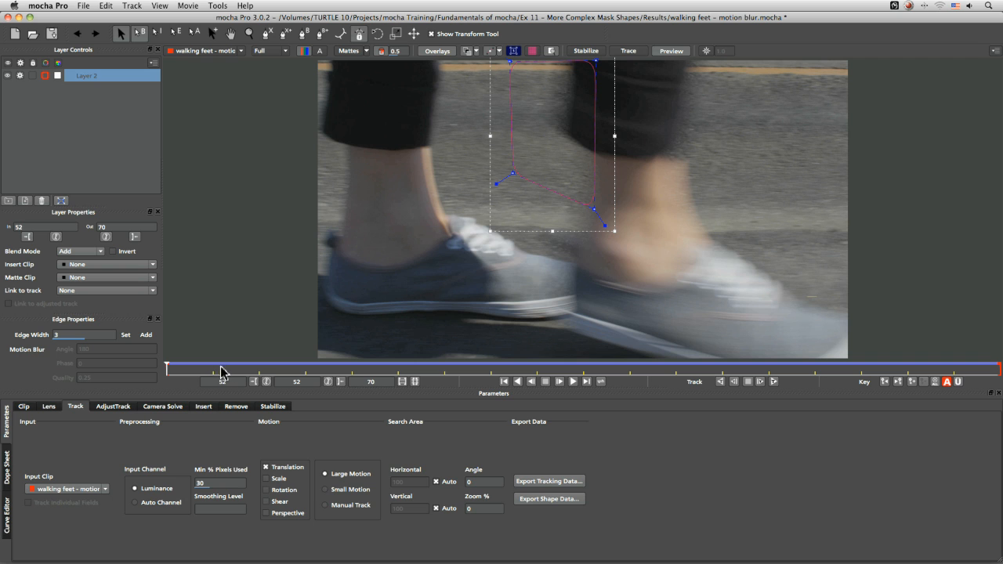
Show the planar surface without the spline outline and play the stabilized clip to check the road track from frame 52 to 70.
{"action": "left_click", "coordinate": [515, 52]}
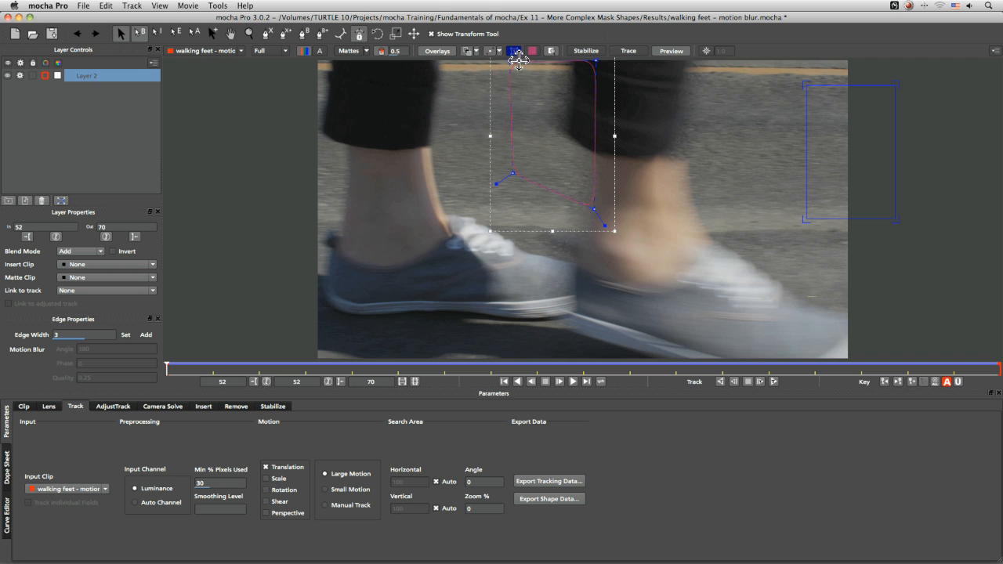
{"action": "left_click", "coordinate": [468, 52]}
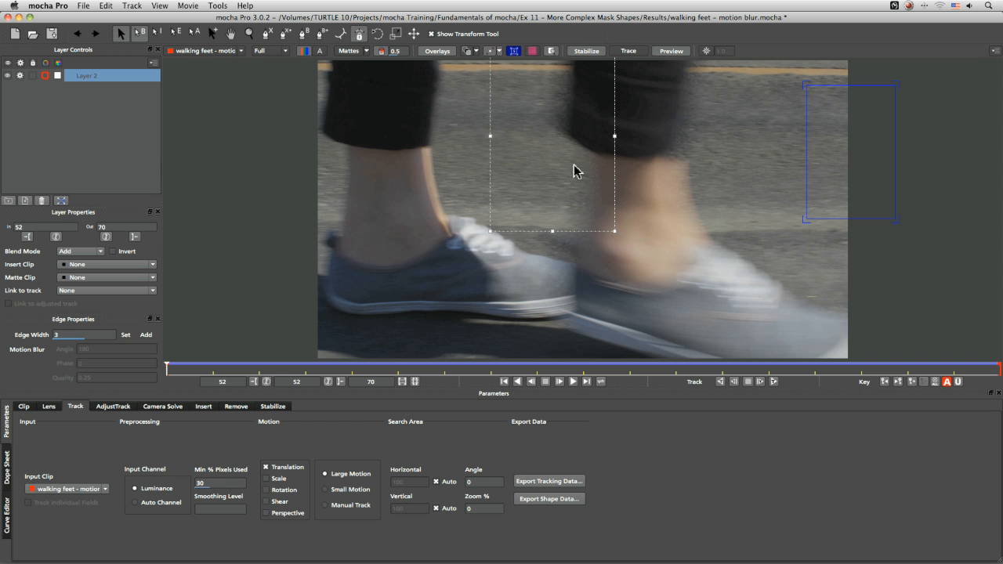
{"action": "left_click", "coordinate": [574, 381]}
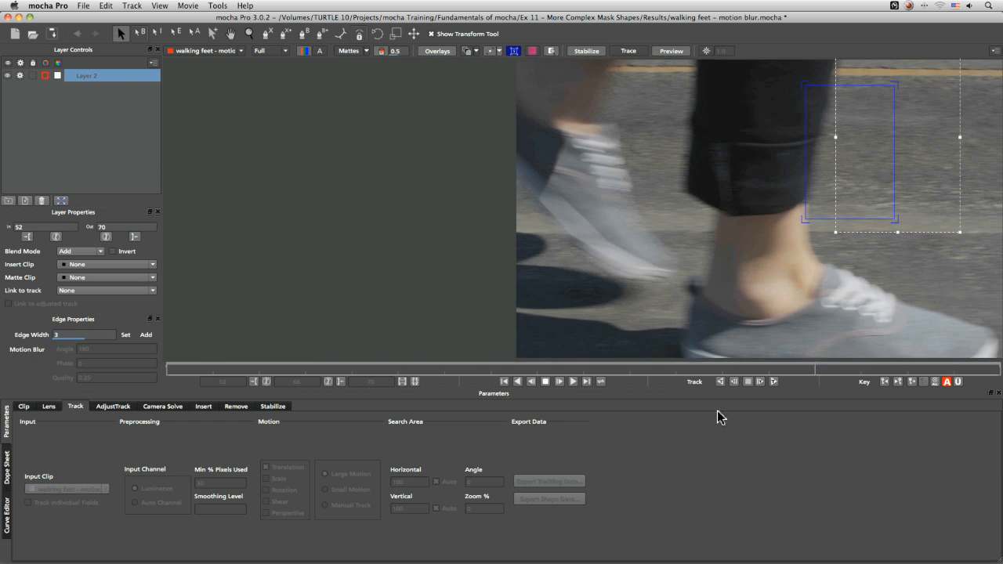
{"action": "left_click", "coordinate": [795, 370]}
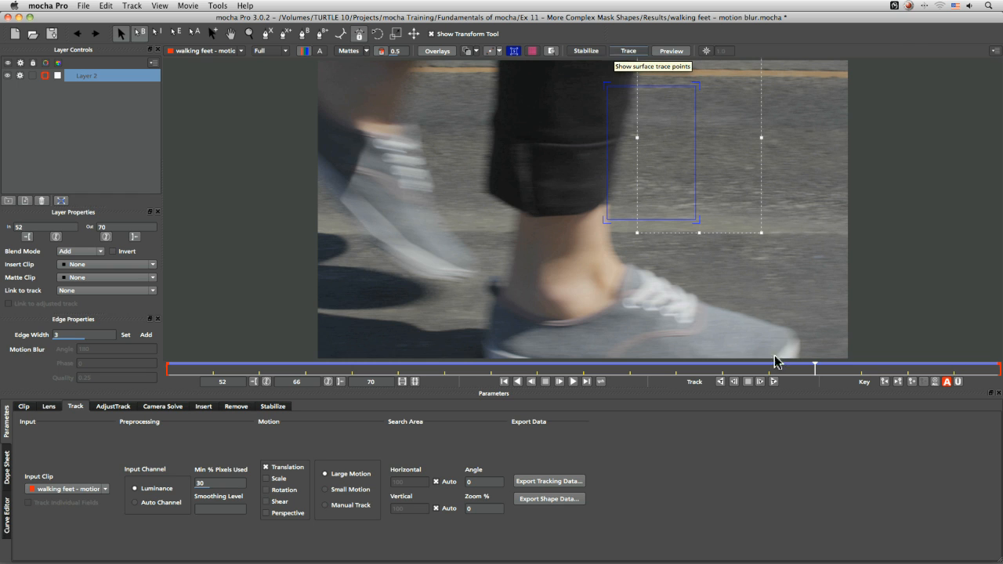
{"action": "left_click", "coordinate": [850, 367]}
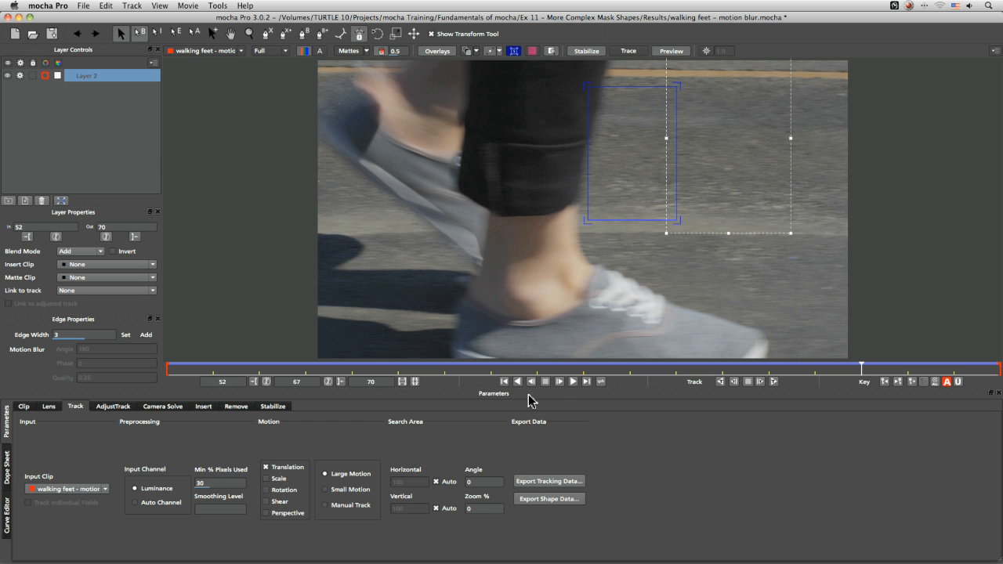
{"action": "left_click", "coordinate": [573, 381]}
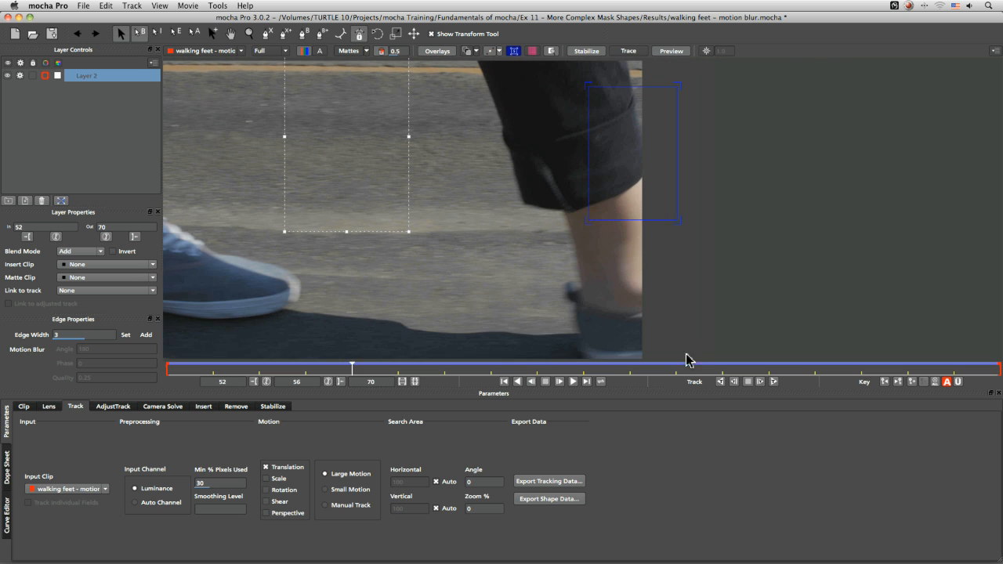
{"action": "left_click", "coordinate": [540, 367]}
{"action": "left_click_drag", "start_coordinate": [538, 368], "coordinate": [398, 368]}
{"action": "left_click", "coordinate": [338, 382]}
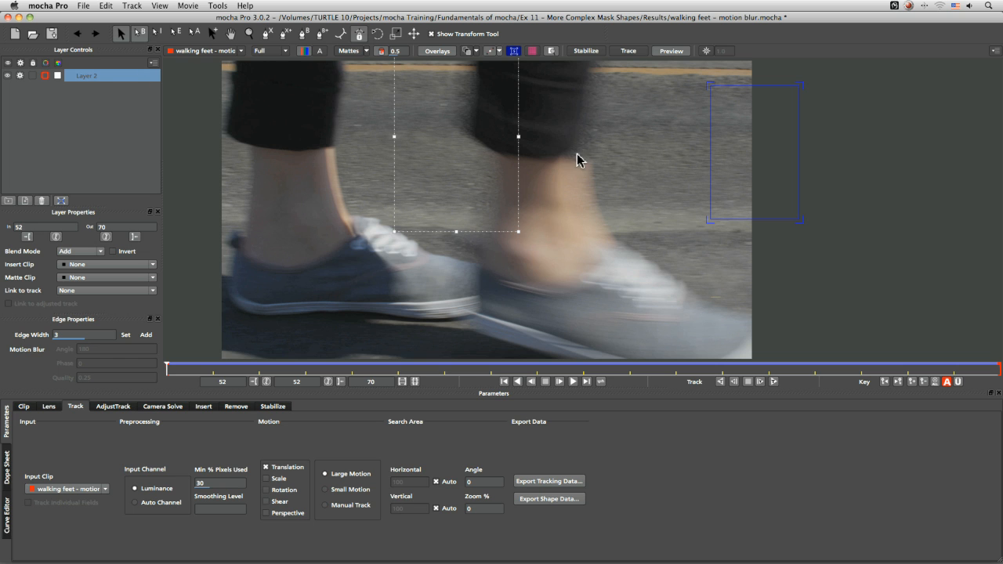
Rename the tracked layer "Background -tr", then hide the planar surface and turn off the layer's visibility.
{"action": "double_click", "coordinate": [87, 76]}
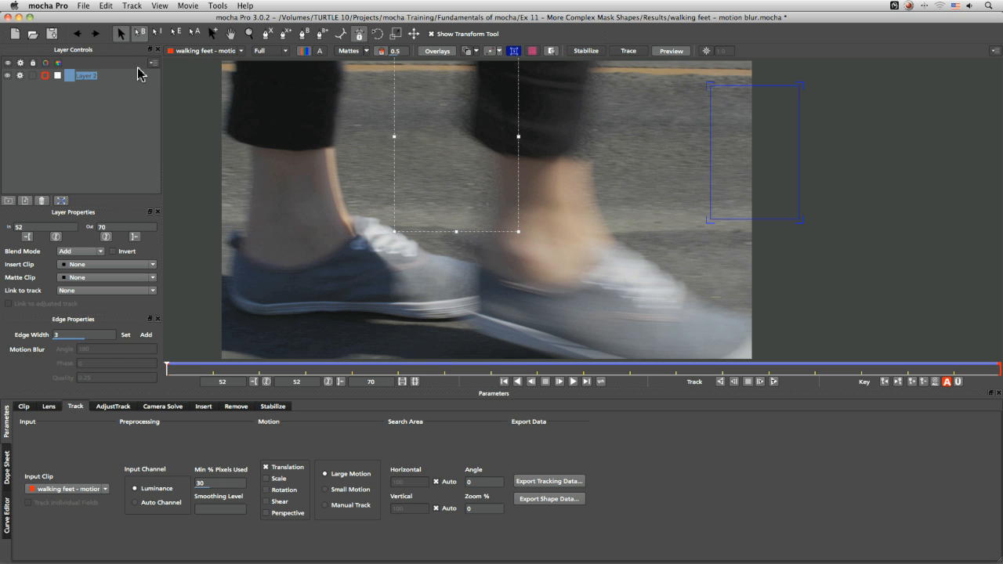
{"action": "type", "text": "Background -"}
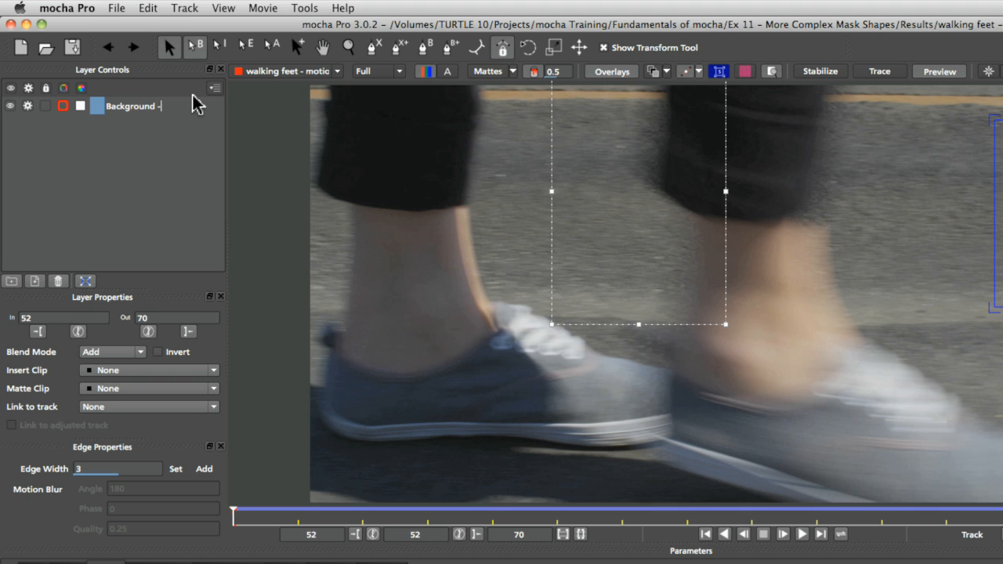
{"action": "key", "text": "Return"}
{"action": "type", "text": "tr"}
{"action": "key", "text": "Return"}
{"action": "left_click", "coordinate": [721, 70]}
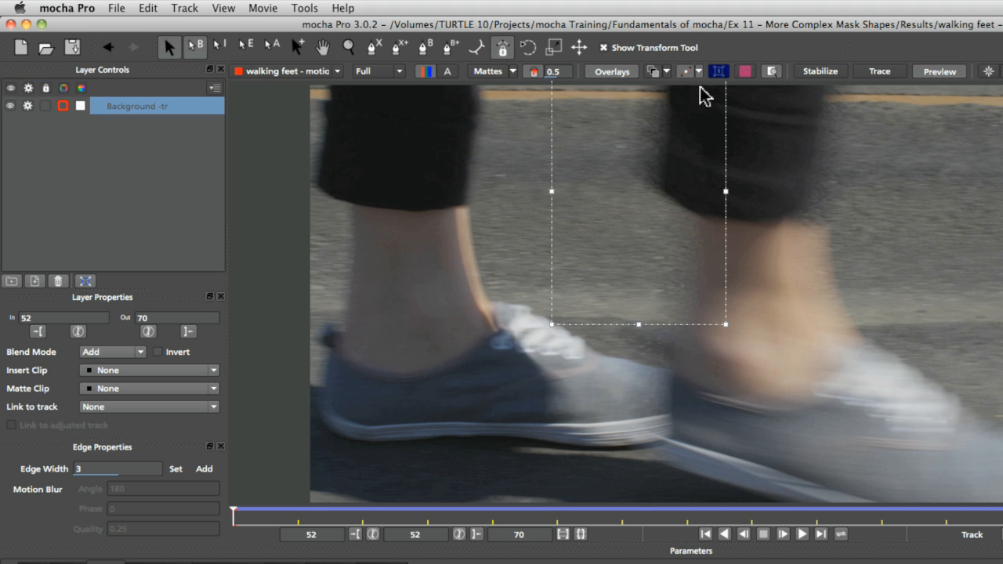
{"action": "left_click", "coordinate": [12, 104]}
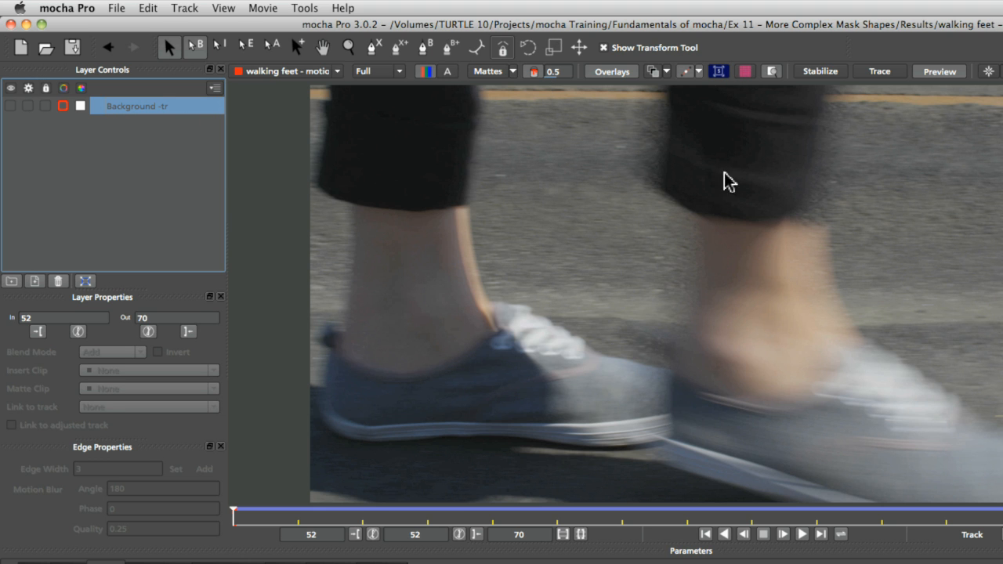
Compare the front trouser leg across the frames and settle on frame 58 as the frame for its mask.
{"action": "left_click", "coordinate": [794, 511]}
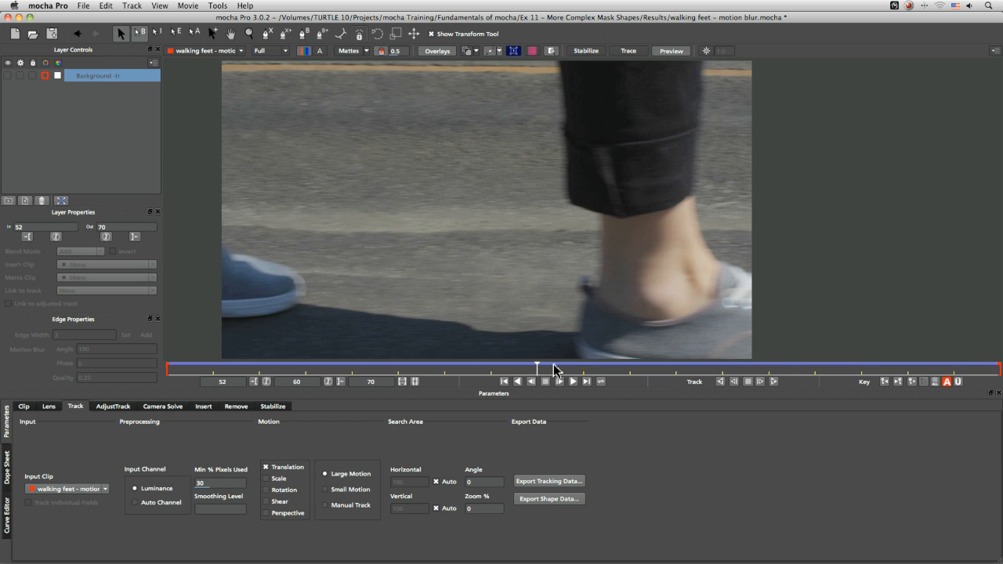
{"action": "left_click_drag", "start_coordinate": [536, 365], "coordinate": [610, 353]}
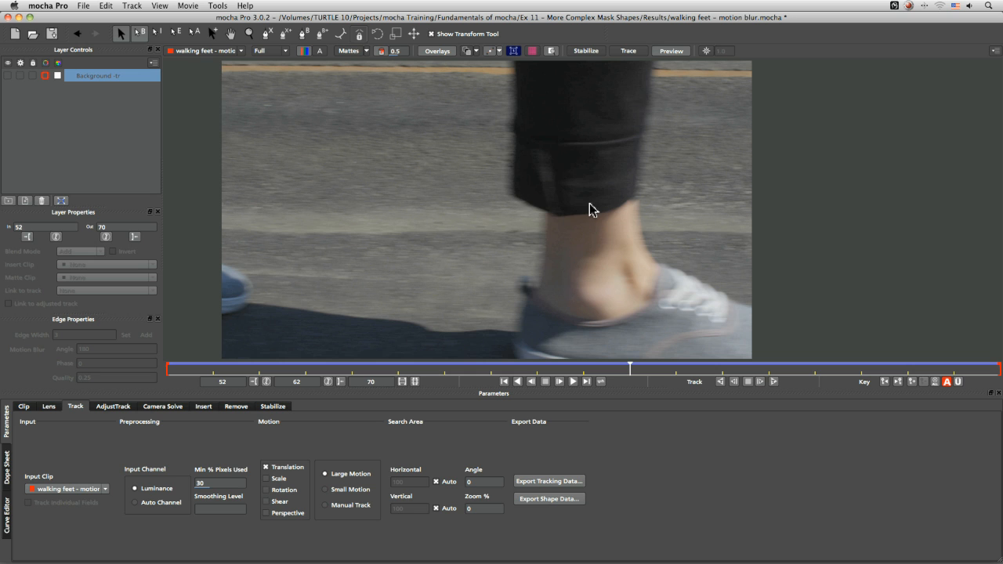
{"action": "left_click_drag", "start_coordinate": [629, 365], "coordinate": [444, 382]}
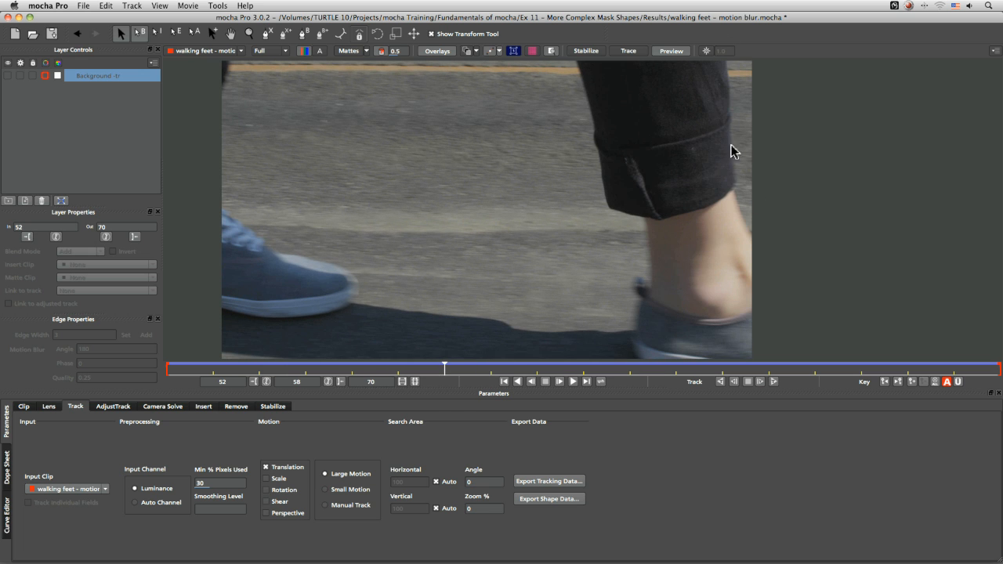
{"action": "mouse_move", "coordinate": [442, 368]}
{"action": "left_mouse_down"}
{"action": "mouse_move", "coordinate": [217, 369]}
{"action": "mouse_move", "coordinate": [656, 368]}
{"action": "mouse_move", "coordinate": [407, 365]}
{"action": "mouse_move", "coordinate": [406, 355]}
{"action": "mouse_move", "coordinate": [442, 366]}
{"action": "left_mouse_up"}
{"action": "key", "text": "x"}
{"action": "left_click_drag", "start_coordinate": [636, 206], "coordinate": [580, 249]}
{"action": "mouse_move", "coordinate": [446, 371]}
{"action": "left_mouse_down"}
{"action": "mouse_move", "coordinate": [217, 365]}
{"action": "mouse_move", "coordinate": [687, 374]}
{"action": "mouse_move", "coordinate": [922, 365]}
{"action": "mouse_move", "coordinate": [407, 375]}
{"action": "mouse_move", "coordinate": [435, 377]}
{"action": "left_mouse_up"}
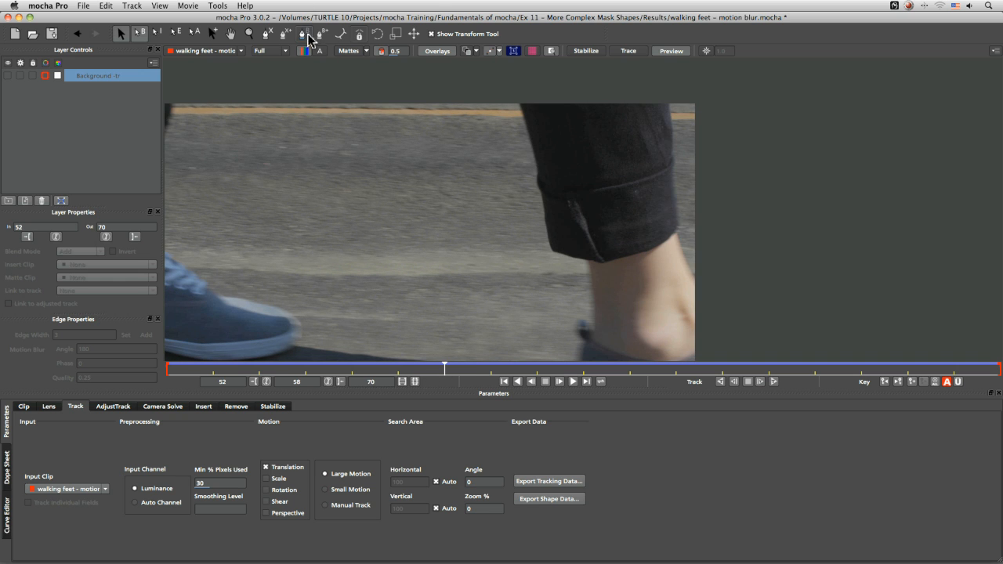
Draw a closed X-spline around the front trouser leg at frame 58, following its cuff and extending beyond the image's upper edge.
{"action": "left_click", "coordinate": [267, 33]}
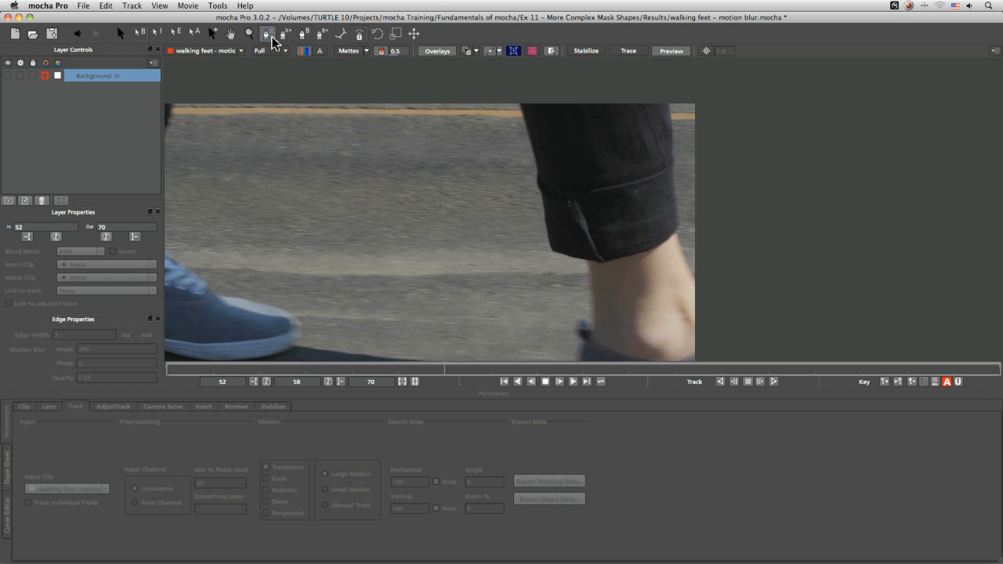
{"action": "left_click", "coordinate": [511, 84]}
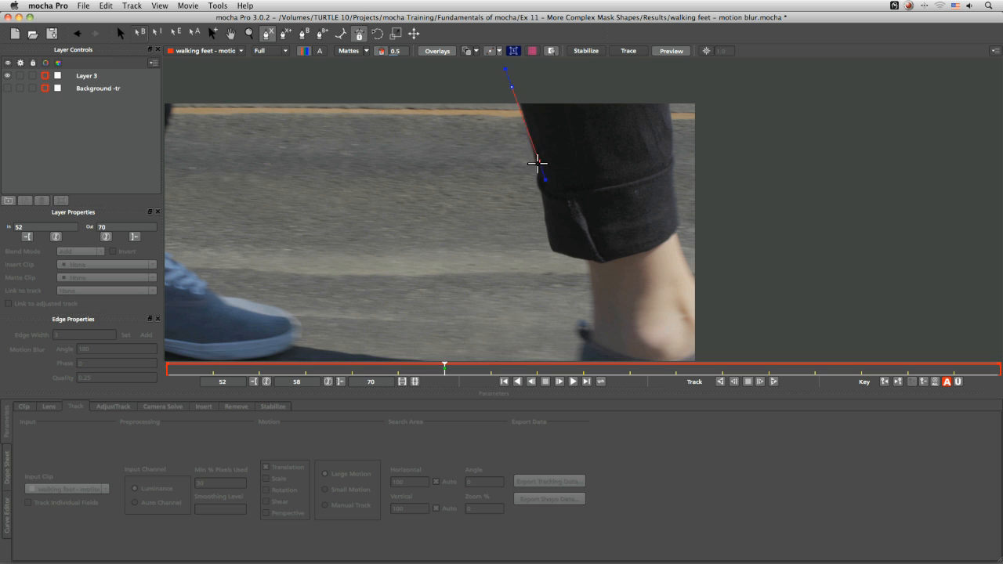
{"action": "left_click", "coordinate": [536, 184]}
{"action": "left_click", "coordinate": [542, 198]}
{"action": "left_click", "coordinate": [545, 212]}
{"action": "left_click", "coordinate": [546, 223]}
{"action": "left_click", "coordinate": [548, 242]}
{"action": "left_click", "coordinate": [552, 253]}
{"action": "left_click", "coordinate": [569, 255]}
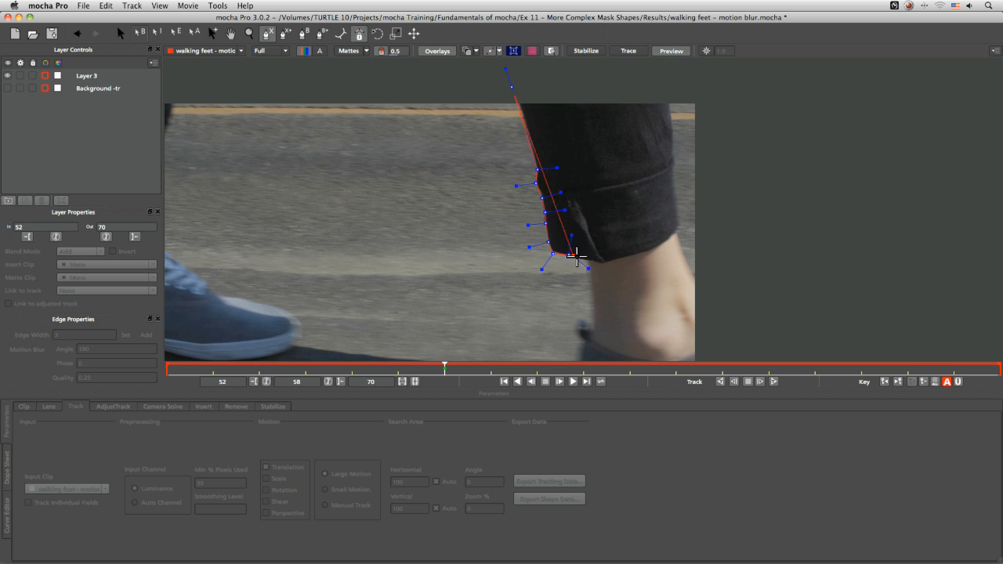
{"action": "left_click", "coordinate": [592, 260]}
{"action": "left_click", "coordinate": [604, 262]}
{"action": "left_click", "coordinate": [648, 252]}
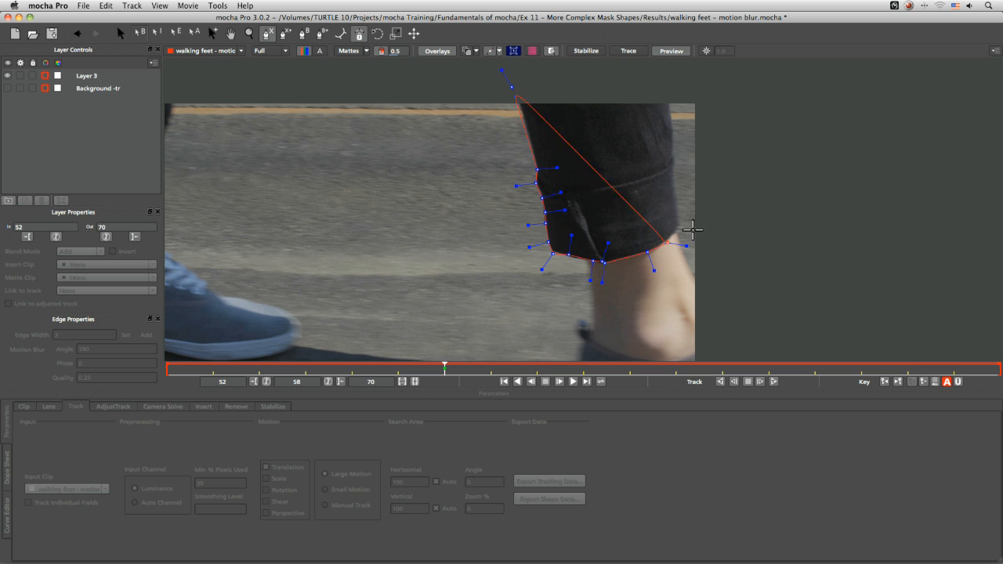
{"action": "left_click", "coordinate": [675, 231]}
{"action": "left_click", "coordinate": [671, 163]}
{"action": "left_click", "coordinate": [664, 79]}
{"action": "left_click", "coordinate": [587, 73]}
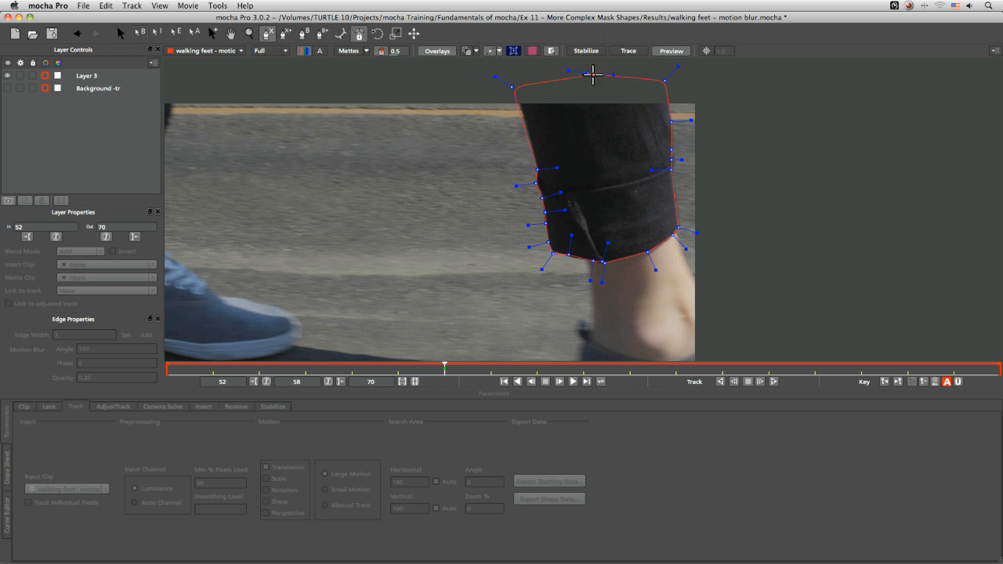
{"action": "left_click", "coordinate": [514, 85]}
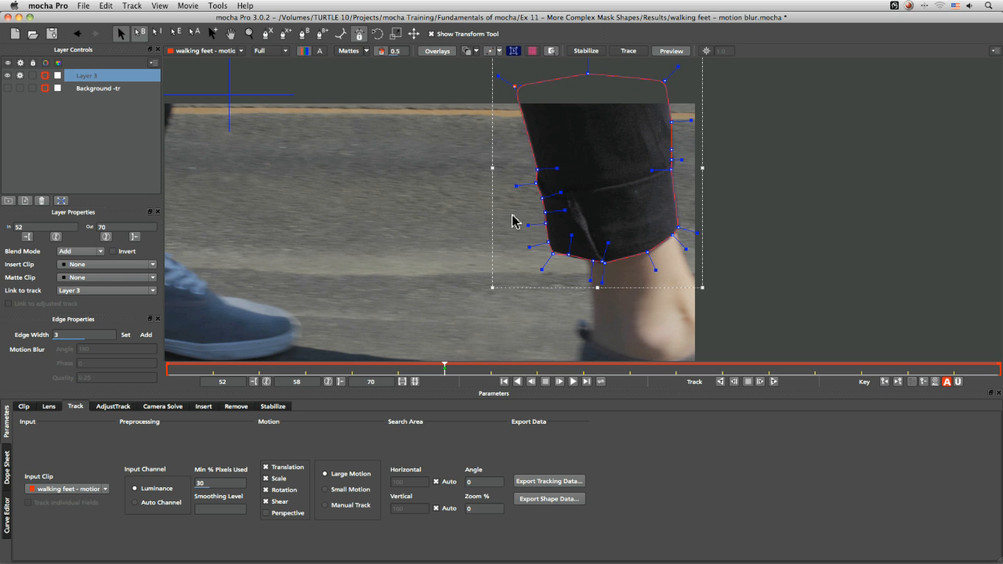
Move the spline points along the cuff's lower hem so the outline fits the fabric edge.
{"action": "left_click", "coordinate": [554, 251]}
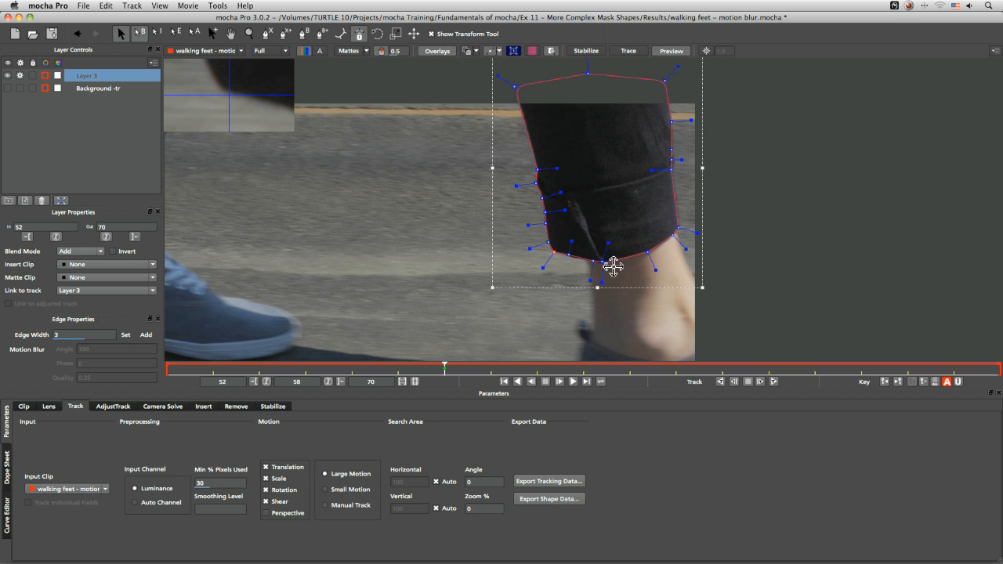
{"action": "scroll", "coordinate": [582, 212], "scroll_direction": "up", "scroll_amount": 6}
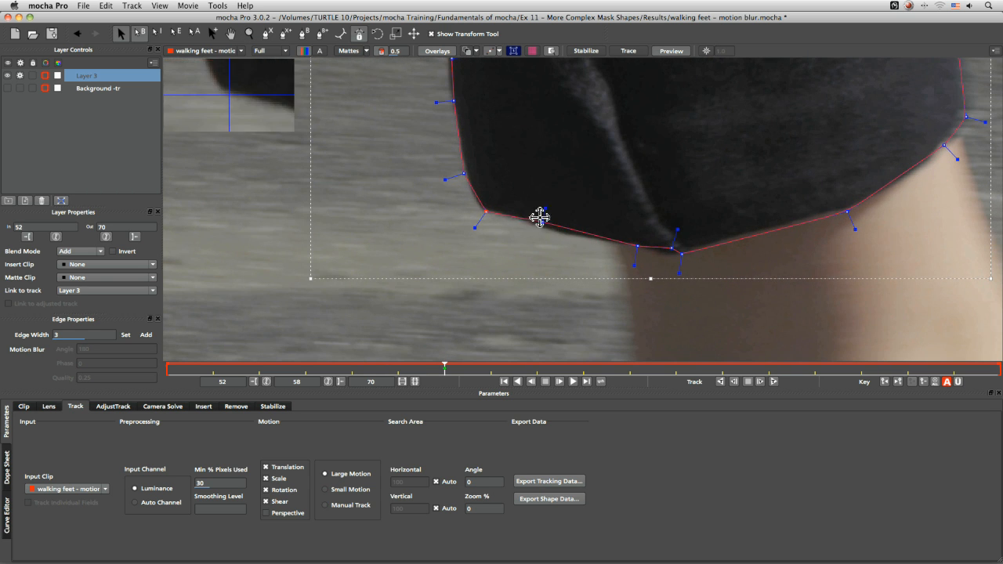
{"action": "mouse_move", "coordinate": [519, 219]}
{"action": "left_mouse_down"}
{"action": "mouse_move", "coordinate": [550, 226]}
{"action": "mouse_move", "coordinate": [534, 222]}
{"action": "left_mouse_up"}
{"action": "left_click_drag", "start_coordinate": [637, 246], "coordinate": [556, 232]}
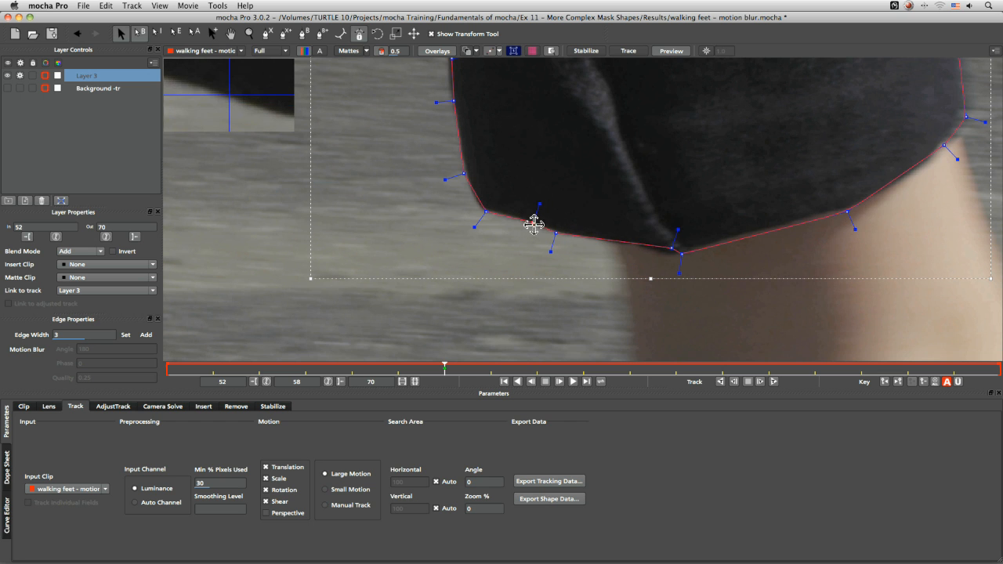
{"action": "mouse_move", "coordinate": [673, 246]}
{"action": "left_mouse_down"}
{"action": "mouse_move", "coordinate": [637, 243]}
{"action": "mouse_move", "coordinate": [666, 255]}
{"action": "left_mouse_up"}
{"action": "mouse_move", "coordinate": [856, 203]}
{"action": "left_mouse_down"}
{"action": "mouse_move", "coordinate": [770, 226]}
{"action": "mouse_move", "coordinate": [852, 206]}
{"action": "left_mouse_up"}
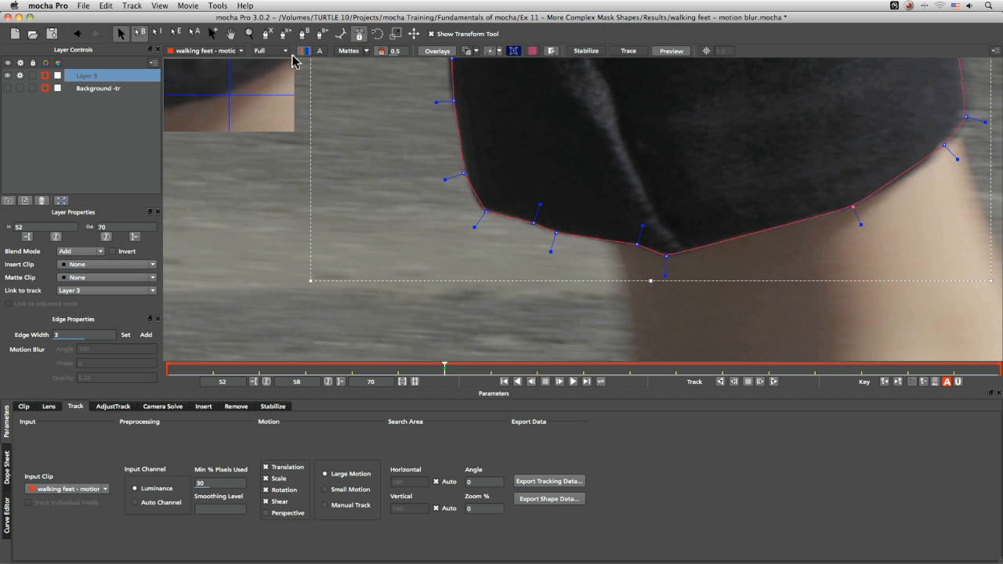
Add a spline point on the hem above the ankle and fit the points around the cuff's lower right corner.
{"action": "left_click", "coordinate": [778, 225]}
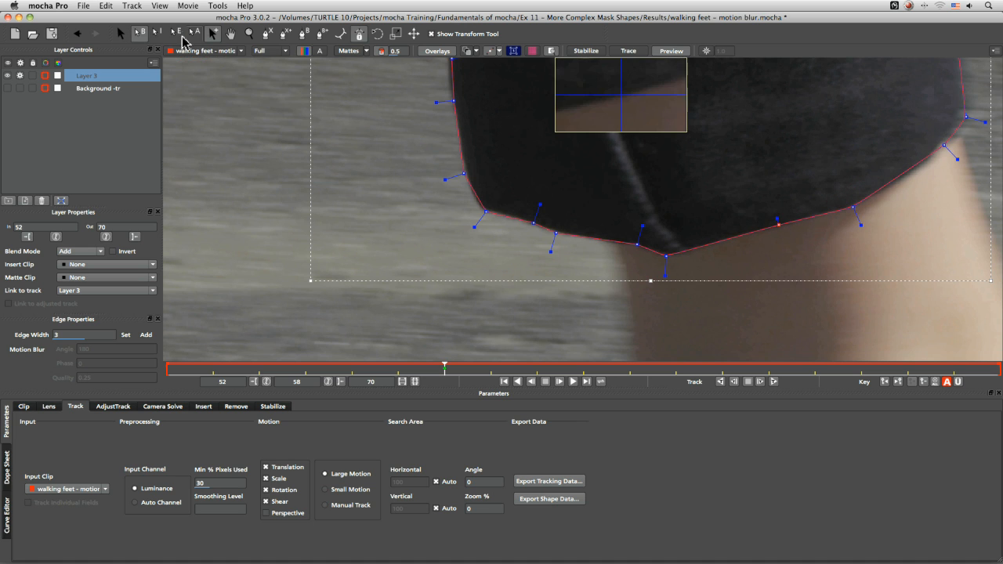
{"action": "left_click", "coordinate": [119, 34]}
{"action": "left_click_drag", "start_coordinate": [853, 207], "coordinate": [856, 205]}
{"action": "left_click_drag", "start_coordinate": [944, 145], "coordinate": [930, 159]}
{"action": "left_click_drag", "start_coordinate": [964, 118], "coordinate": [959, 117]}
{"action": "left_click_drag", "start_coordinate": [930, 157], "coordinate": [926, 157]}
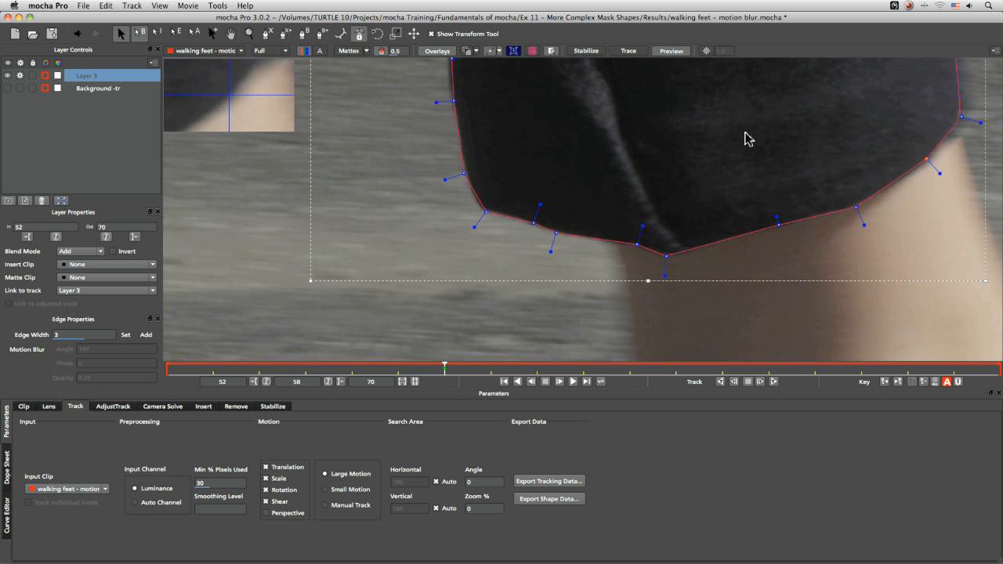
Fit the spline points at the cuff's lower left corner and up the trouser leg's left edge.
{"action": "left_click_drag", "start_coordinate": [488, 212], "coordinate": [479, 210]}
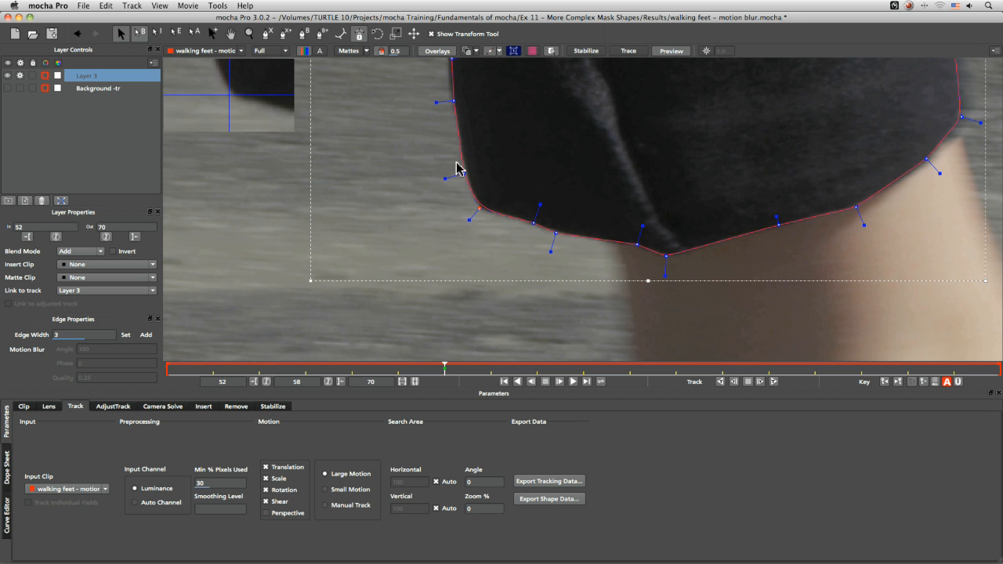
{"action": "left_click_drag", "start_coordinate": [464, 175], "coordinate": [466, 174]}
{"action": "key", "text": "x"}
{"action": "left_click_drag", "start_coordinate": [527, 131], "coordinate": [542, 283]}
{"action": "left_click_drag", "start_coordinate": [467, 209], "coordinate": [460, 208]}
{"action": "left_click_drag", "start_coordinate": [455, 152], "coordinate": [416, 105]}
{"action": "key", "text": "x"}
{"action": "left_click_drag", "start_coordinate": [476, 111], "coordinate": [443, 303]}
{"action": "left_click_drag", "start_coordinate": [506, 166], "coordinate": [524, 238]}
{"action": "left_click_drag", "start_coordinate": [424, 311], "coordinate": [425, 311]}
{"action": "key", "text": "x"}
{"action": "left_click_drag", "start_coordinate": [432, 159], "coordinate": [577, 325]}
{"action": "left_click_drag", "start_coordinate": [476, 158], "coordinate": [478, 156]}
Fit the spline points along the trouser leg's right edge and return to a view of the whole mask.
{"action": "key", "text": "x"}
{"action": "left_click_drag", "start_coordinate": [647, 265], "coordinate": [499, 209]}
{"action": "left_click_drag", "start_coordinate": [847, 266], "coordinate": [535, 326]}
{"action": "left_click_drag", "start_coordinate": [593, 141], "coordinate": [593, 145]}
{"action": "key", "text": "x"}
{"action": "left_click_drag", "start_coordinate": [524, 351], "coordinate": [492, 209]}
{"action": "left_click_drag", "start_coordinate": [590, 191], "coordinate": [594, 189]}
{"action": "left_click_drag", "start_coordinate": [592, 224], "coordinate": [596, 220]}
{"action": "left_click_drag", "start_coordinate": [588, 263], "coordinate": [590, 261]}
{"action": "key", "text": "z"}
{"action": "left_click_drag", "start_coordinate": [493, 212], "coordinate": [489, 316]}
{"action": "left_click", "coordinate": [126, 33]}
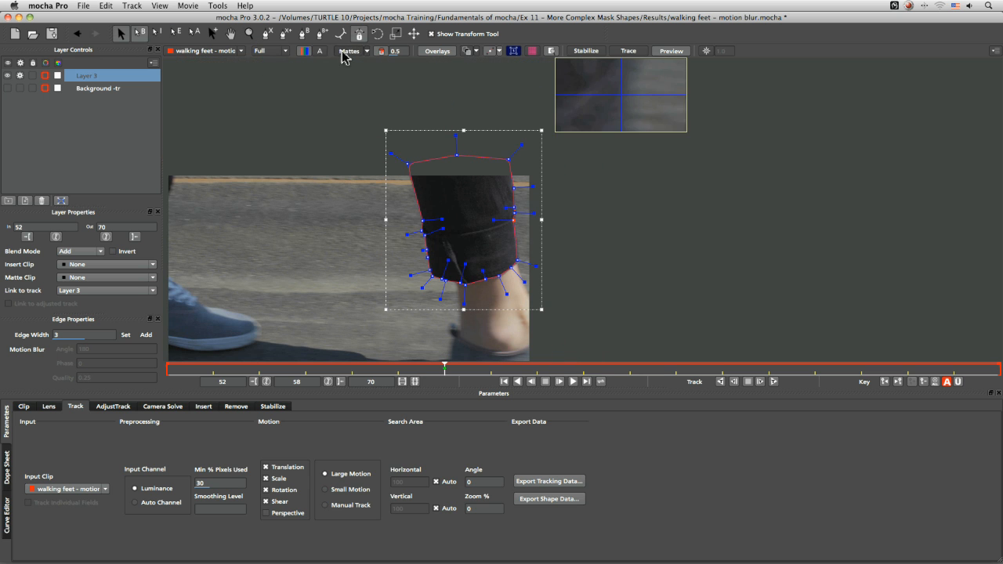
Turn on the matte display and set the Layer 3 matte colour to light green.
{"action": "left_click", "coordinate": [347, 51]}
{"action": "left_click", "coordinate": [58, 76]}
{"action": "left_click_drag", "start_coordinate": [260, 288], "coordinate": [266, 295]}
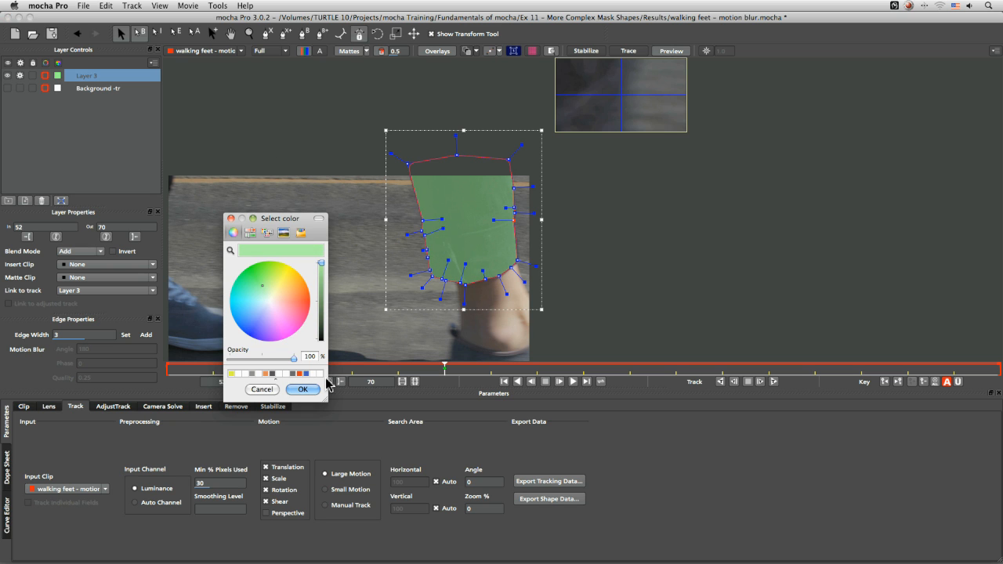
{"action": "left_click", "coordinate": [303, 389]}
Rename the layer Layer 3 to "r leg - trouser".
{"action": "double_click", "coordinate": [89, 76]}
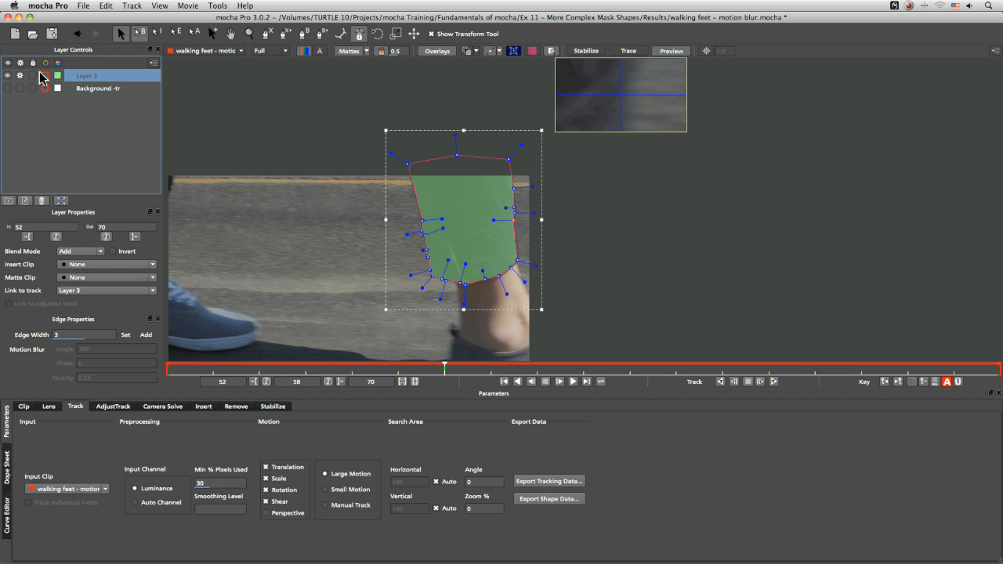
{"action": "type", "text": "leg"}
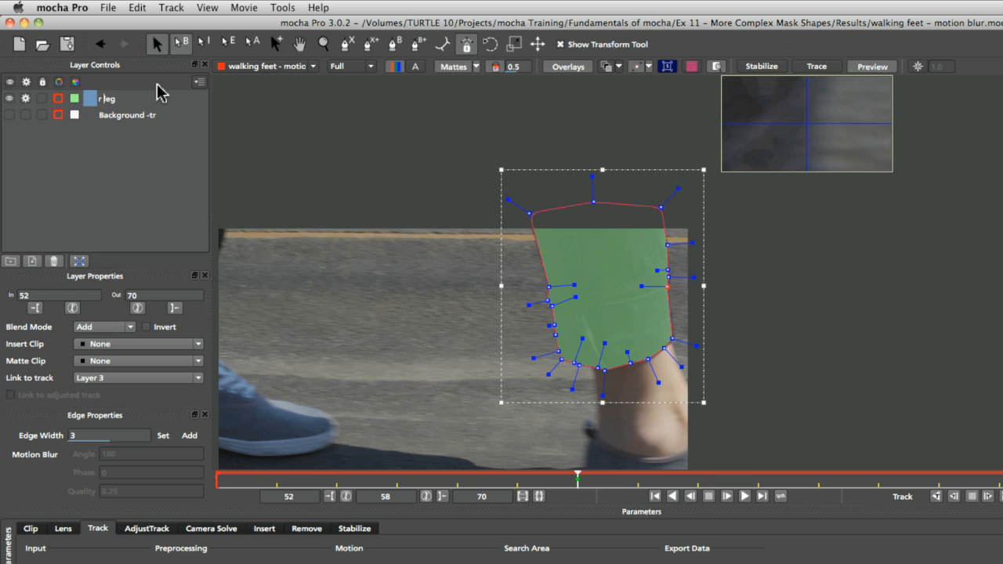
{"action": "type", "text": " - trouser"}
{"action": "key", "text": "Return"}
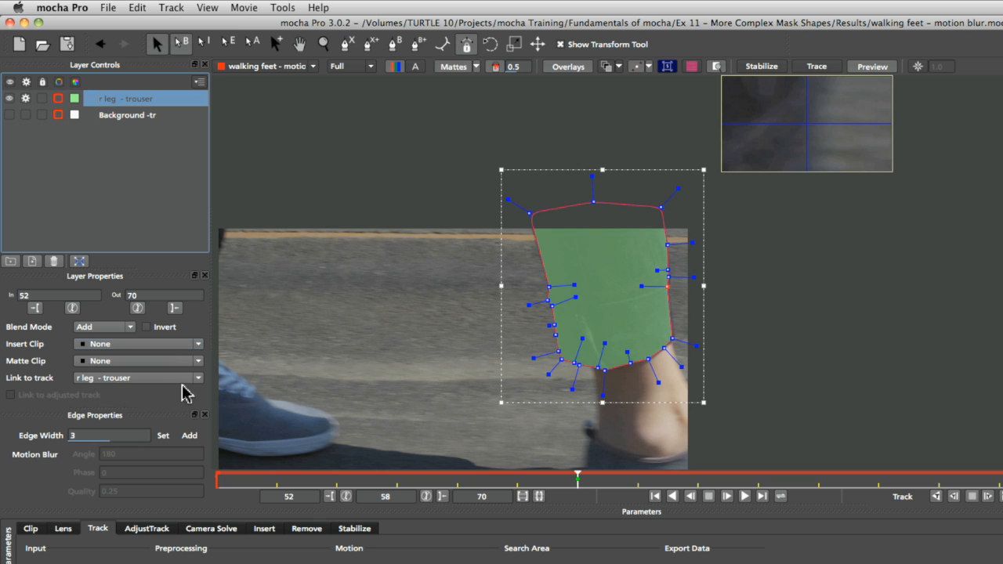
Link the r leg - trouser layer to the Background -tr track and stabilize the centred view.
{"action": "left_click", "coordinate": [149, 379]}
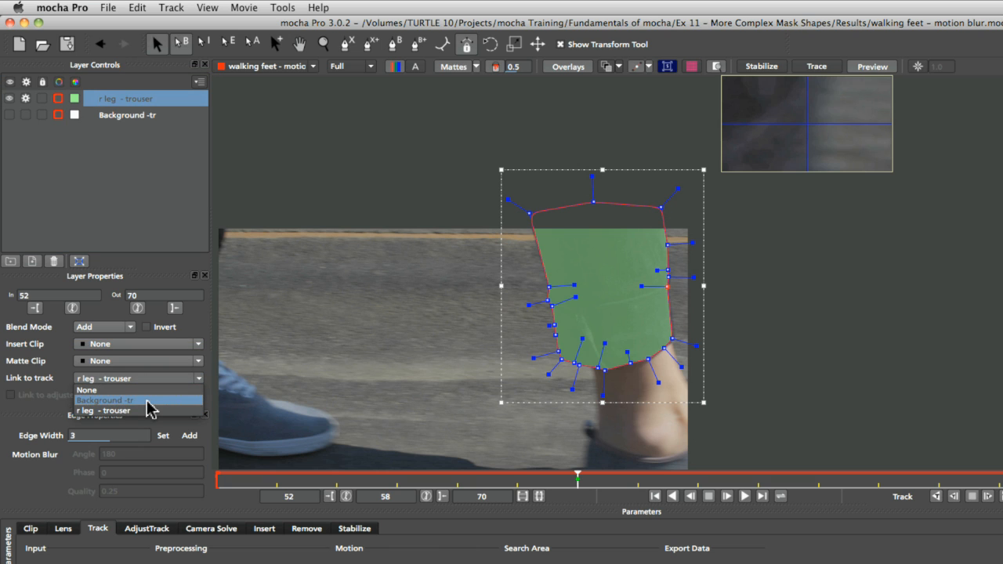
{"action": "left_click", "coordinate": [147, 401]}
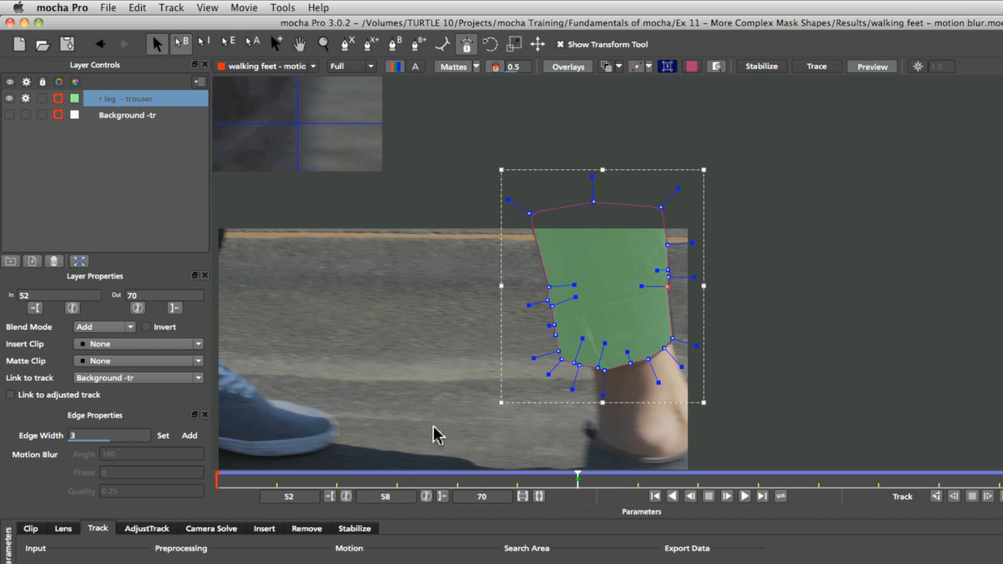
{"action": "key", "text": "x"}
{"action": "left_click_drag", "start_coordinate": [443, 430], "coordinate": [598, 353]}
{"action": "key", "text": "s"}
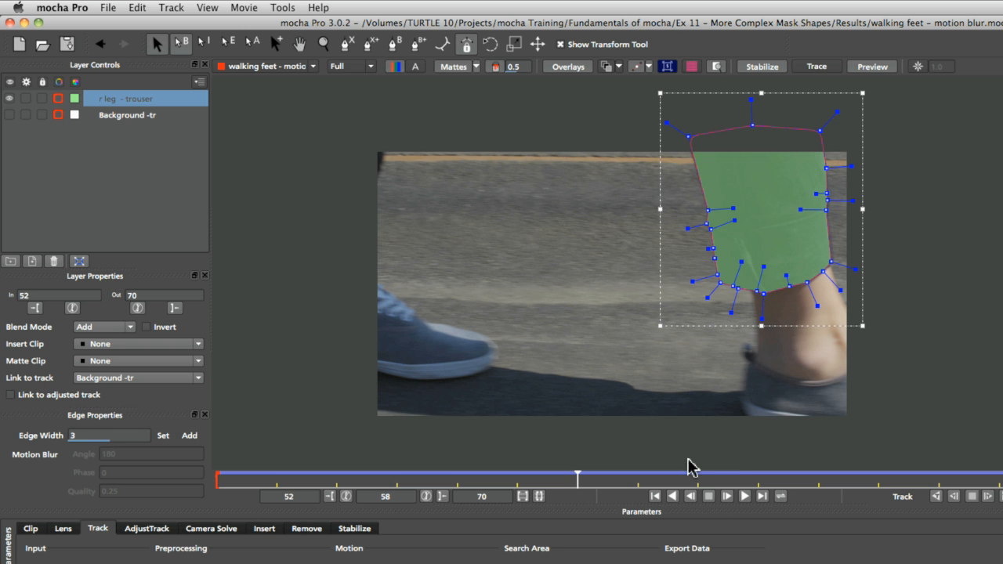
Play and step through the stabilized clip to examine how the trouser leg moves relative to the mask, stopping at frame 55.
{"action": "left_click", "coordinate": [745, 496]}
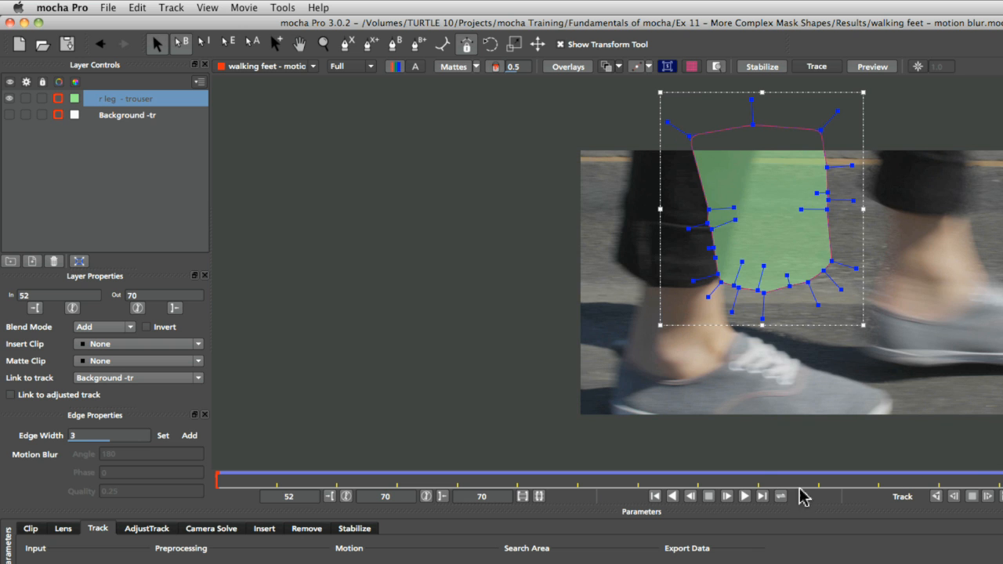
{"action": "left_click", "coordinate": [759, 480]}
{"action": "left_click_drag", "start_coordinate": [774, 485], "coordinate": [497, 488]}
{"action": "left_click", "coordinate": [555, 486]}
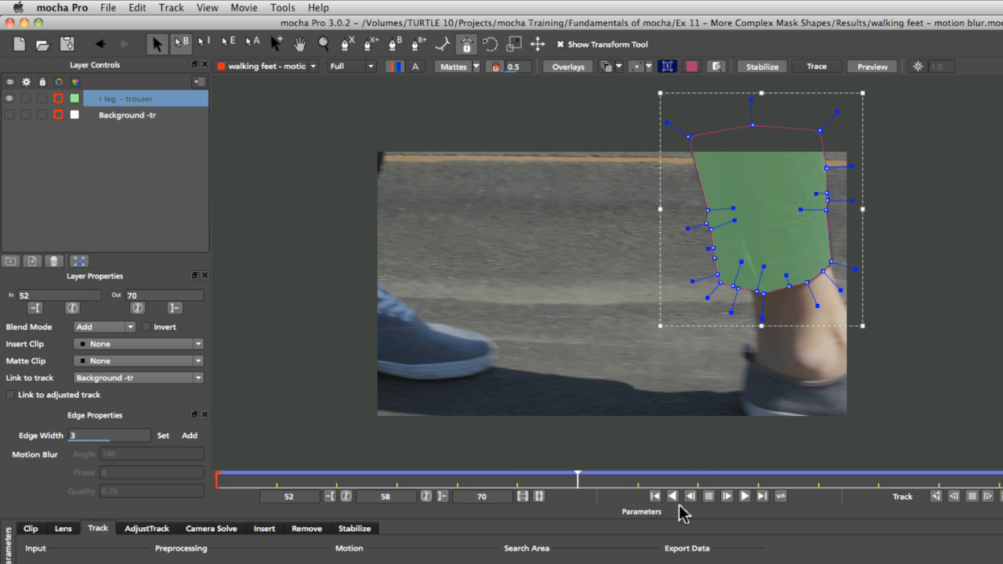
{"action": "key", "text": "Left"}
{"action": "key", "text": "Left"}
{"action": "key", "text": "Left"}
{"action": "key", "text": "Left"}
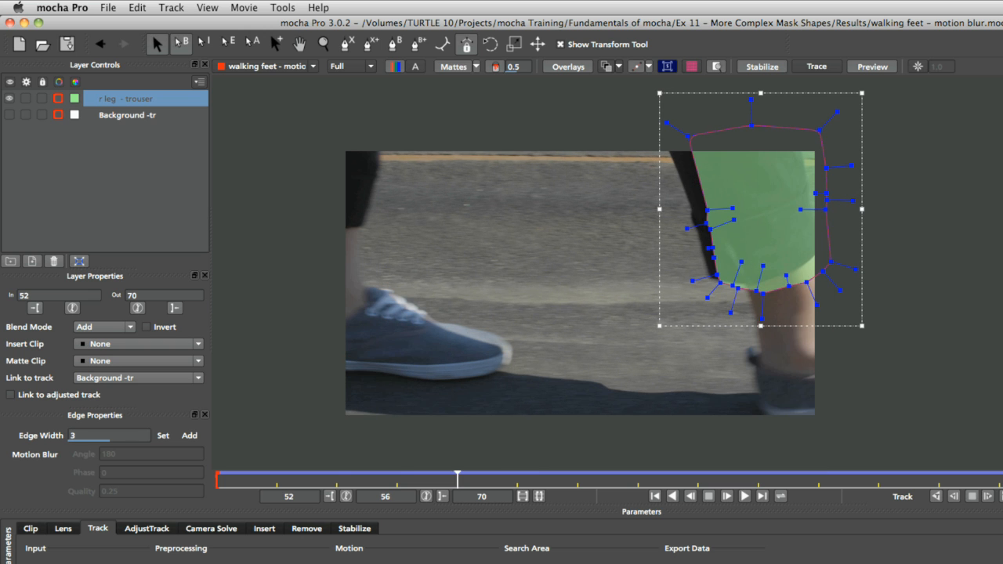
{"action": "key", "text": "Right"}
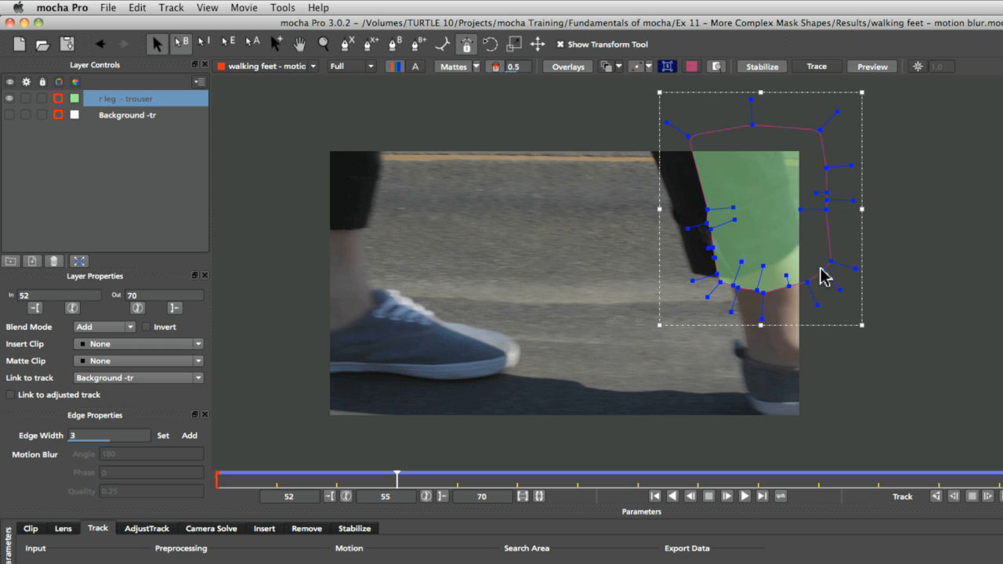
Nudge the whole mask left and up at frame 55 until its hem lines up with the trouser cuff.
{"action": "key", "text": "super+Left"}
{"action": "key", "text": "super+Left"}
{"action": "key", "text": "super+Left"}
{"action": "key", "text": "super+Left"}
{"action": "key", "text": "super+Left"}
{"action": "key", "text": "super+Left"}
{"action": "key", "text": "super+Left"}
{"action": "key", "text": "super+Left"}
{"action": "key", "text": "super+Left"}
{"action": "key", "text": "super+Left"}
{"action": "key", "text": "super+Left"}
{"action": "key", "text": "super+Left"}
{"action": "key", "text": "super+Left"}
{"action": "key", "text": "super+Left"}
{"action": "key", "text": "super+Left"}
{"action": "key", "text": "super+Left"}
{"action": "key", "text": "super+Left"}
{"action": "key", "text": "super+Left"}
{"action": "key", "text": "super+Left"}
{"action": "key", "text": "super+Left"}
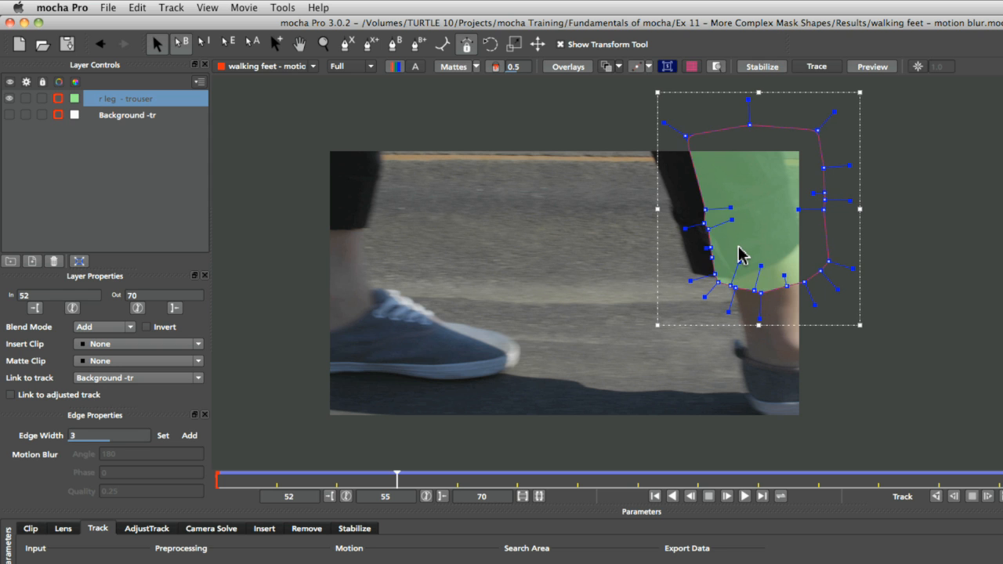
{"action": "key", "text": "super+Up"}
{"action": "key", "text": "super+Up"}
{"action": "key", "text": "super+Up"}
{"action": "key", "text": "super+Up"}
{"action": "key", "text": "super+Up"}
{"action": "key", "text": "super+Up"}
{"action": "key", "text": "super+Up"}
{"action": "key", "text": "super+Up"}
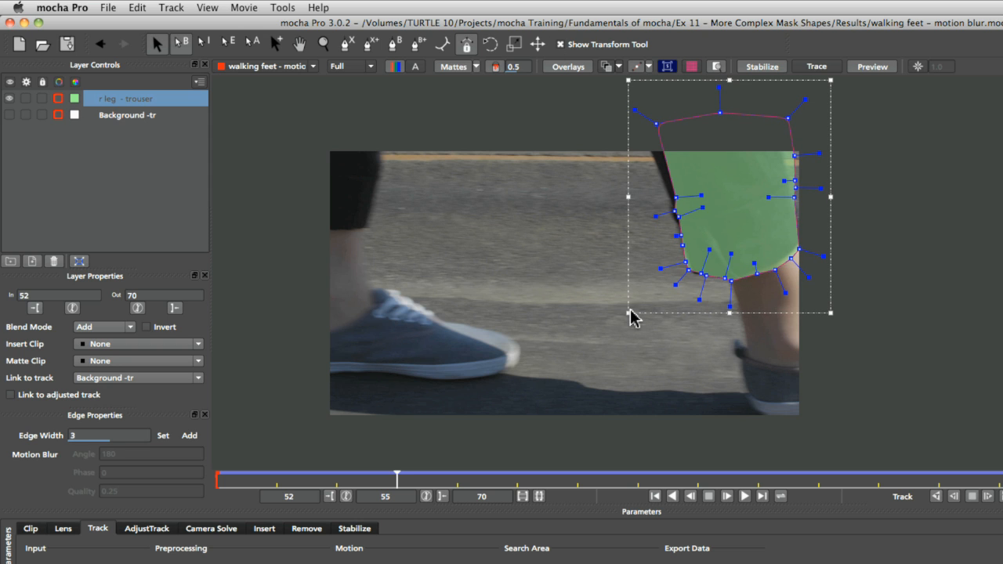
Rotate the mask counterclockwise at frame 55 to match the leg's slant and nudge it left onto the trouser edges.
{"action": "left_click_drag", "start_coordinate": [630, 312], "coordinate": [648, 309]}
{"action": "key", "text": "super+Left"}
{"action": "key", "text": "super+Left"}
{"action": "key", "text": "super+Left"}
{"action": "key", "text": "super+Left"}
{"action": "key", "text": "super+Left"}
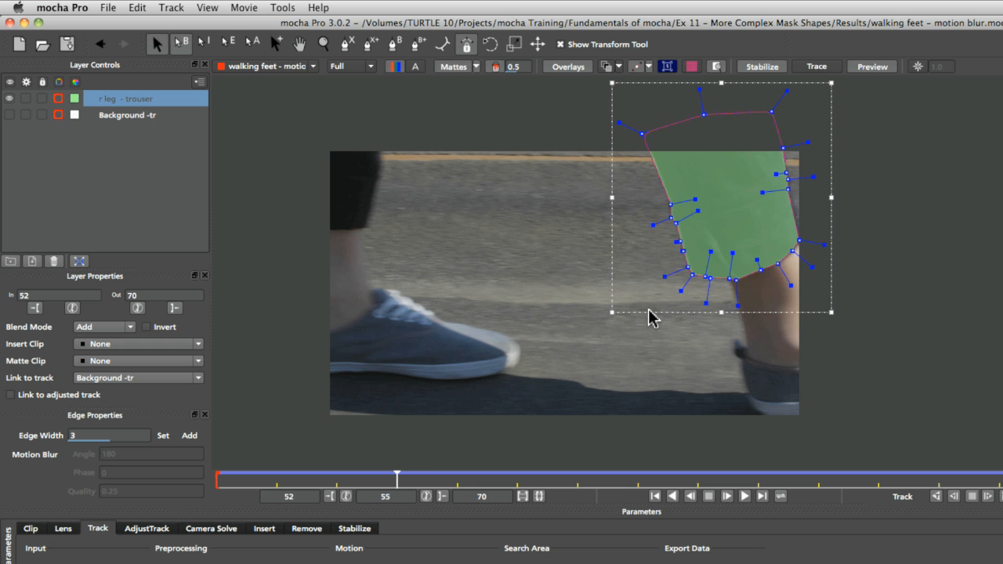
Step back and forth through the frames from 55 to 58 to check how closely the mask follows the trouser leg.
{"action": "key", "text": "Right"}
{"action": "key", "text": "Right"}
{"action": "key", "text": "Left"}
{"action": "key", "text": "Right"}
{"action": "key", "text": "Right"}
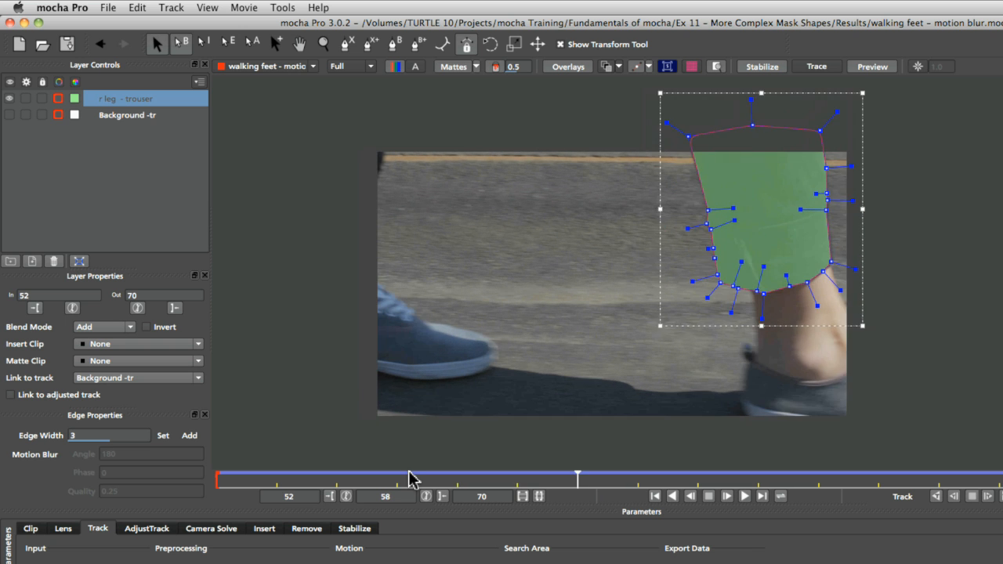
{"action": "key", "text": "Left"}
{"action": "key", "text": "Left"}
{"action": "key", "text": "Left"}
{"action": "key", "text": "Right"}
{"action": "key", "text": "Right"}
{"action": "key", "text": "Right"}
{"action": "key", "text": "Right"}
{"action": "key", "text": "Right"}
{"action": "key", "text": "Right"}
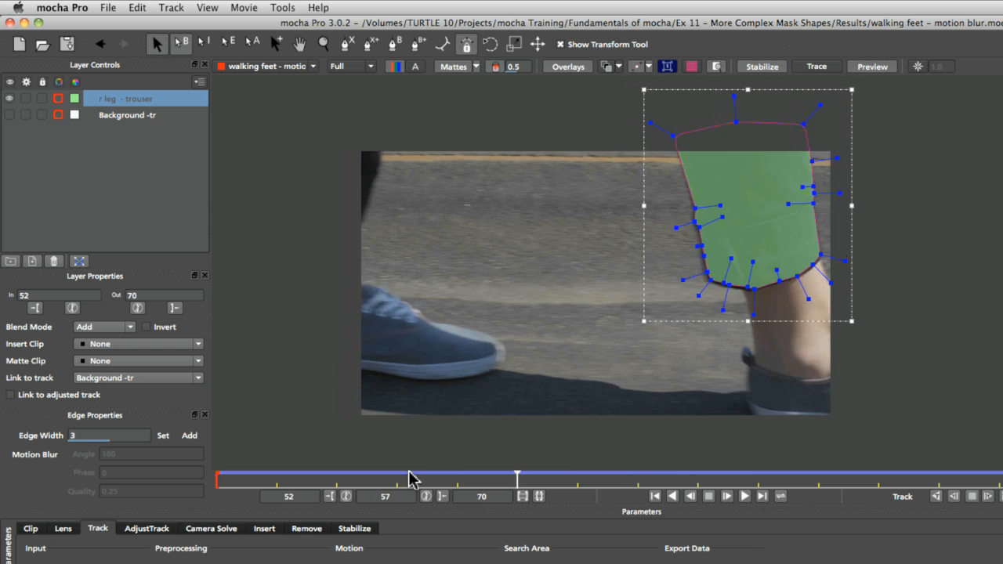
Rotate the mask clockwise at frame 59 and shift it slightly right to fit the trouser leg.
{"action": "key", "text": "Left"}
{"action": "key", "text": "Left"}
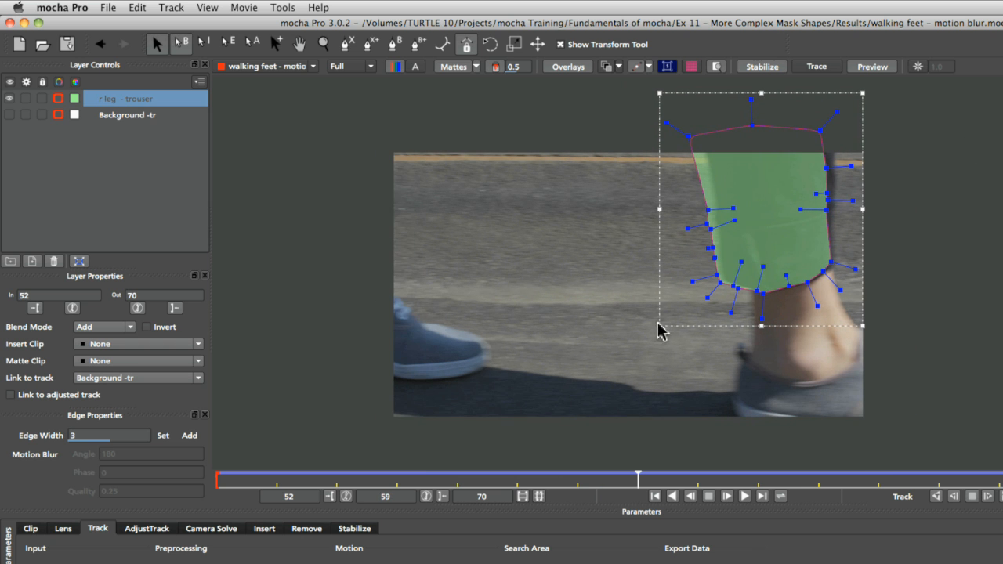
{"action": "left_click_drag", "start_coordinate": [659, 326], "coordinate": [659, 326]}
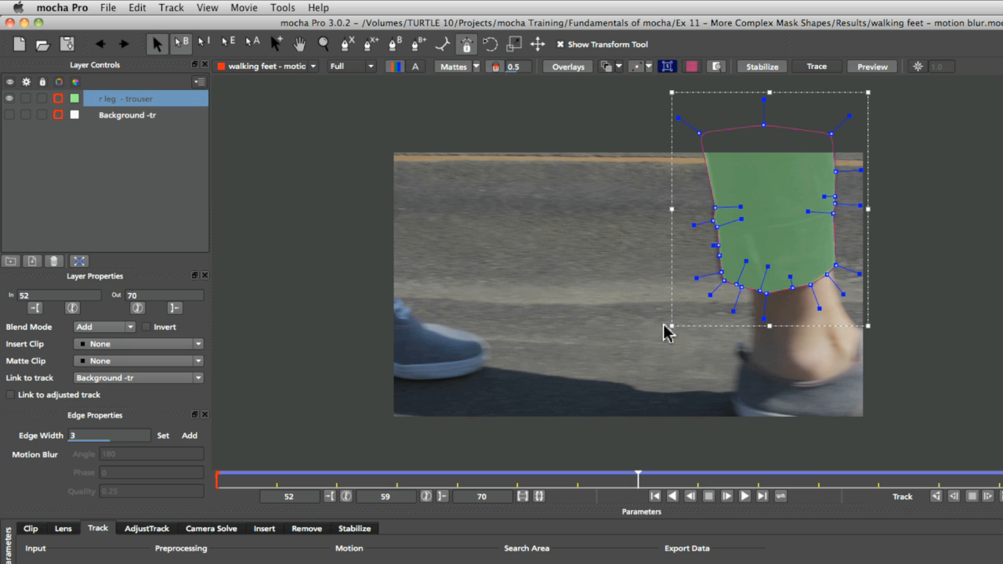
{"action": "left_click_drag", "start_coordinate": [674, 326], "coordinate": [671, 323]}
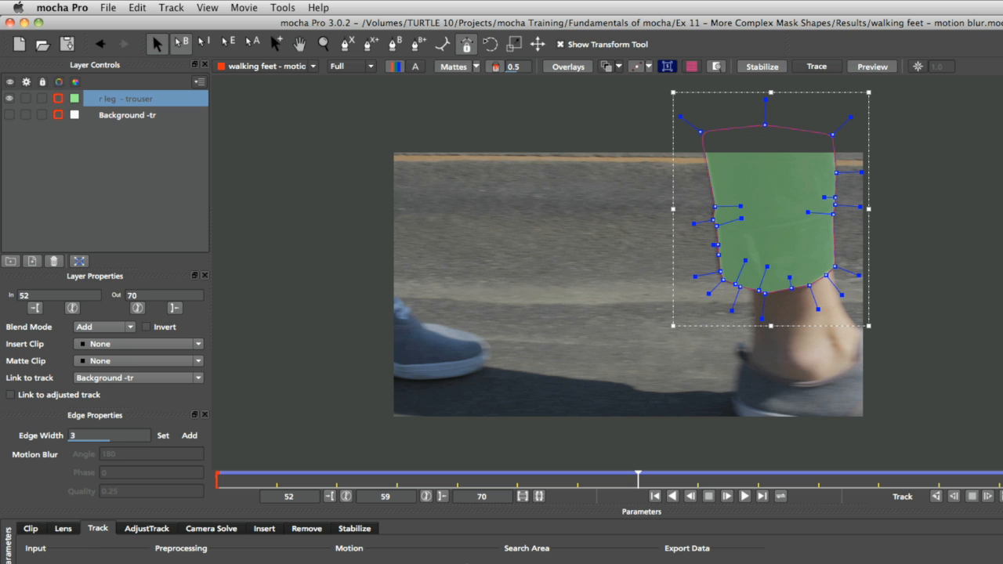
Move the whole mask up and left at frame 52 so its lower left corner meets the front trouser cuff.
{"action": "key", "text": "Left"}
{"action": "key", "text": "Left"}
{"action": "key", "text": "Left"}
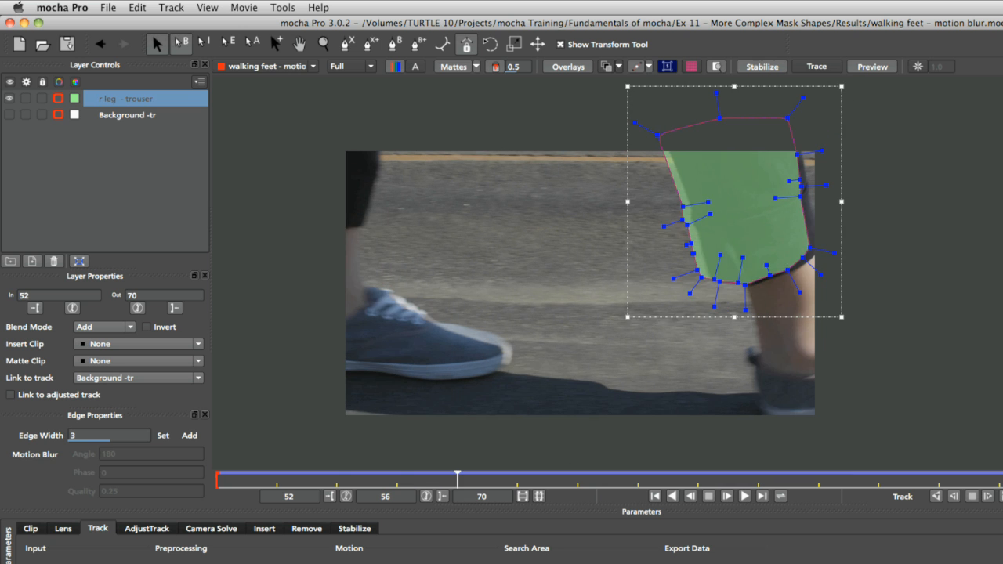
{"action": "key", "text": "Left"}
{"action": "key", "text": "Left"}
{"action": "key", "text": "Left"}
{"action": "key", "text": "Left"}
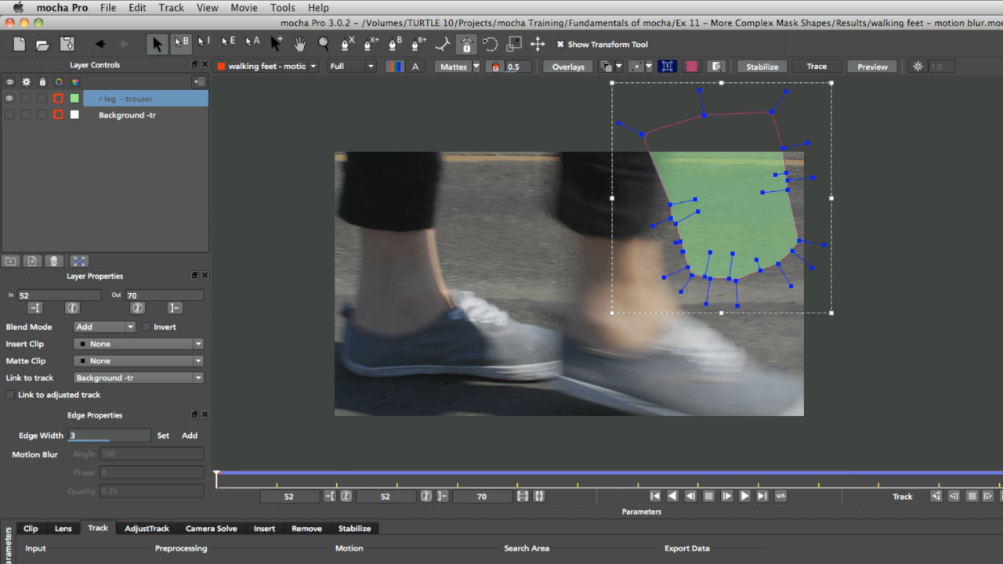
{"action": "left_click_drag", "start_coordinate": [779, 320], "coordinate": [639, 265]}
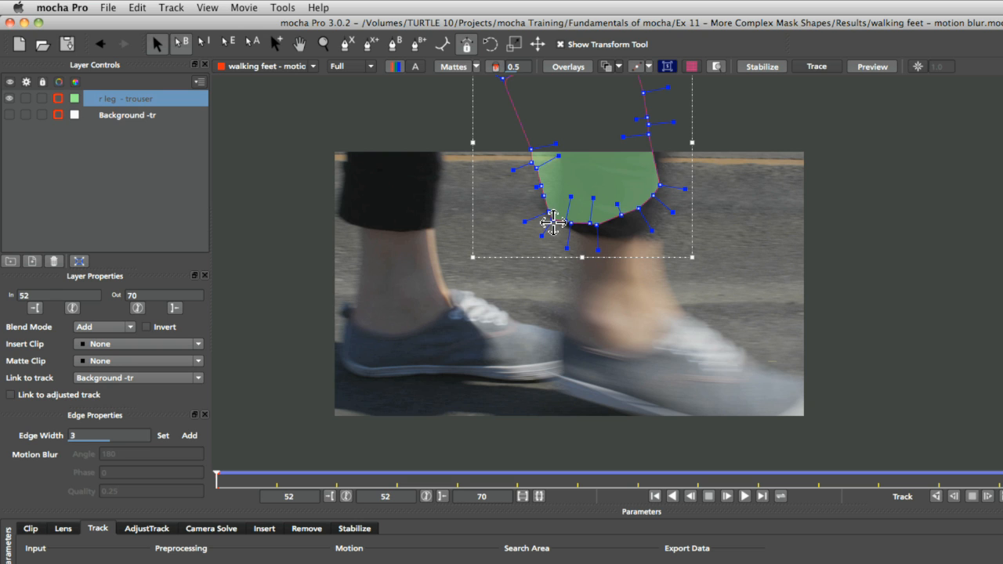
Rotate the mask clockwise about the cuff's lower left corner at frame 52 to match the trouser leg's angle.
{"action": "key", "text": "q"}
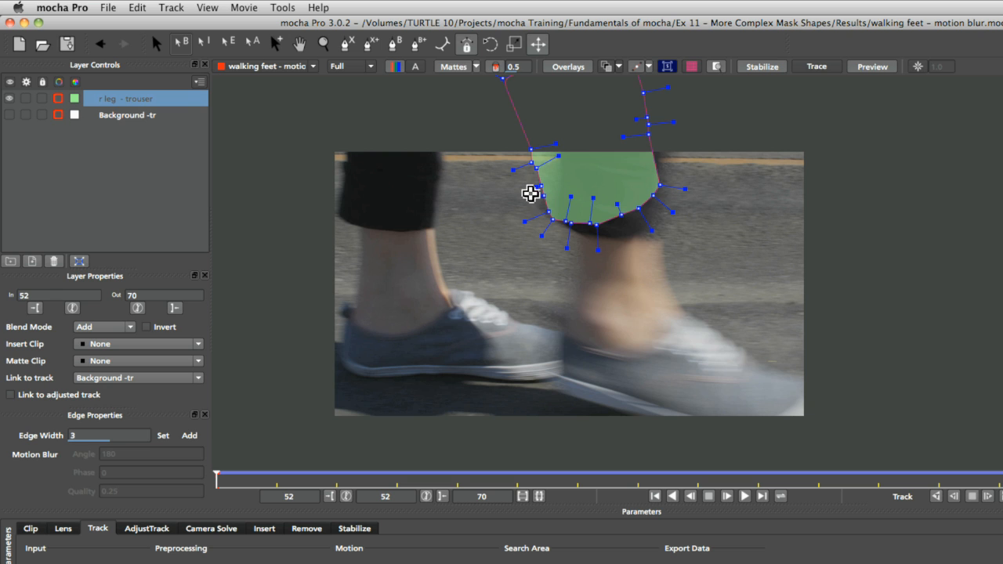
{"action": "key", "text": "w"}
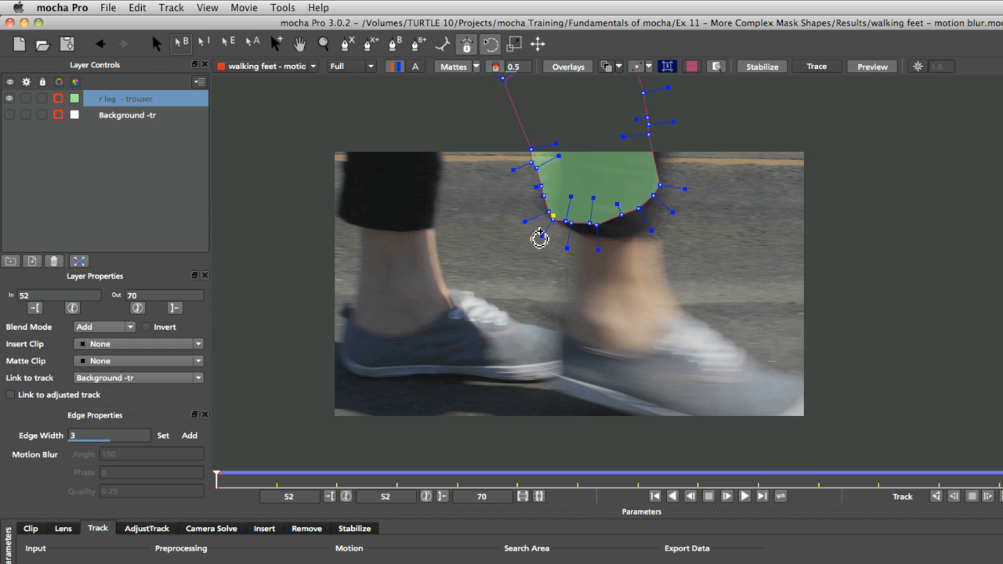
{"action": "left_click_drag", "start_coordinate": [513, 243], "coordinate": [463, 209]}
{"action": "key", "text": "s"}
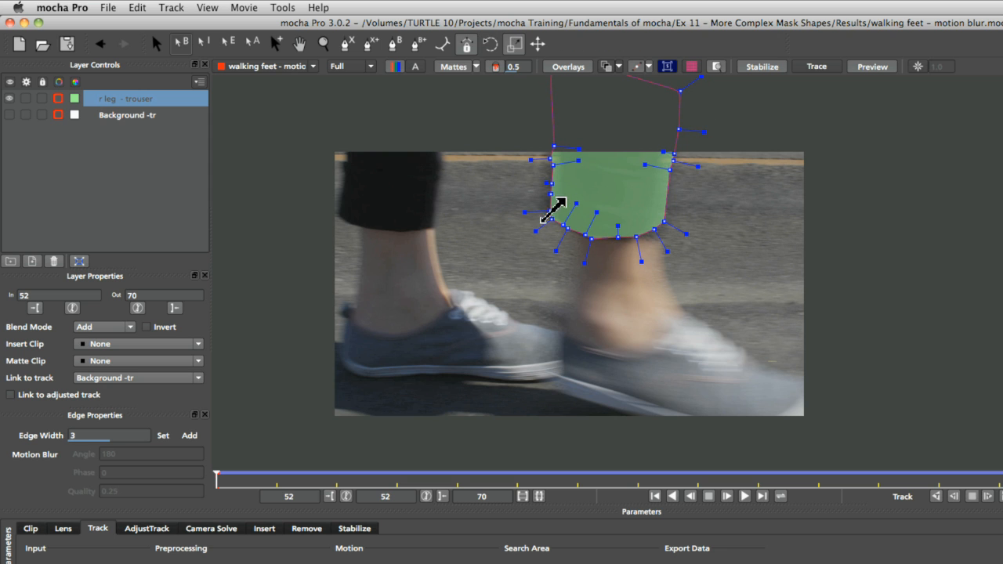
Move the mask left and down at frame 53 so its hem and sides cover the trouser leg.
{"action": "left_click", "coordinate": [297, 479]}
{"action": "mouse_move", "coordinate": [288, 479]}
{"action": "left_mouse_down"}
{"action": "mouse_move", "coordinate": [414, 479]}
{"action": "mouse_move", "coordinate": [278, 479]}
{"action": "left_mouse_up"}
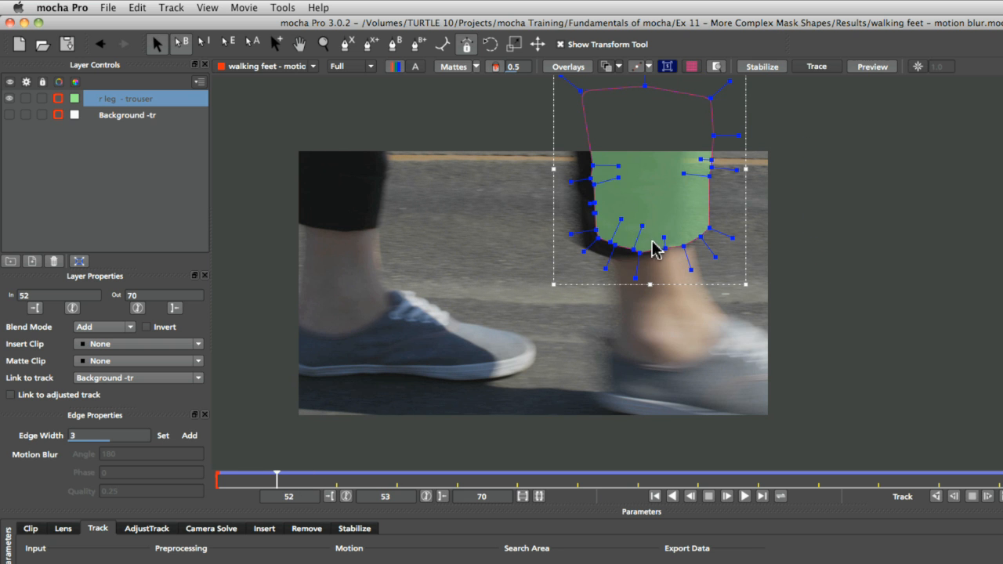
{"action": "key", "text": "m"}
{"action": "left_click_drag", "start_coordinate": [656, 253], "coordinate": [634, 262]}
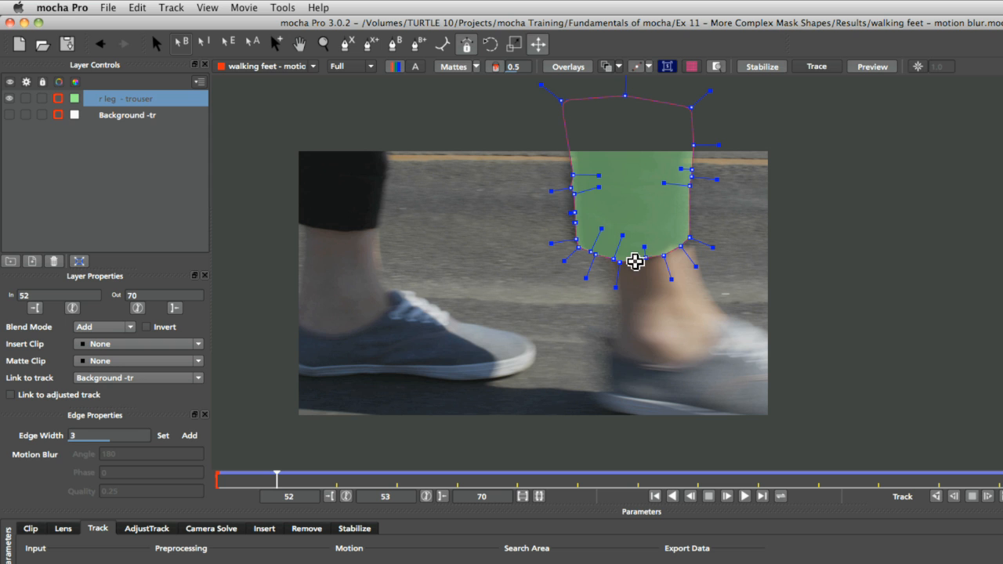
{"action": "key", "text": "s"}
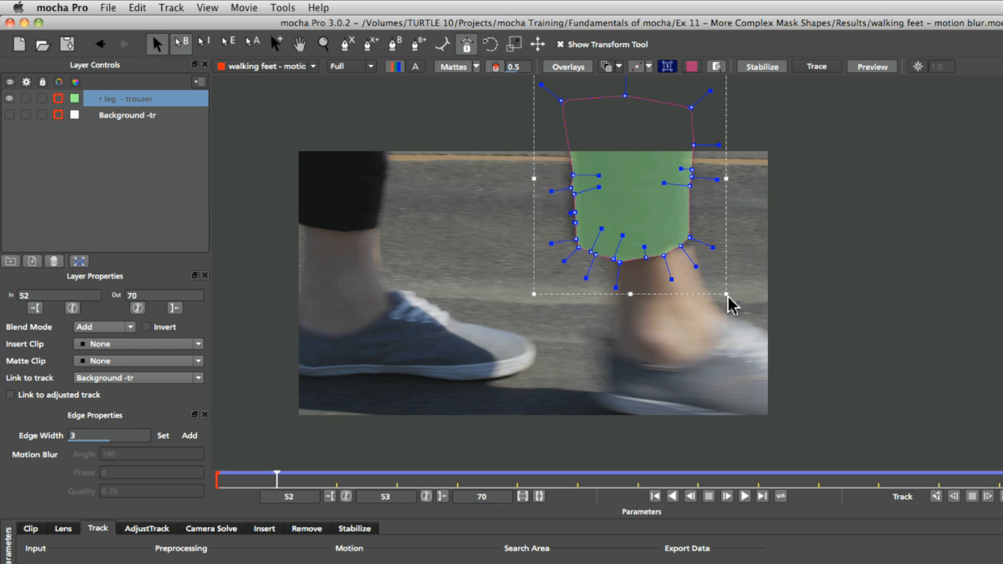
Adjust the mask's rotation slightly at frame 54 to fit the trouser leg.
{"action": "key", "text": "Right"}
{"action": "key", "text": "Right"}
{"action": "key", "text": "Right"}
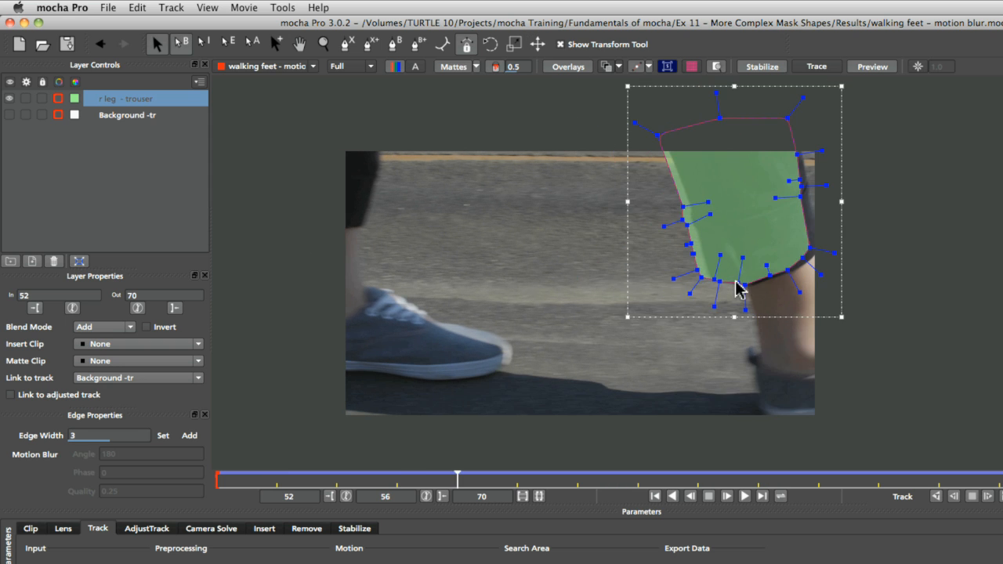
{"action": "key", "text": "Left"}
{"action": "key", "text": "Left"}
{"action": "left_click_drag", "start_coordinate": [596, 282], "coordinate": [602, 284]}
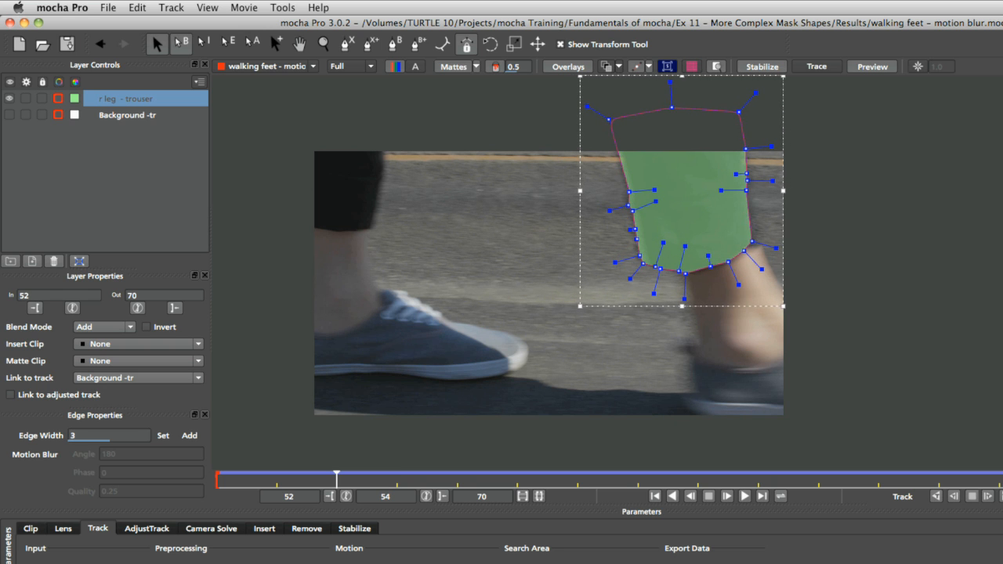
Shift the mask slightly right and down at frame 56, checking the fit on the neighbouring frames up to 58.
{"action": "key", "text": "Right"}
{"action": "key", "text": "Right"}
{"action": "mouse_move", "coordinate": [737, 228]}
{"action": "left_mouse_down"}
{"action": "mouse_move", "coordinate": [746, 227]}
{"action": "mouse_move", "coordinate": [739, 231]}
{"action": "left_mouse_up"}
{"action": "key", "text": "Right"}
{"action": "key", "text": "Right"}
{"action": "key", "text": "Left"}
{"action": "key", "text": "Left"}
{"action": "key", "text": "Right"}
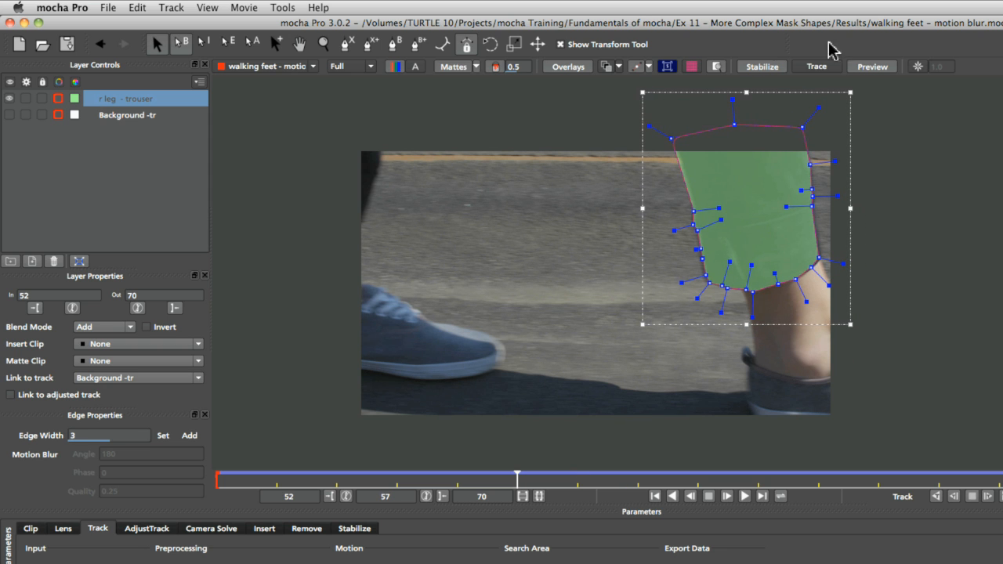
Rotate the mask slightly clockwise at frame 57 and nudge it up to fit the trouser leg.
{"action": "key", "text": "z"}
{"action": "key", "text": "w"}
{"action": "left_click_drag", "start_coordinate": [710, 282], "coordinate": [685, 343]}
{"action": "key", "text": "z"}
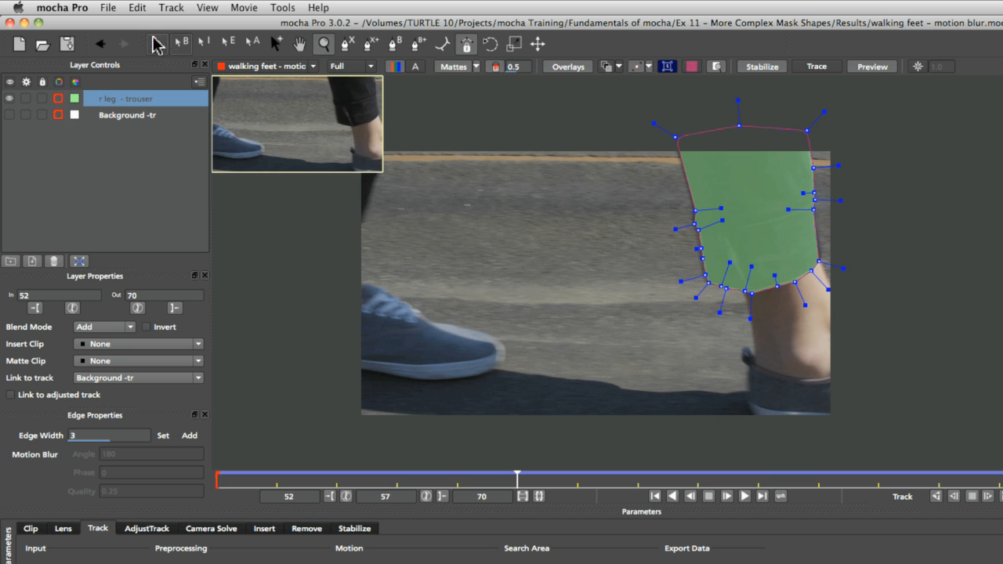
{"action": "left_click", "coordinate": [152, 37]}
{"action": "key", "text": "Up"}
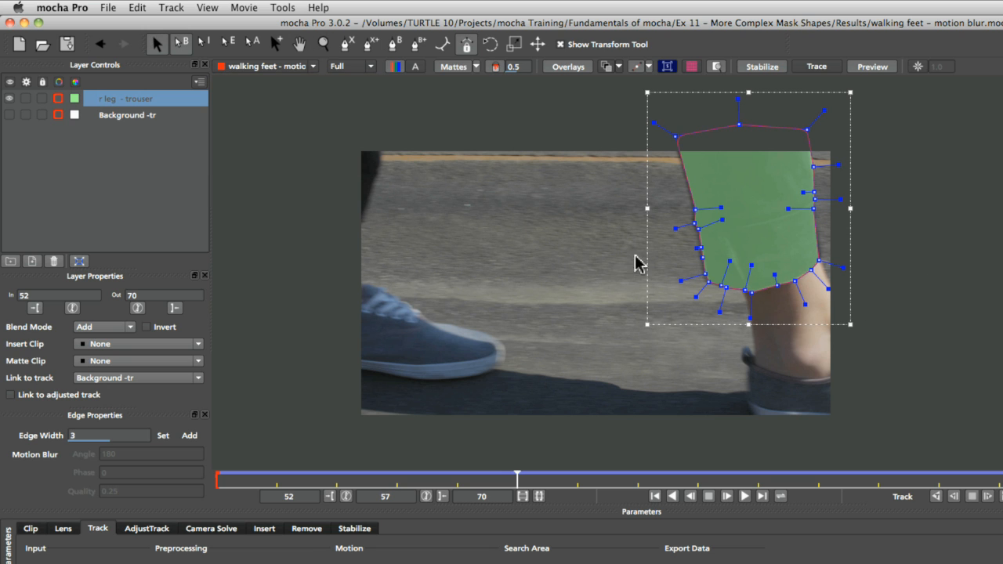
Set the matte opacity to 0.29 and pull a spline point on the lower left hem up into the trouser leg.
{"action": "mouse_move", "coordinate": [511, 64]}
{"action": "left_mouse_down"}
{"action": "mouse_move", "coordinate": [540, 51]}
{"action": "mouse_move", "coordinate": [519, 79]}
{"action": "left_mouse_up"}
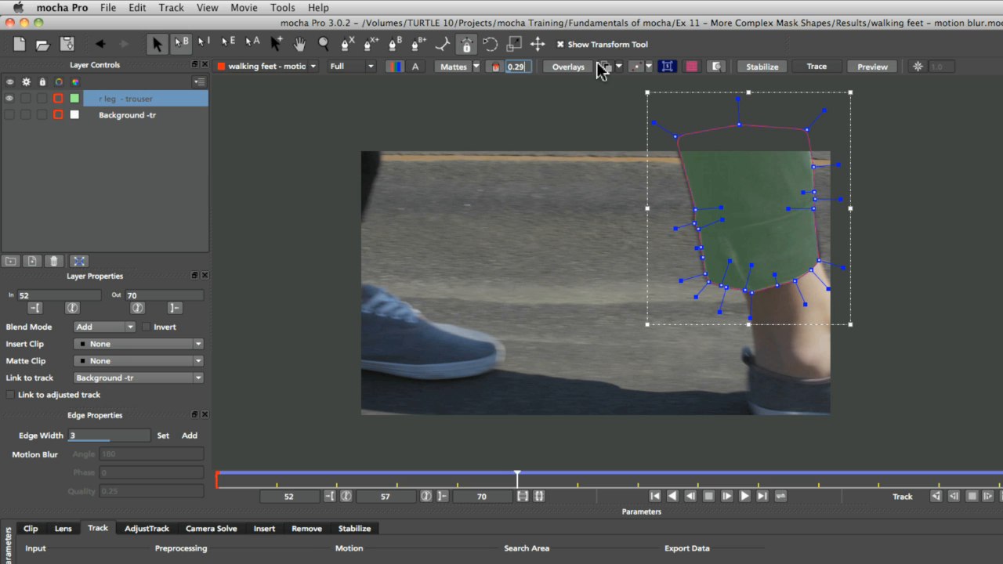
{"action": "left_click_drag", "start_coordinate": [721, 287], "coordinate": [744, 170]}
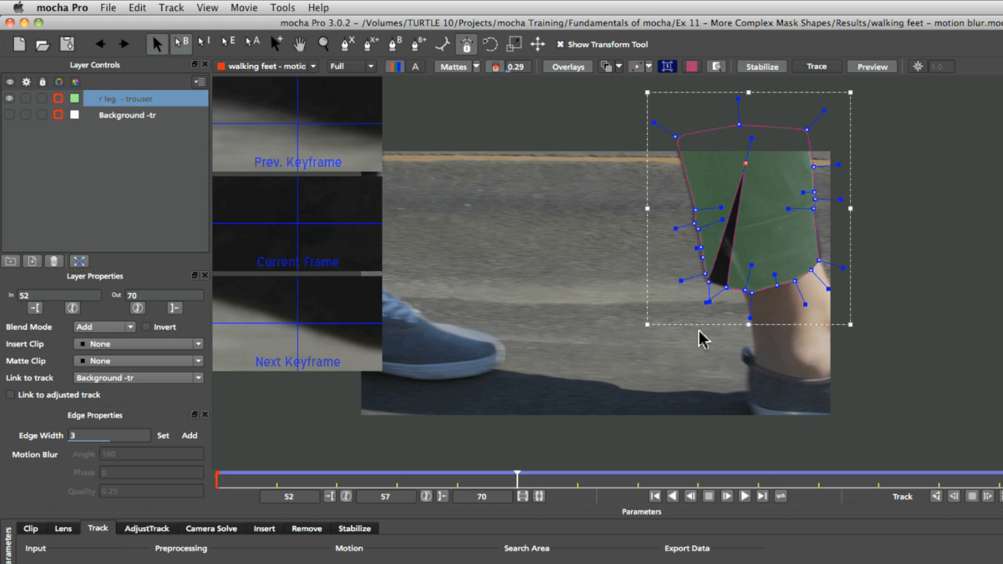
Undo the last hem point move and nudge the whole mask slightly left and up at frame 57.
{"action": "key", "text": "super+z"}
{"action": "key", "text": "z"}
{"action": "left_click_drag", "start_coordinate": [710, 338], "coordinate": [667, 454]}
{"action": "key", "text": "x"}
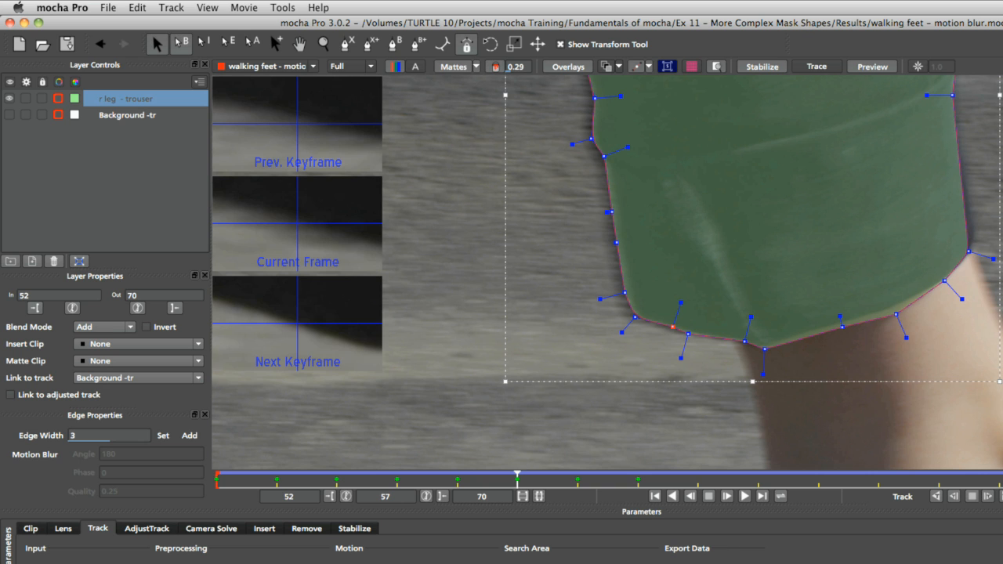
{"action": "key", "text": "Left"}
{"action": "key", "text": "Right"}
{"action": "key", "text": "Right"}
{"action": "key", "text": "Right"}
{"action": "key", "text": "Right"}
{"action": "key", "text": "Right"}
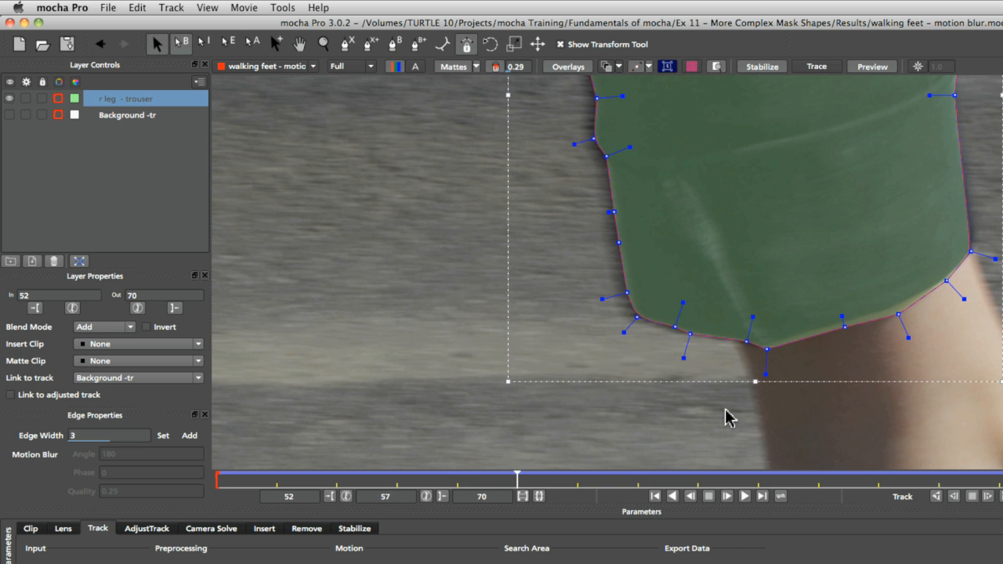
{"action": "key", "text": "Up"}
{"action": "key", "text": "Up"}
{"action": "key", "text": "Left"}
{"action": "key", "text": "Left"}
{"action": "key", "text": "Left"}
{"action": "key", "text": "Left"}
{"action": "key", "text": "Left"}
{"action": "key", "text": "Left"}
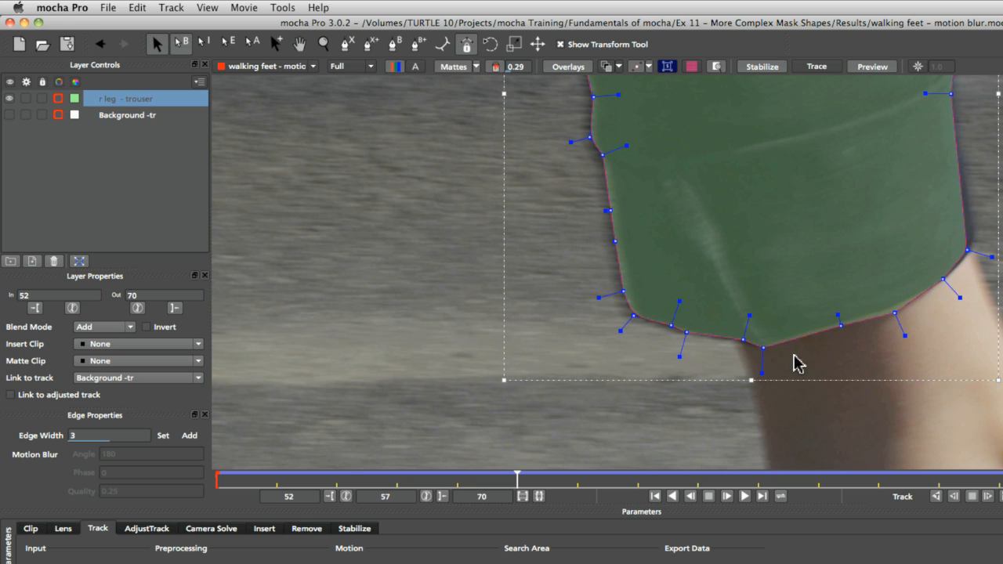
Fine-tune the spline points along the right half of the hem at frame 57 to follow the trouser edge.
{"action": "key", "text": "comma"}
{"action": "key", "text": "period"}
{"action": "left_click_drag", "start_coordinate": [890, 314], "coordinate": [896, 311]}
{"action": "left_click", "coordinate": [842, 322]}
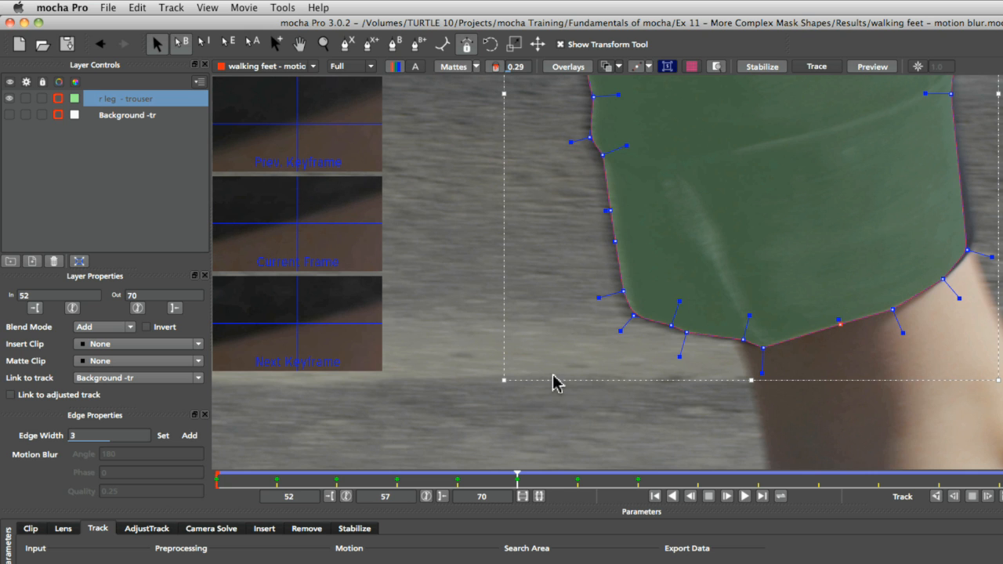
Distort the mask at frame 57, moving its lower-left corner slightly inward and its lower-right corner slightly outward and up.
{"action": "left_click_drag", "start_coordinate": [503, 380], "coordinate": [509, 380]}
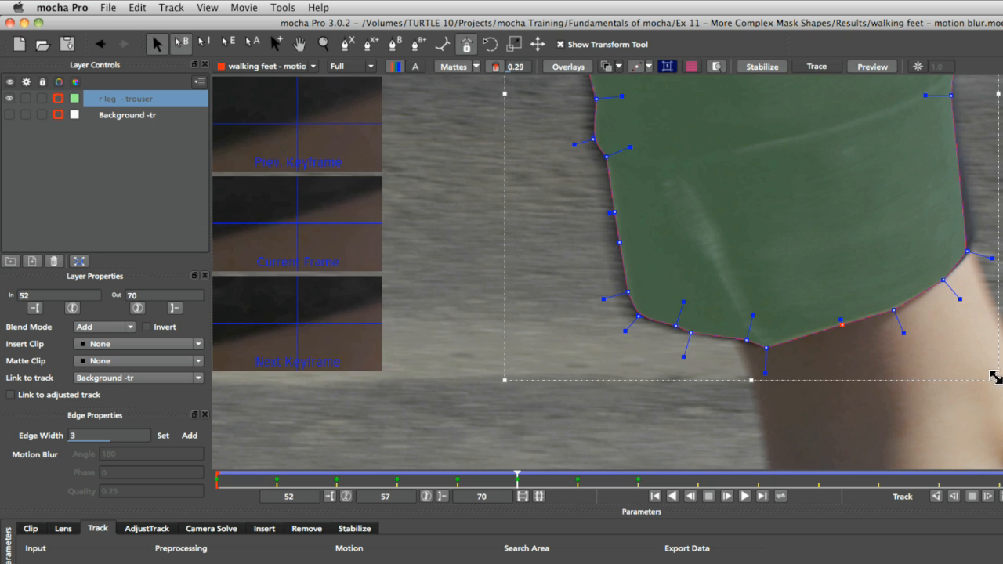
{"action": "left_click_drag", "start_coordinate": [993, 378], "coordinate": [1000, 373]}
{"action": "mouse_move", "coordinate": [505, 376]}
{"action": "left_mouse_down"}
{"action": "mouse_move", "coordinate": [504, 361]}
{"action": "mouse_move", "coordinate": [494, 381]}
{"action": "mouse_move", "coordinate": [505, 380]}
{"action": "left_mouse_up"}
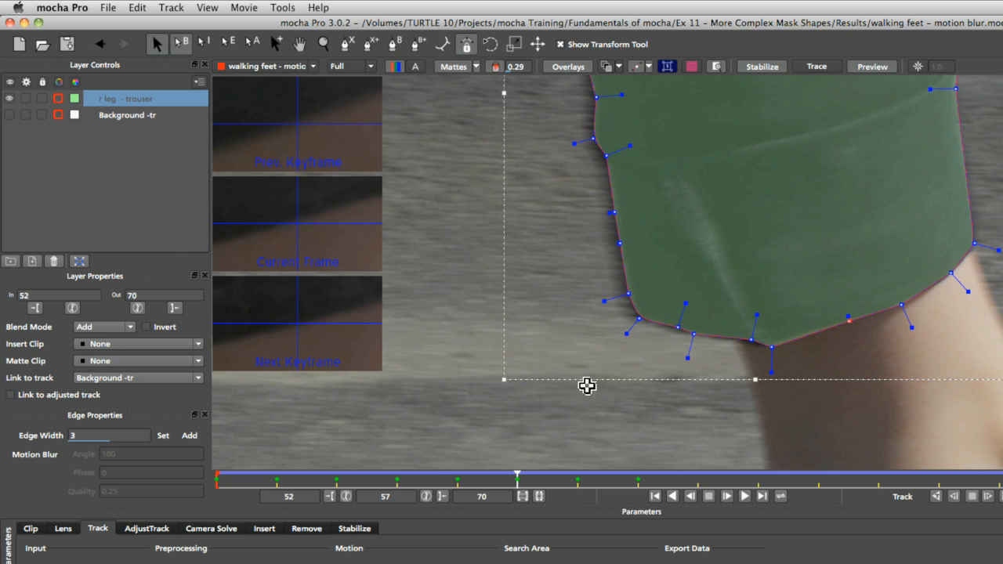
Go to frame 70 and shift the whole mask left and up onto the trouser leg.
{"action": "key", "text": "z"}
{"action": "left_click_drag", "start_coordinate": [763, 252], "coordinate": [764, 349]}
{"action": "key", "text": "x"}
{"action": "left_click_drag", "start_coordinate": [776, 235], "coordinate": [694, 322]}
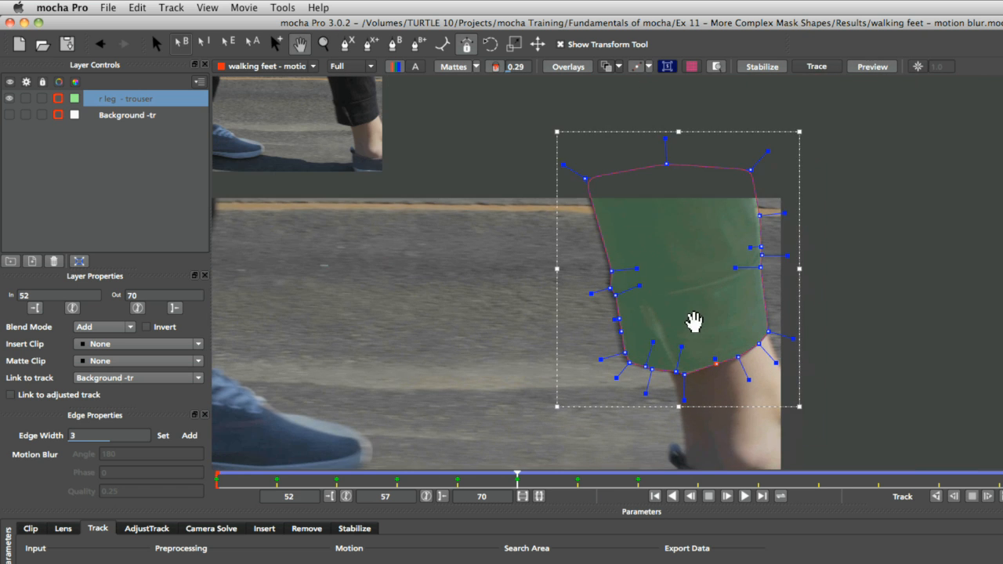
{"action": "key", "text": "Right"}
{"action": "key", "text": "Right"}
{"action": "key", "text": "Right"}
{"action": "key", "text": "Right"}
{"action": "key", "text": "Right"}
{"action": "key", "text": "Right"}
{"action": "key", "text": "Right"}
{"action": "key", "text": "Right"}
{"action": "key", "text": "Right"}
{"action": "key", "text": "Right"}
{"action": "key", "text": "Right"}
{"action": "key", "text": "Right"}
{"action": "key", "text": "Right"}
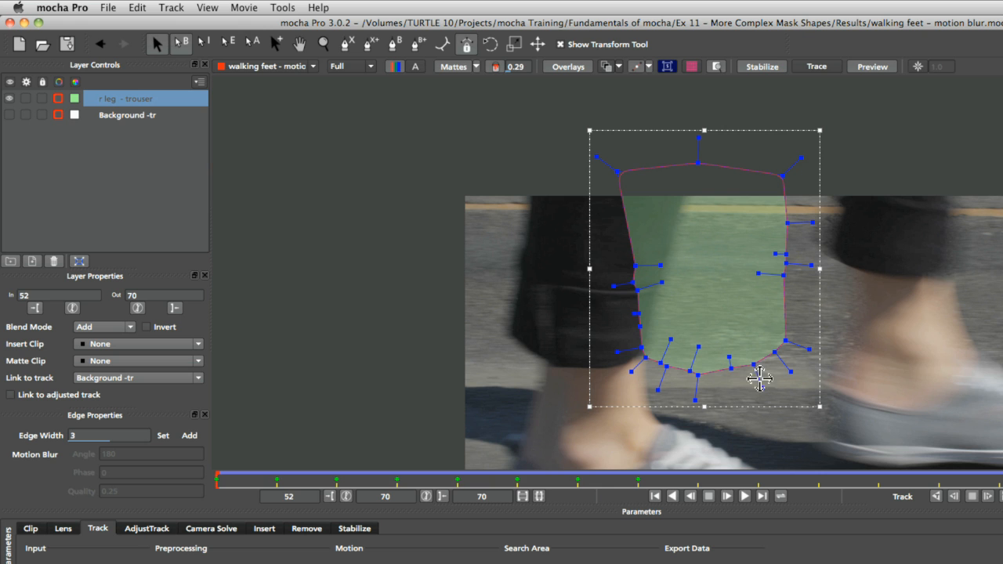
{"action": "key", "text": "Left"}
{"action": "key", "text": "Right"}
{"action": "key", "text": "super+Left"}
{"action": "key", "text": "super+Left"}
{"action": "key", "text": "super+Left"}
{"action": "key", "text": "super+Left"}
{"action": "key", "text": "super+Left"}
{"action": "key", "text": "super+Left"}
{"action": "key", "text": "super+Left"}
{"action": "key", "text": "super+Left"}
{"action": "key", "text": "super+Left"}
{"action": "key", "text": "super+Left"}
{"action": "key", "text": "super+Left"}
{"action": "key", "text": "super+Left"}
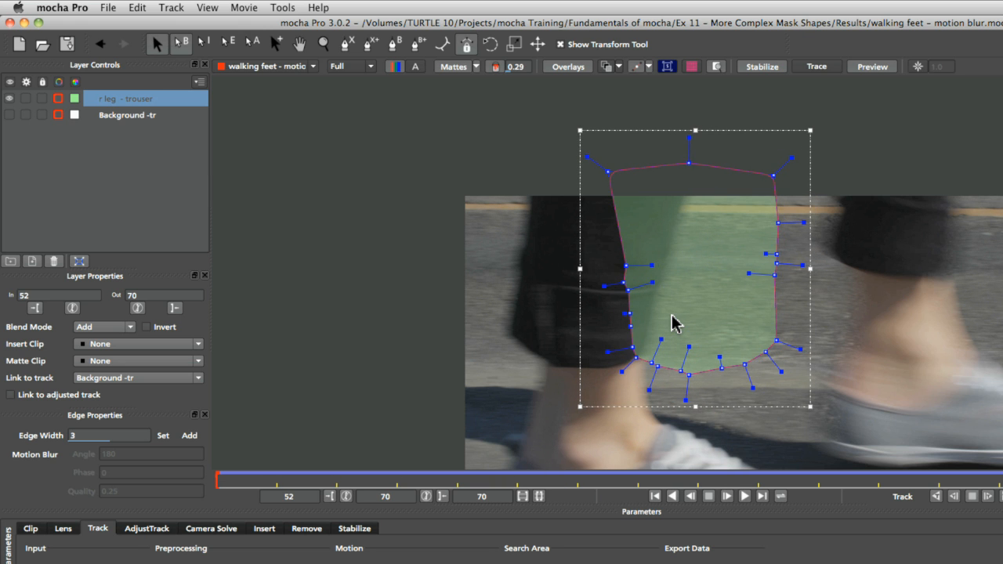
{"action": "key", "text": "super+Left"}
{"action": "key", "text": "super+Left"}
{"action": "key", "text": "super+Left"}
{"action": "key", "text": "super+Left"}
{"action": "key", "text": "super+Left"}
{"action": "key", "text": "super+Left"}
{"action": "key", "text": "super+Left"}
{"action": "key", "text": "super+Left"}
{"action": "key", "text": "super+Left"}
{"action": "key", "text": "super+Left"}
{"action": "key", "text": "super+Left"}
{"action": "key", "text": "super+Left"}
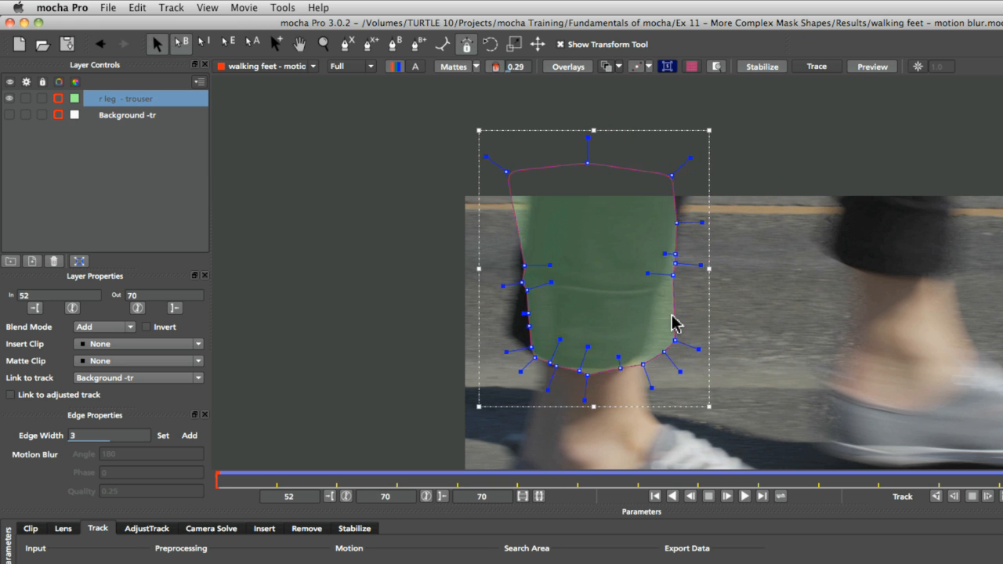
{"action": "key", "text": "super+Up"}
{"action": "key", "text": "super+Up"}
{"action": "key", "text": "super+Up"}
{"action": "key", "text": "super+Up"}
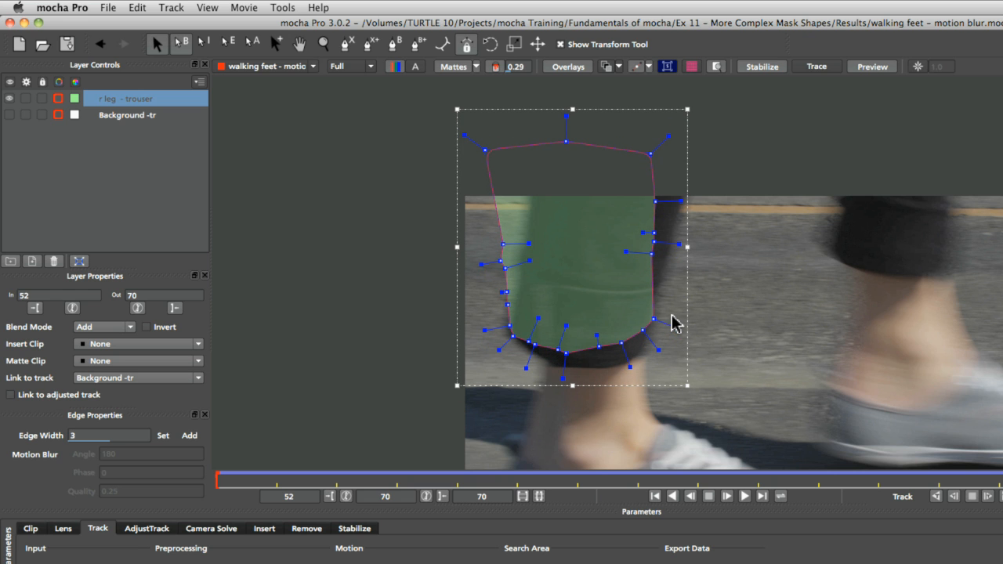
Rotate the mask clockwise at frame 70 to match the leg's tilt and nudge it into place.
{"action": "key", "text": "w"}
{"action": "left_click_drag", "start_coordinate": [514, 337], "coordinate": [461, 408]}
{"action": "key", "text": "s"}
{"action": "key", "text": "Right"}
{"action": "key", "text": "Right"}
{"action": "key", "text": "Right"}
{"action": "key", "text": "Left"}
{"action": "key", "text": "Left"}
{"action": "key", "text": "Left"}
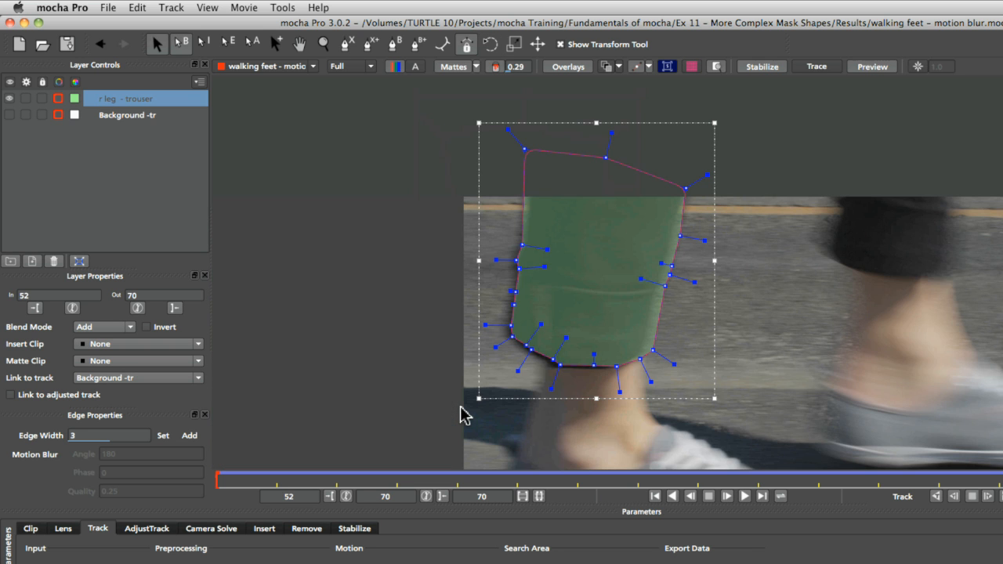
{"action": "key", "text": "Right"}
{"action": "key", "text": "Left"}
{"action": "key", "text": "Left"}
{"action": "key", "text": "Down"}
{"action": "key", "text": "Down"}
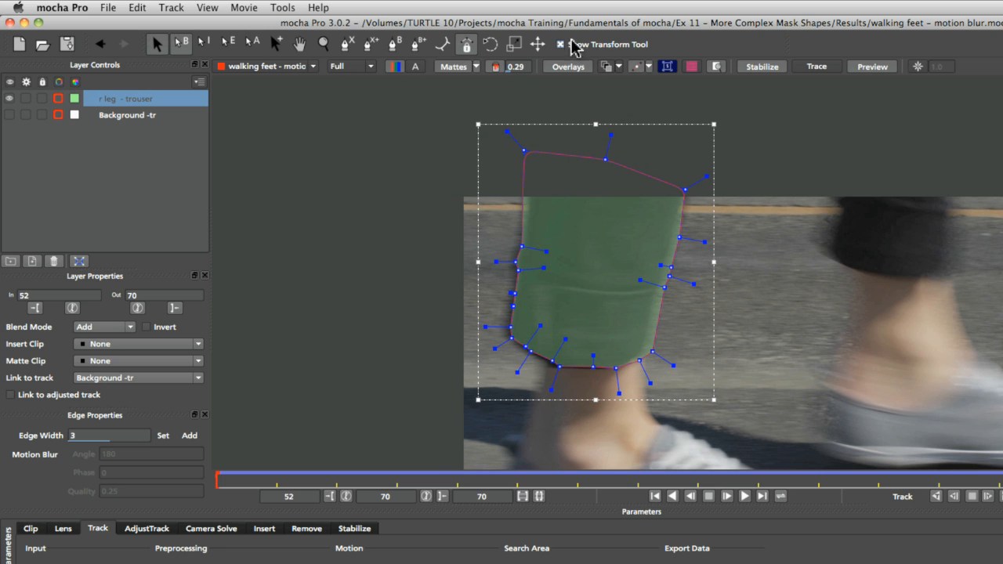
Distort the mask at frame 70, pulling its upper-left and lower-right corners inward and its lower-left corner slightly outward.
{"action": "left_click_drag", "start_coordinate": [476, 123], "coordinate": [488, 124]}
{"action": "left_click_drag", "start_coordinate": [479, 401], "coordinate": [475, 403]}
{"action": "left_click_drag", "start_coordinate": [714, 401], "coordinate": [709, 396]}
{"action": "left_click_drag", "start_coordinate": [479, 402], "coordinate": [476, 400]}
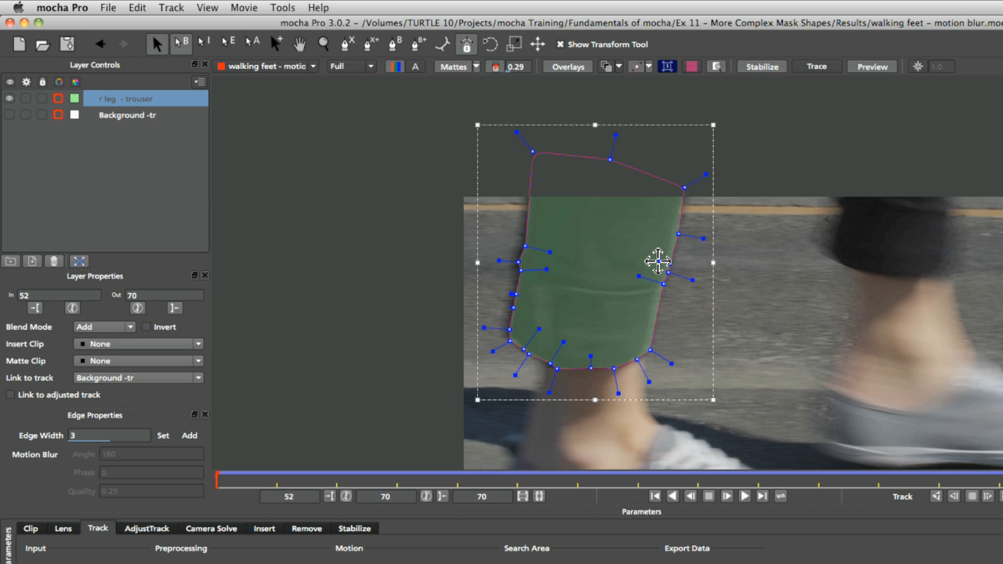
Go back to frame 62 and shift the mask right to cover the trouser leg.
{"action": "key", "text": "Left"}
{"action": "key", "text": "Left"}
{"action": "key", "text": "Left"}
{"action": "key", "text": "Left"}
{"action": "key", "text": "Left"}
{"action": "key", "text": "Left"}
{"action": "key", "text": "Left"}
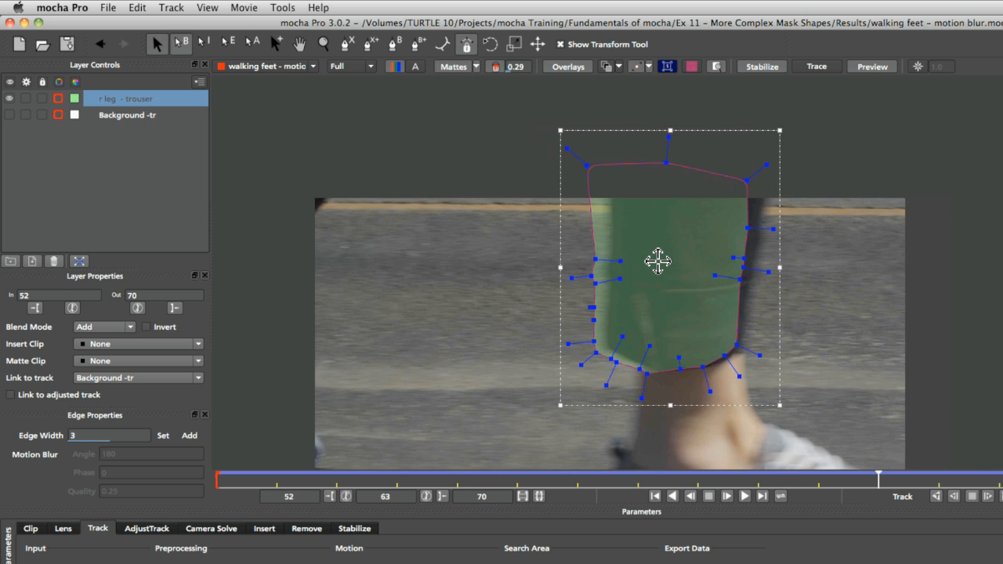
{"action": "key", "text": "Left"}
{"action": "key", "text": "Left"}
{"action": "key", "text": "Left"}
{"action": "key", "text": "Right"}
{"action": "key", "text": "Right"}
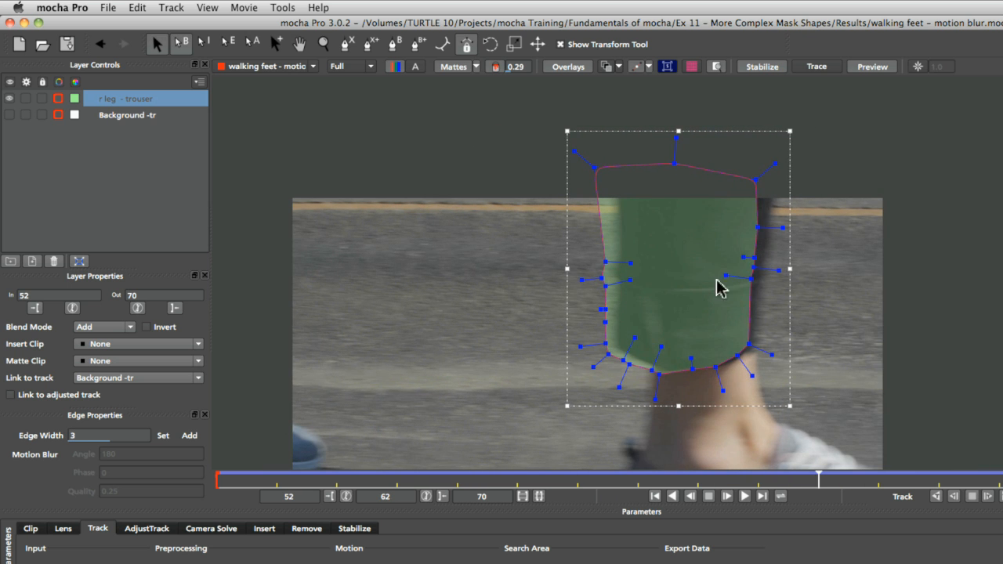
{"action": "key", "text": "Right"}
{"action": "key", "text": "Right"}
{"action": "key", "text": "Right"}
{"action": "key", "text": "Right"}
{"action": "key", "text": "Right"}
{"action": "key", "text": "Right"}
{"action": "key", "text": "Right"}
{"action": "key", "text": "Right"}
{"action": "key", "text": "Right"}
{"action": "key", "text": "Right"}
{"action": "key", "text": "Right"}
{"action": "key", "text": "Right"}
{"action": "key", "text": "Left"}
{"action": "key", "text": "Left"}
{"action": "key", "text": "Up"}
{"action": "key", "text": "Left"}
Distort the mask at frame 62, moving the upper-left corner inward and adjusting both lower corners to fit the trouser edges.
{"action": "left_click_drag", "start_coordinate": [586, 145], "coordinate": [598, 131]}
{"action": "left_click_drag", "start_coordinate": [807, 402], "coordinate": [802, 402]}
{"action": "left_click_drag", "start_coordinate": [585, 402], "coordinate": [582, 404]}
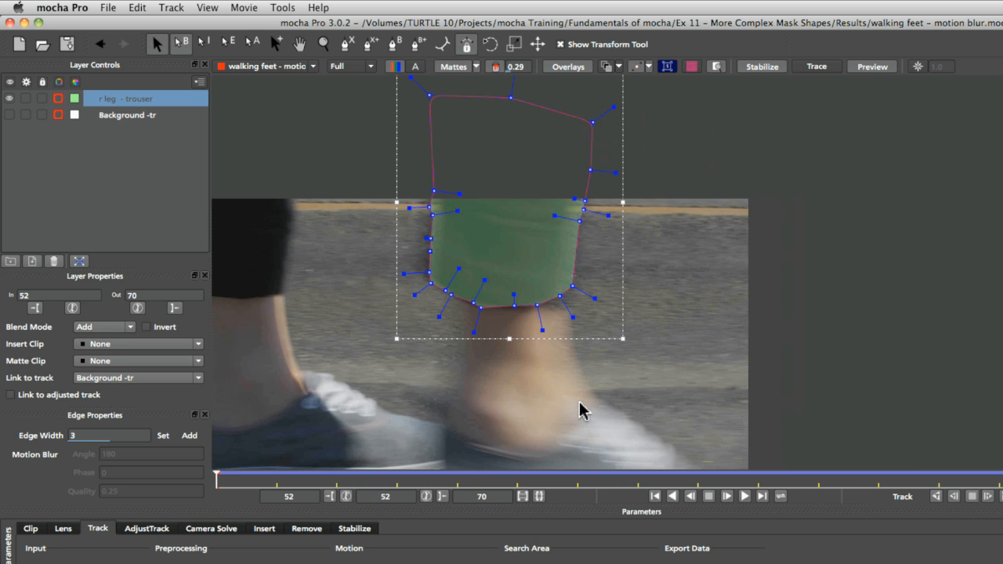
Hide the spline overlay and play the shot from frame 52 to check how the mask follows the leg.
{"action": "left_click", "coordinate": [744, 496]}
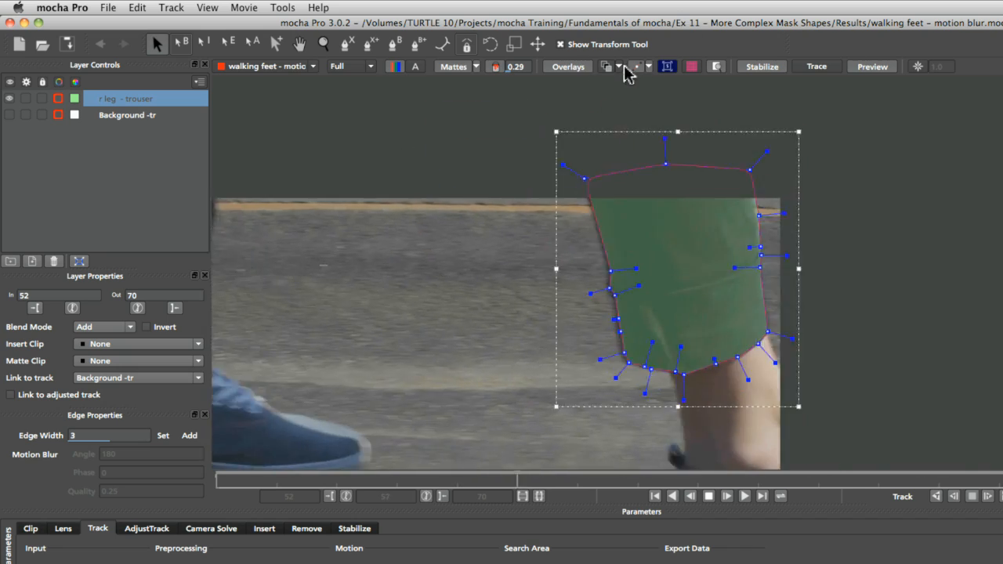
{"action": "left_click", "coordinate": [607, 67]}
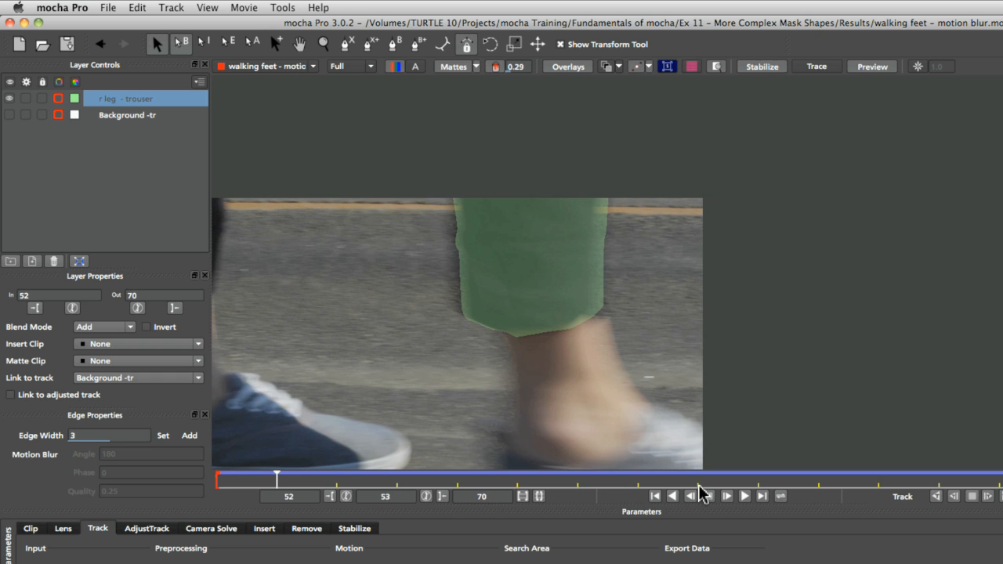
{"action": "left_click", "coordinate": [669, 477]}
{"action": "left_click_drag", "start_coordinate": [649, 486], "coordinate": [276, 478]}
{"action": "key", "text": "Left"}
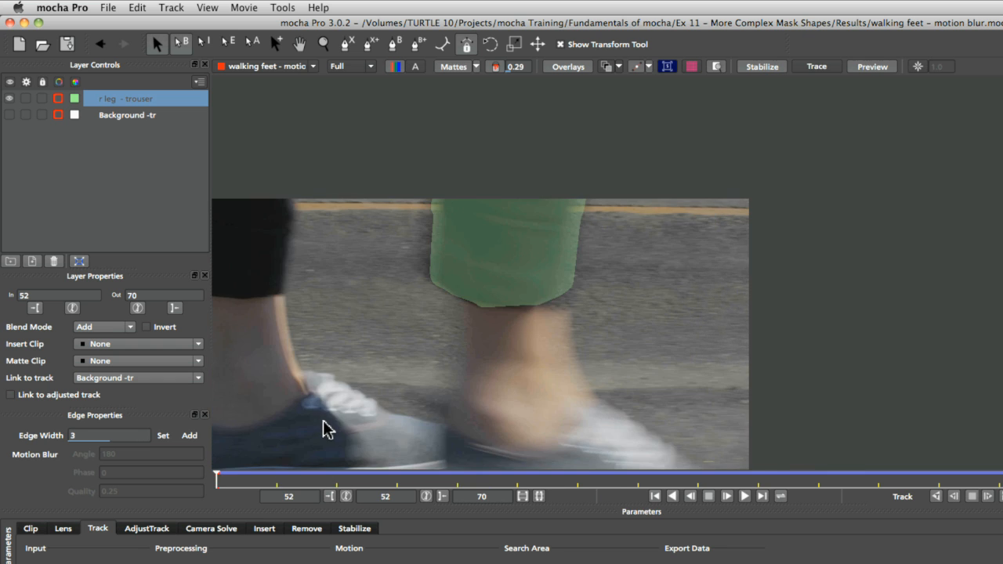
{"action": "key", "text": "space"}
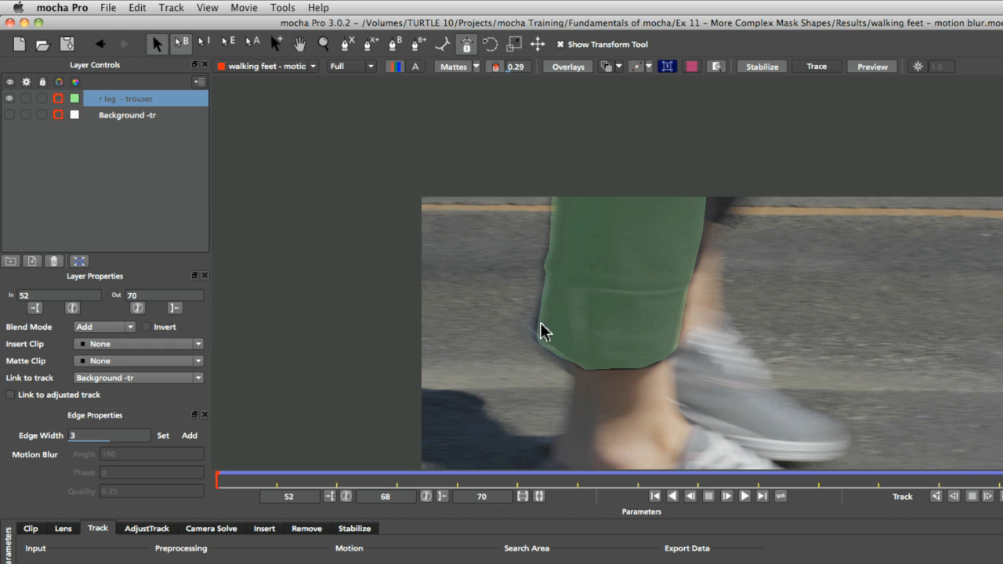
Examine the mask edges up close at frames 68, 62, 60 and 61.
{"action": "key", "text": "z"}
{"action": "left_click_drag", "start_coordinate": [562, 338], "coordinate": [575, 312]}
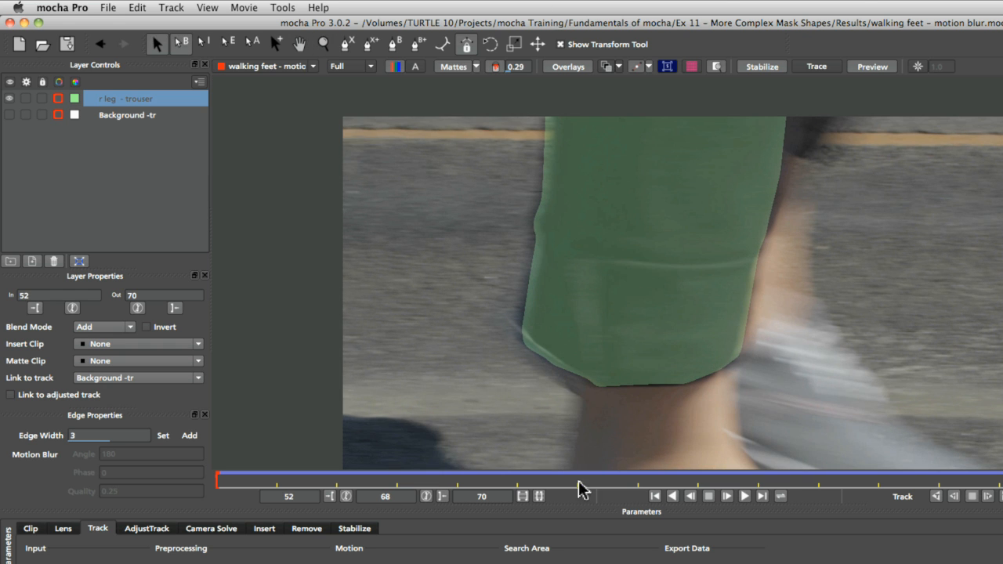
{"action": "left_click", "coordinate": [818, 480]}
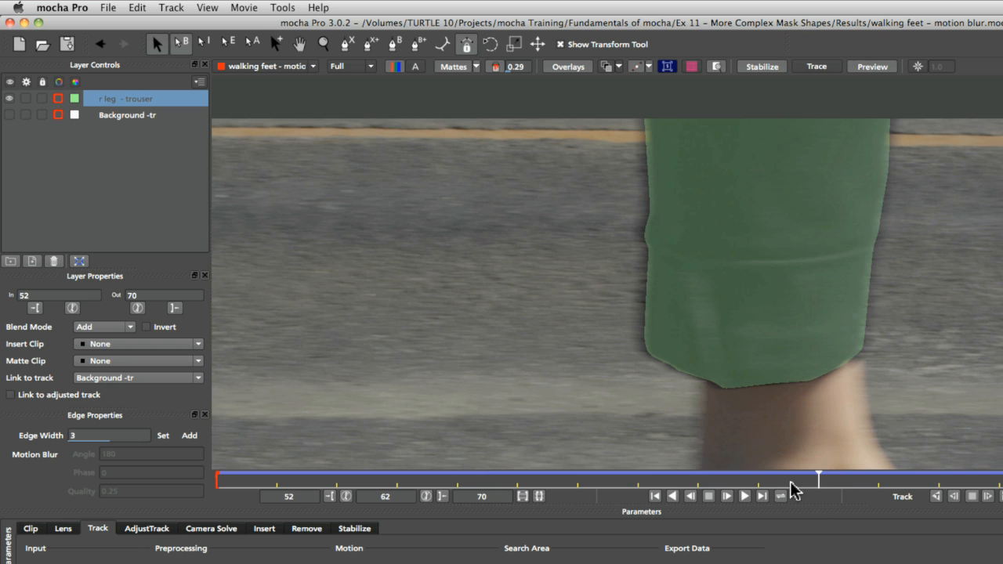
{"action": "left_click", "coordinate": [704, 480]}
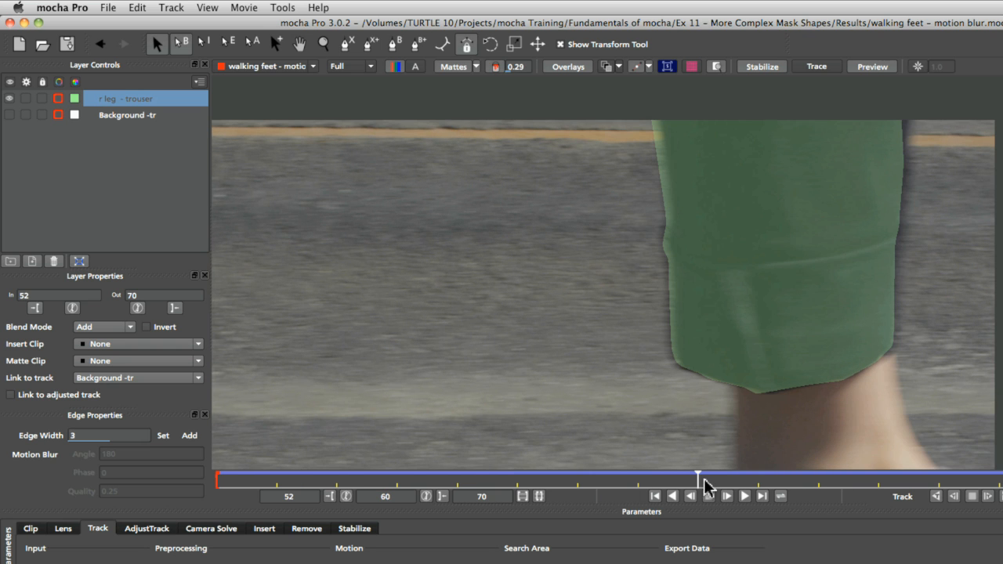
{"action": "left_click", "coordinate": [810, 479]}
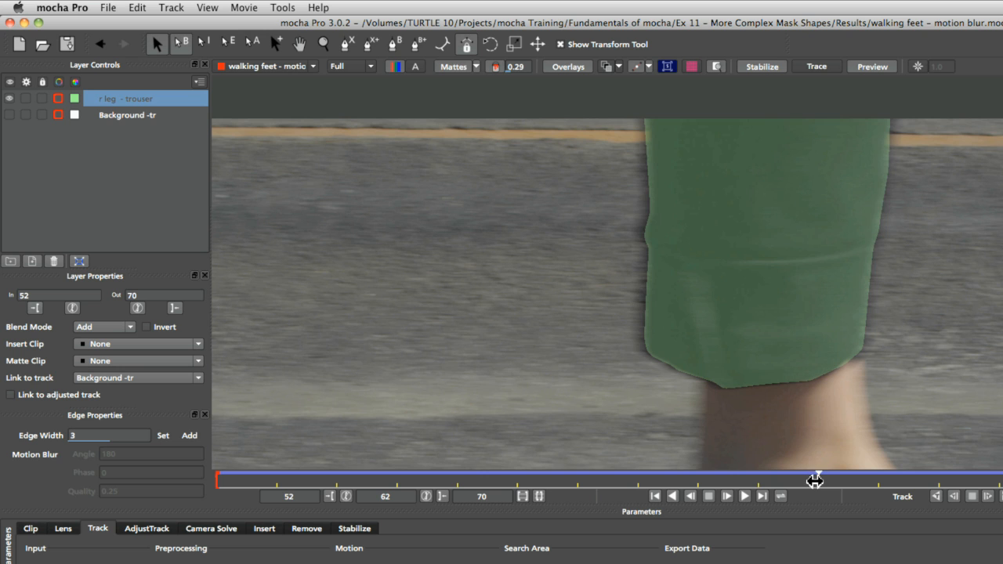
{"action": "left_click_drag", "start_coordinate": [813, 477], "coordinate": [741, 484]}
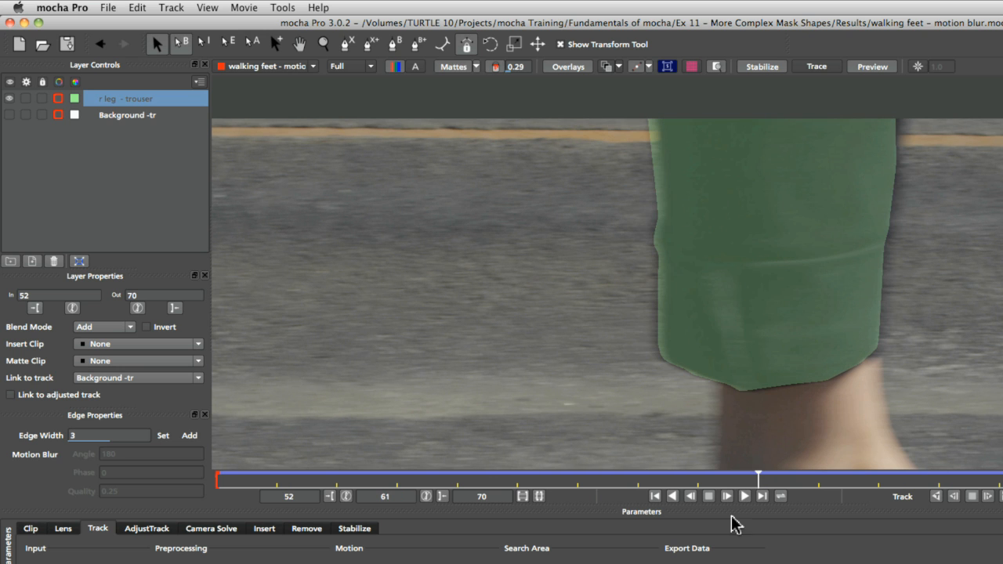
Toggle the mattes display off and on at frame 61 and show the spline overlay again.
{"action": "left_click", "coordinate": [459, 68]}
{"action": "left_click", "coordinate": [454, 71]}
{"action": "left_click", "coordinate": [457, 69]}
{"action": "left_click", "coordinate": [458, 69]}
{"action": "left_click", "coordinate": [605, 69]}
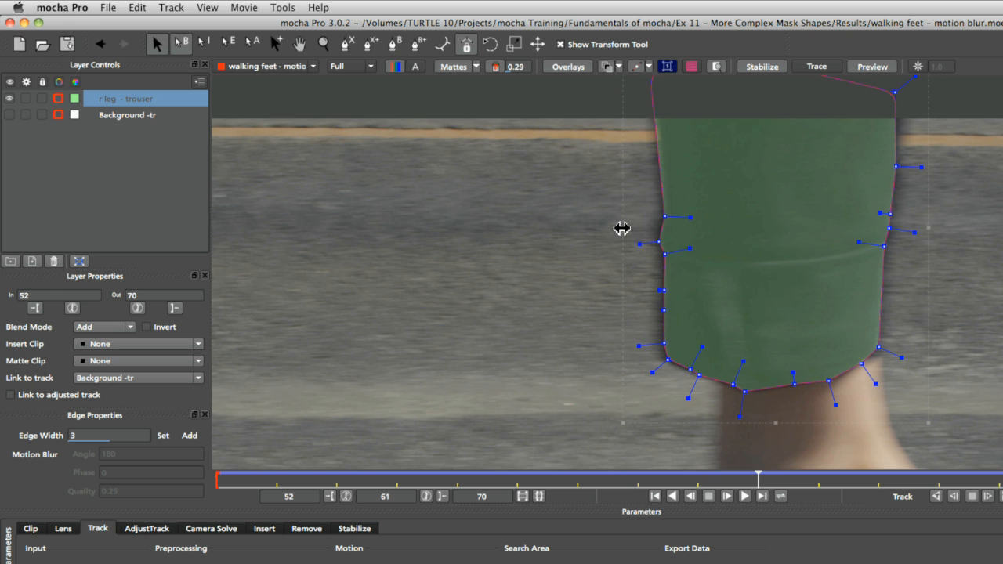
Turn off the matte colour fill to isolate the masked trouser leg and hide the spline overlay.
{"action": "key", "text": "x"}
{"action": "left_click_drag", "start_coordinate": [758, 231], "coordinate": [747, 302]}
{"action": "key", "text": "x"}
{"action": "left_click_drag", "start_coordinate": [711, 391], "coordinate": [710, 273]}
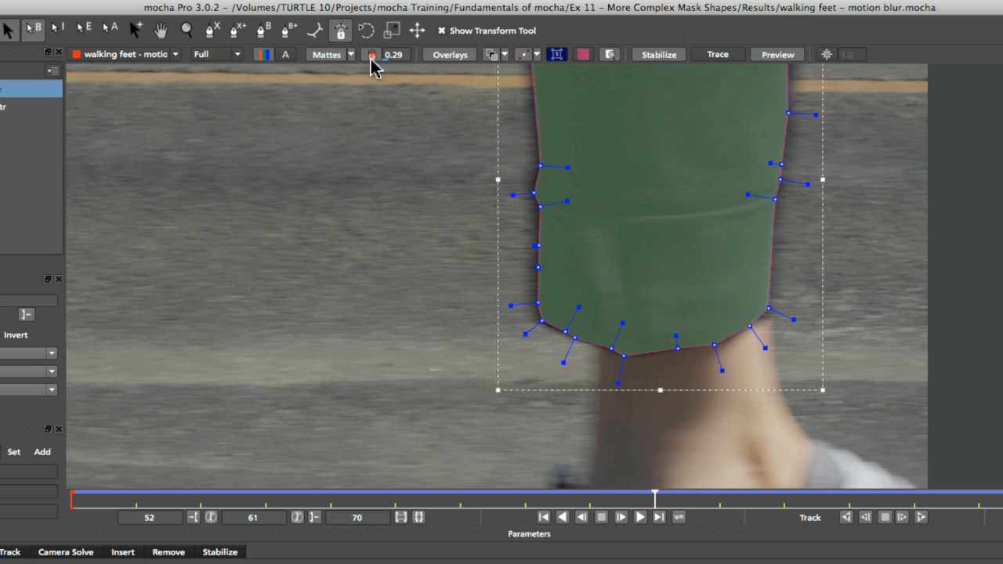
{"action": "left_click", "coordinate": [372, 56]}
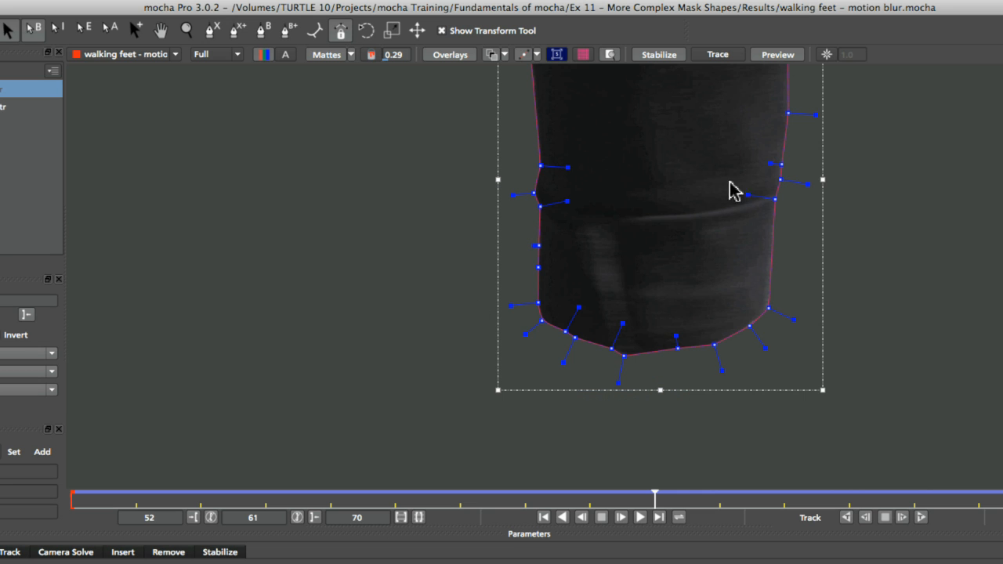
{"action": "left_click", "coordinate": [492, 56]}
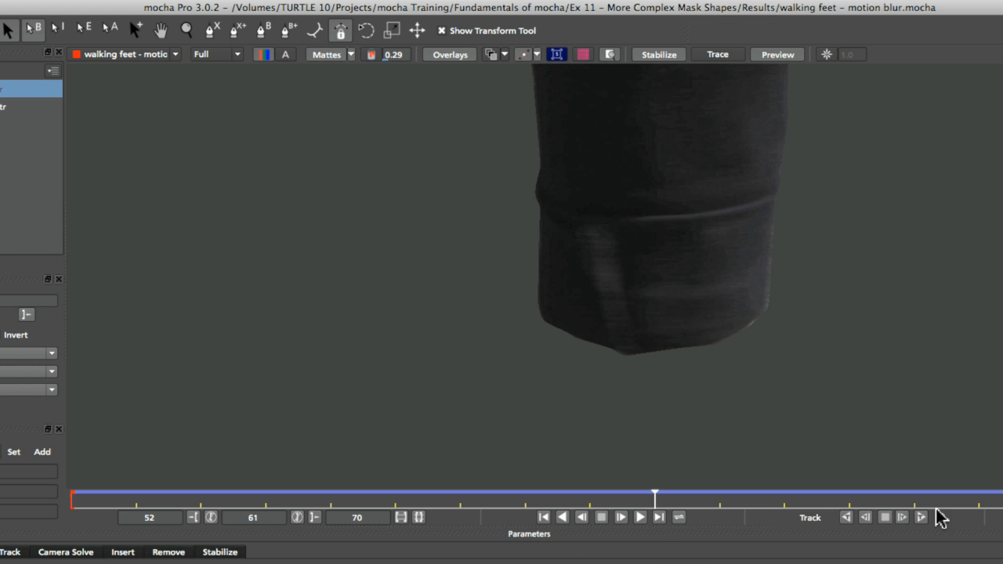
Play the cut-out, examine its edges at frames 66 and 61, and turn the matte colour fill back on.
{"action": "left_click", "coordinate": [637, 518]}
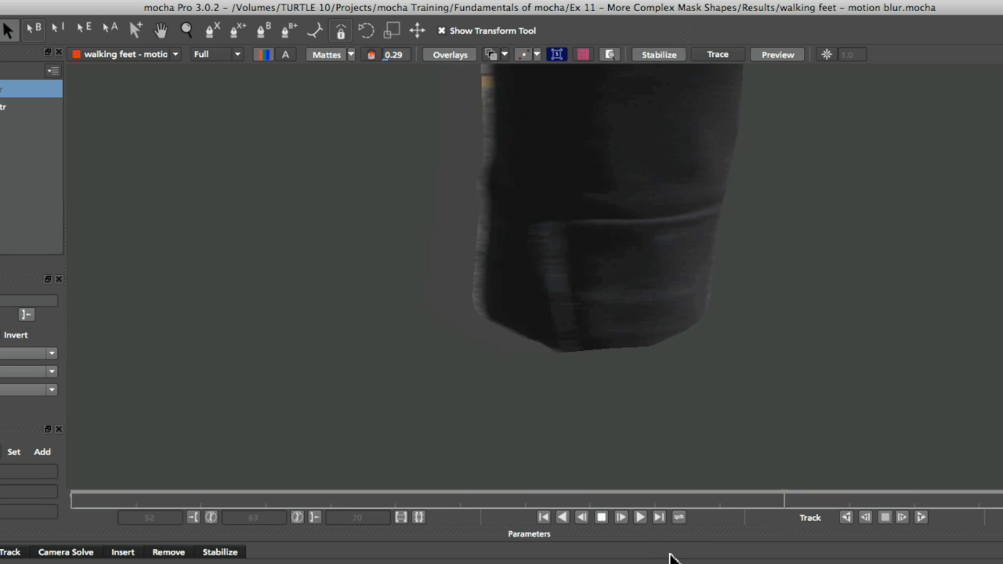
{"action": "left_click", "coordinate": [601, 517]}
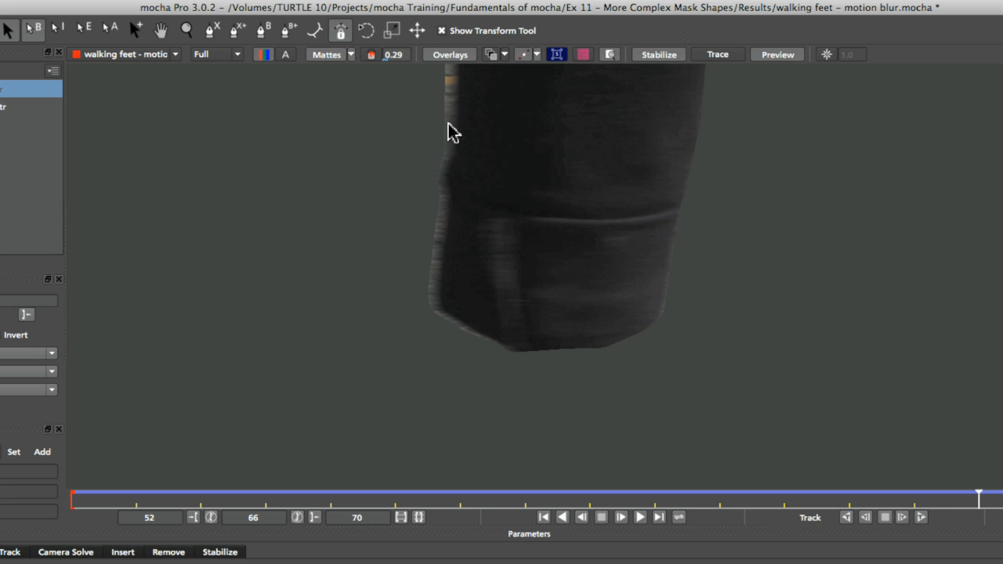
{"action": "key", "text": "x"}
{"action": "mouse_move", "coordinate": [469, 224]}
{"action": "left_mouse_down"}
{"action": "mouse_move", "coordinate": [451, 380]}
{"action": "mouse_move", "coordinate": [459, 219]}
{"action": "left_mouse_up"}
{"action": "key", "text": "x"}
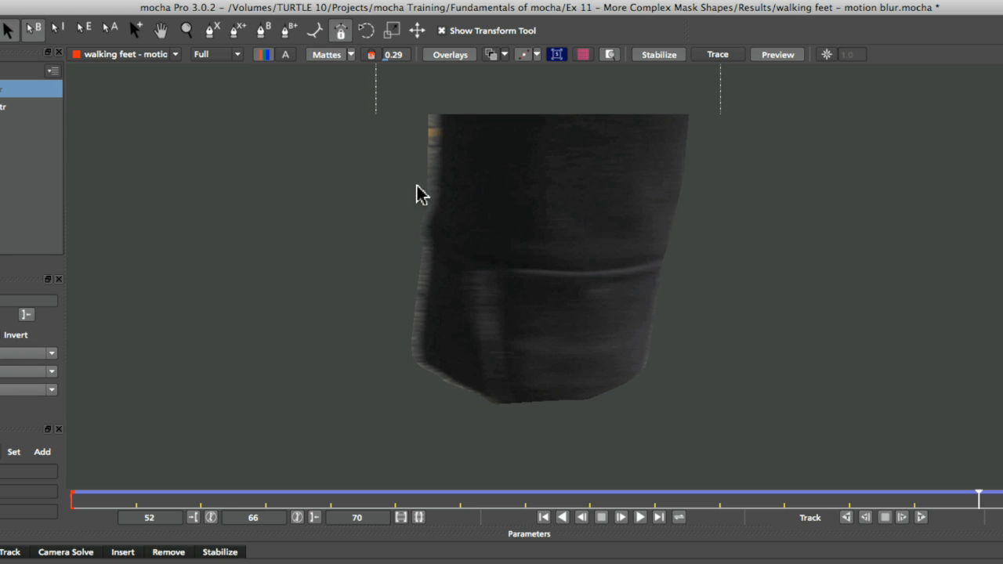
{"action": "left_click", "coordinate": [650, 501]}
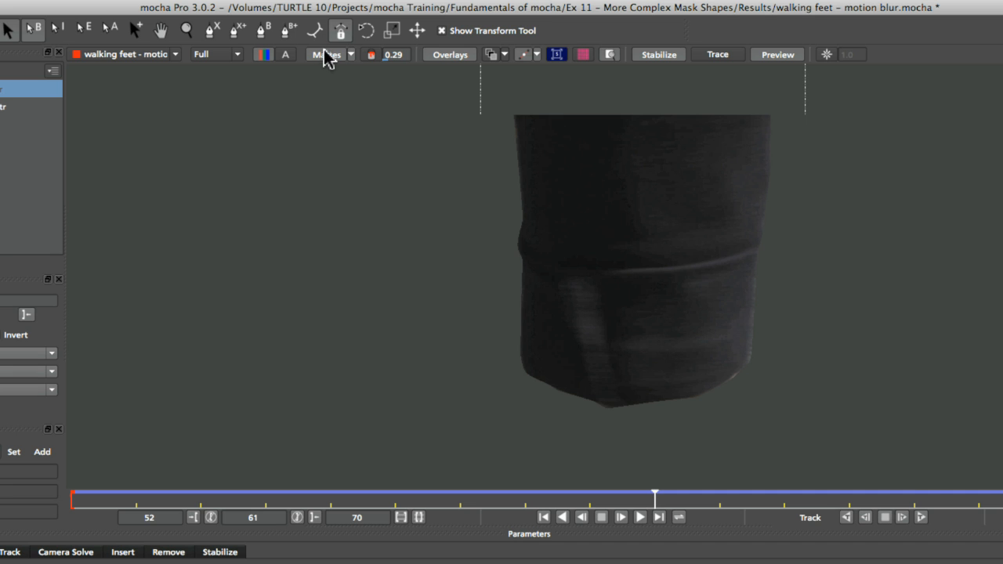
{"action": "left_click", "coordinate": [372, 54]}
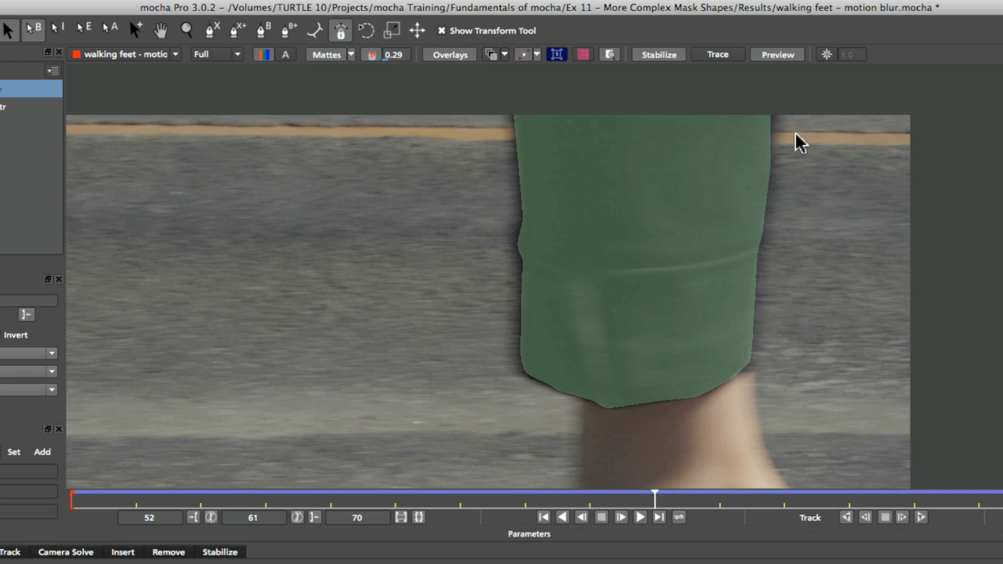
Toggle the matte colour fill off and on to compare the trouser edges, and show the spline overlay again.
{"action": "left_click", "coordinate": [371, 55]}
{"action": "left_click", "coordinate": [371, 55]}
{"action": "left_click", "coordinate": [371, 55]}
{"action": "left_click", "coordinate": [371, 55]}
{"action": "left_click", "coordinate": [490, 55]}
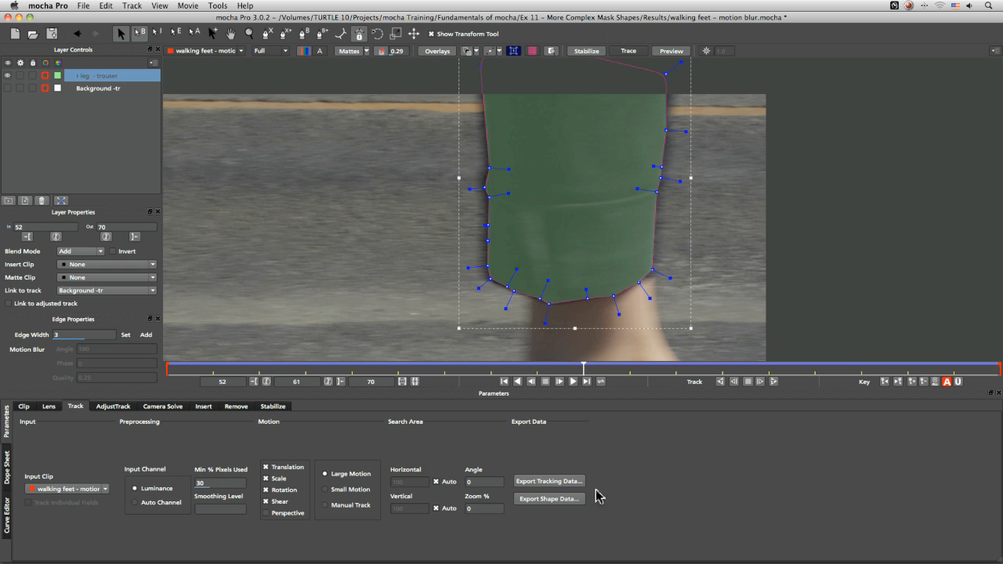
Copy the trouser layer's mocha shape data for AE, switch to After Effects, and paste it as a mocha mask at frame 1.
{"action": "left_click", "coordinate": [558, 502]}
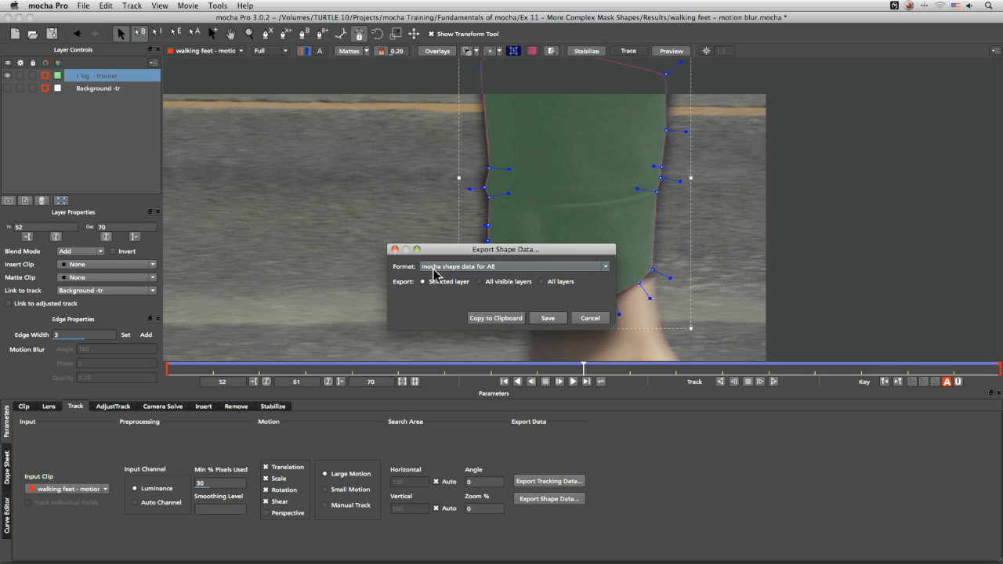
{"action": "left_click", "coordinate": [502, 318]}
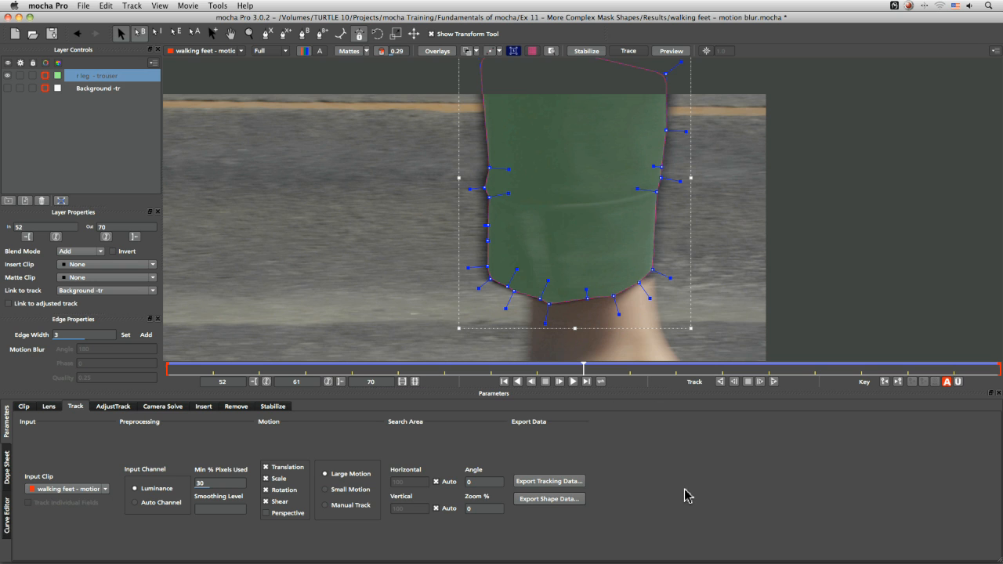
{"action": "key", "text": "super+Tab"}
{"action": "key", "text": "Home"}
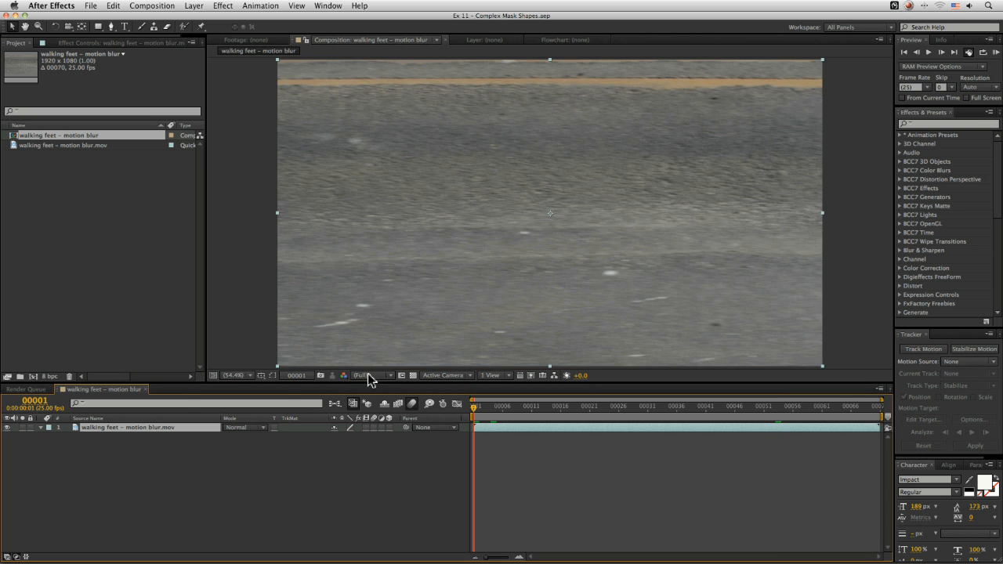
{"action": "left_click", "coordinate": [112, 5]}
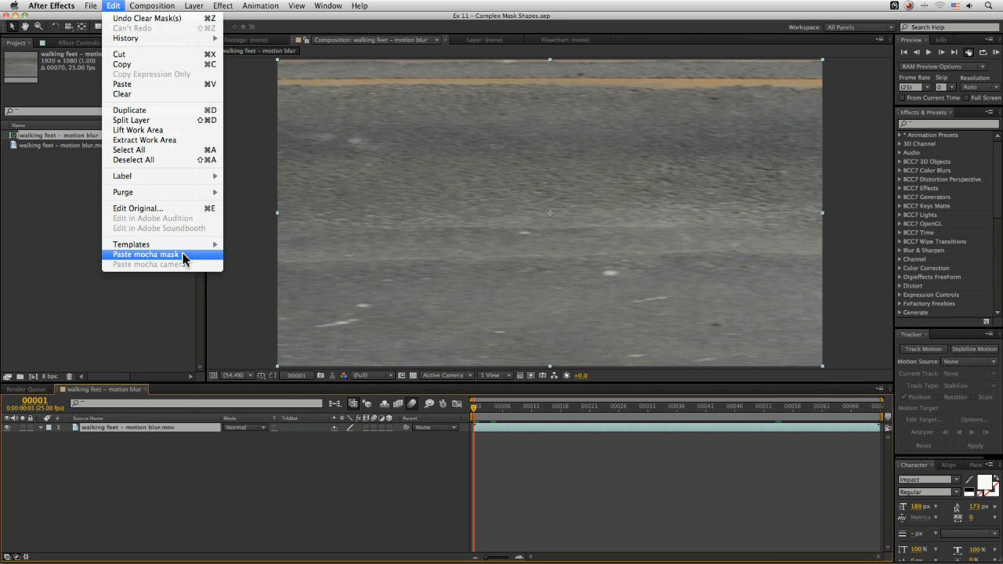
{"action": "left_click", "coordinate": [186, 254]}
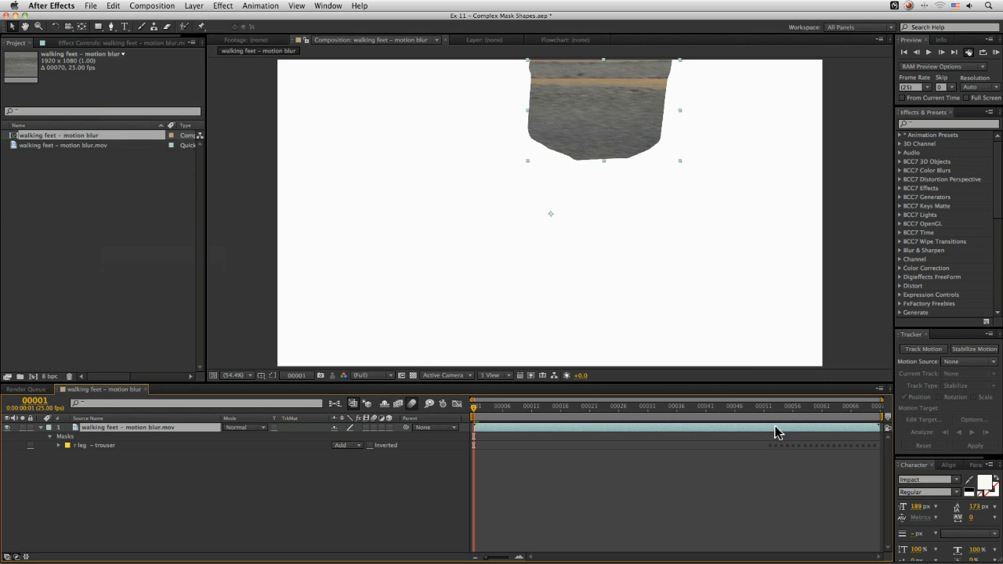
Start the work area at frame 52, preview the masked trouser leg, and go to frame 61.
{"action": "left_click", "coordinate": [770, 407]}
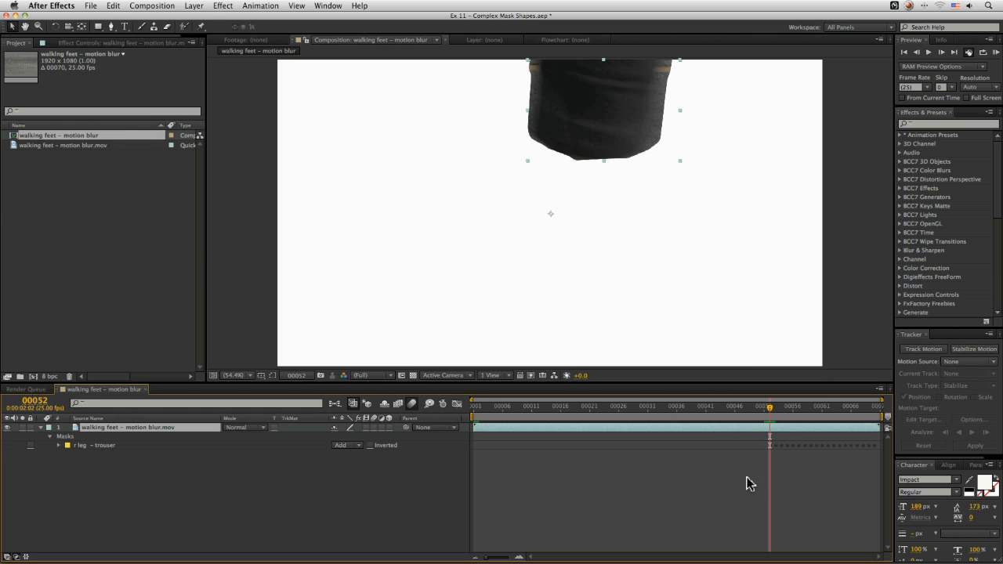
{"action": "key", "text": "space"}
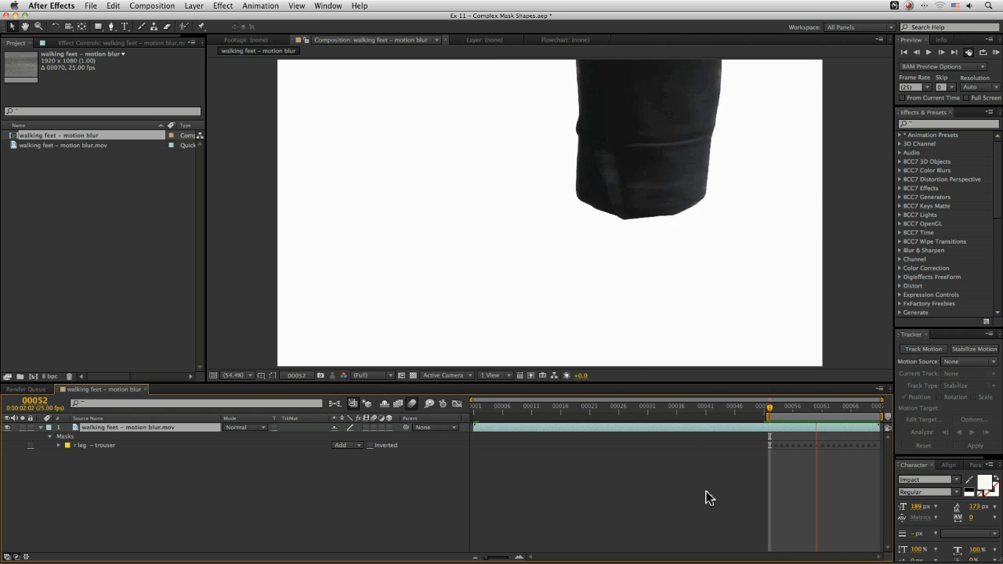
{"action": "mouse_move", "coordinate": [839, 406]}
{"action": "left_mouse_down"}
{"action": "mouse_move", "coordinate": [781, 407]}
{"action": "mouse_move", "coordinate": [842, 416]}
{"action": "mouse_move", "coordinate": [821, 408]}
{"action": "left_mouse_up"}
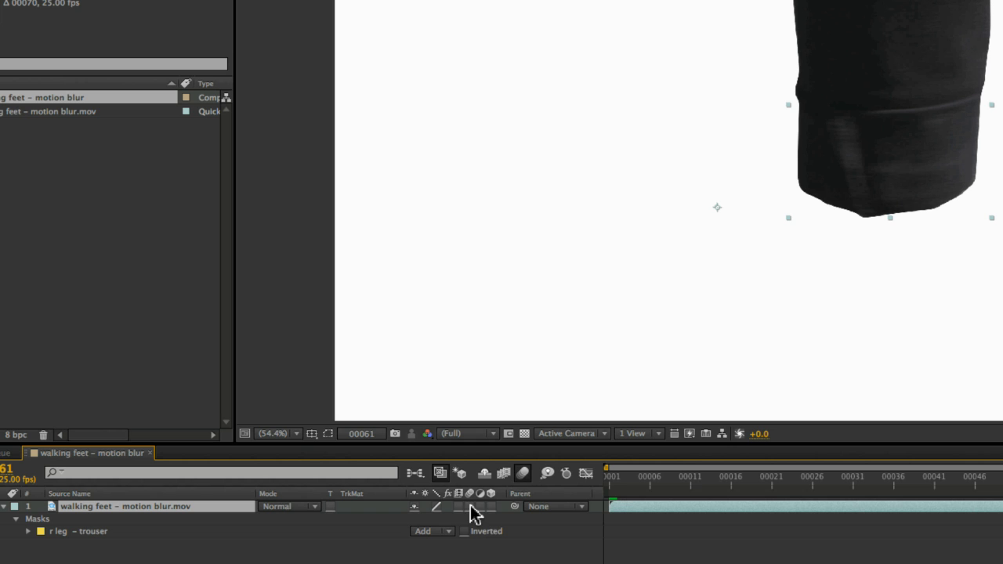
Try motion blur on the whole footage layer at frames 61 and 62, and switch it off again.
{"action": "left_click", "coordinate": [469, 507]}
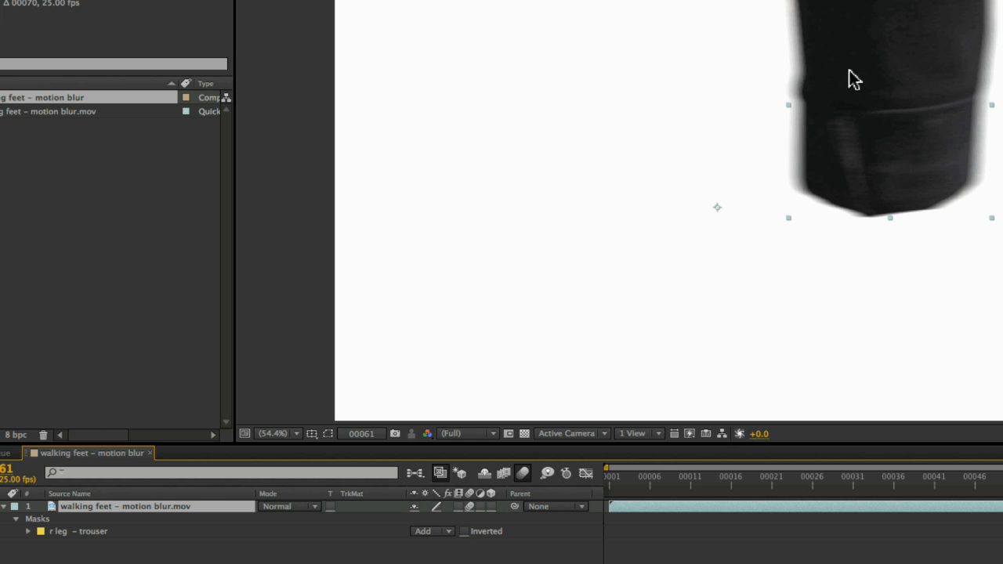
{"action": "key", "text": "Page_Down"}
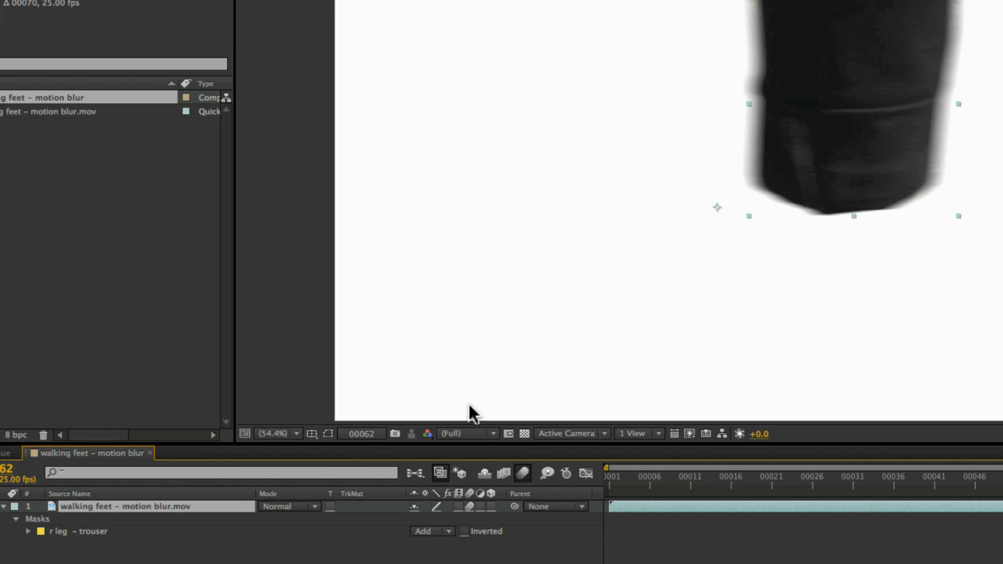
{"action": "left_click", "coordinate": [469, 507]}
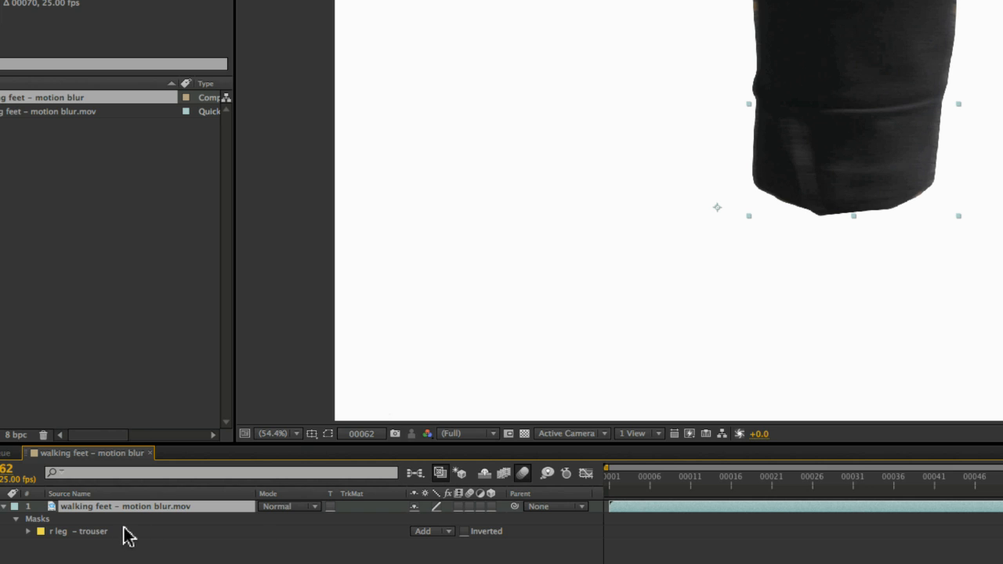
Set the motion blur of the r leg – trouser mask to On, independently of its layer.
{"action": "left_click", "coordinate": [94, 532]}
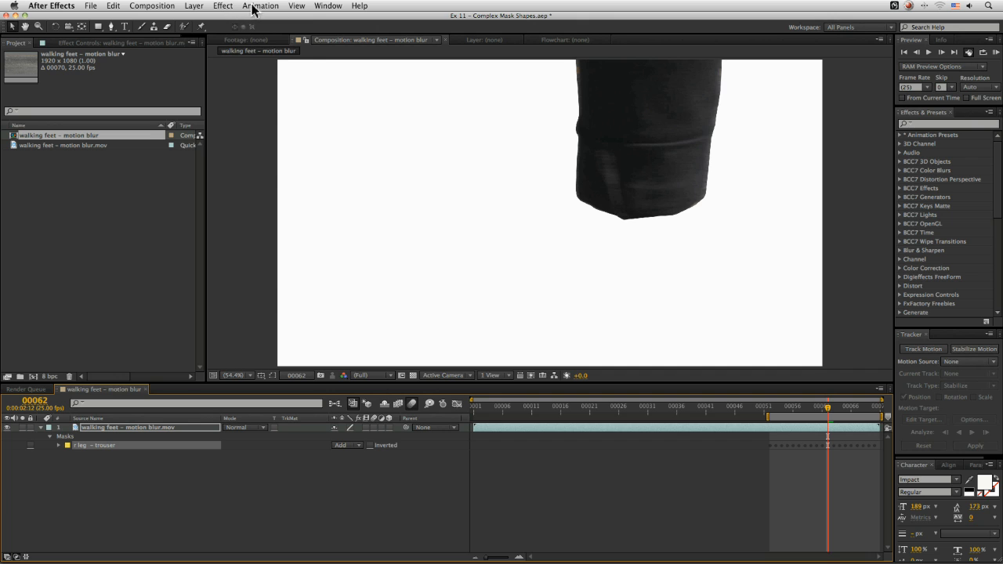
{"action": "left_click", "coordinate": [199, 8]}
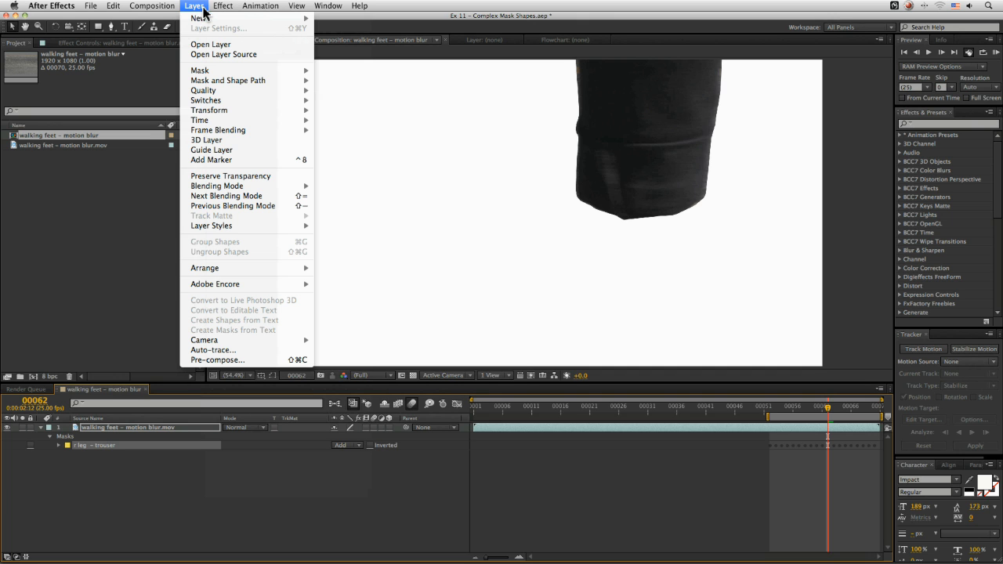
{"action": "mouse_move", "coordinate": [226, 71]}
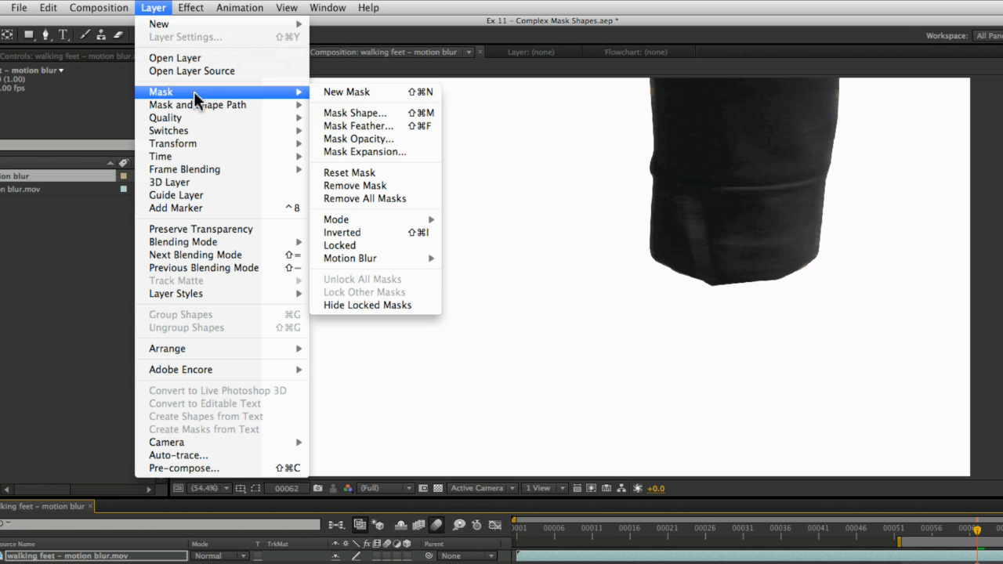
{"action": "mouse_move", "coordinate": [397, 259]}
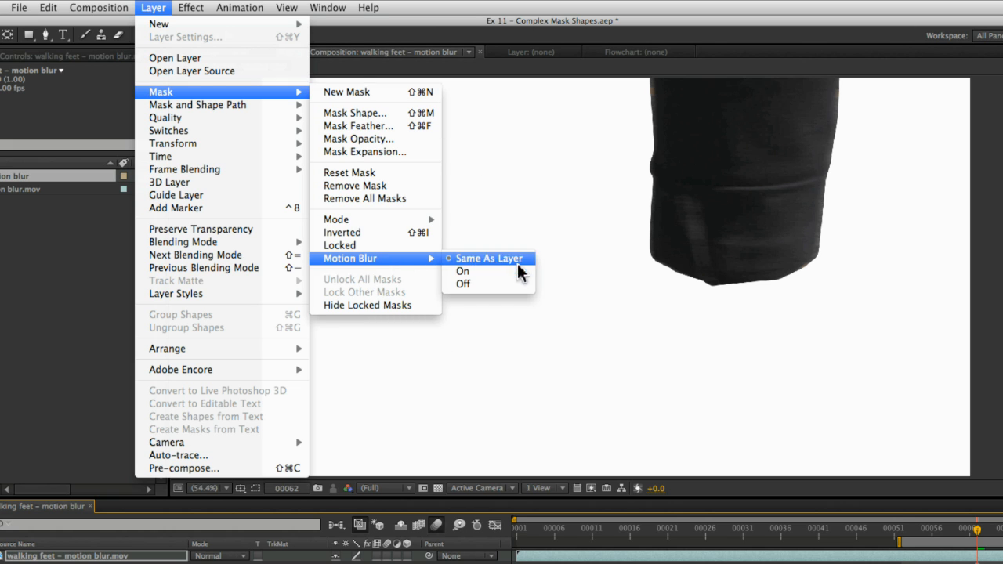
{"action": "left_click", "coordinate": [486, 272]}
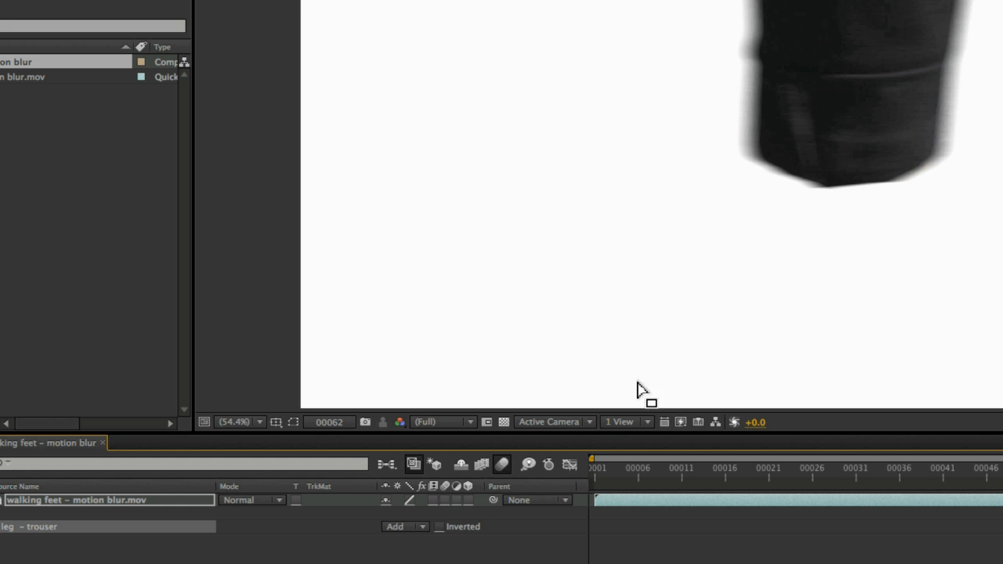
Try a 360° shutter angle with shutter phases of 0° and -360° in the composition's advanced motion blur settings.
{"action": "left_click", "coordinate": [152, 6]}
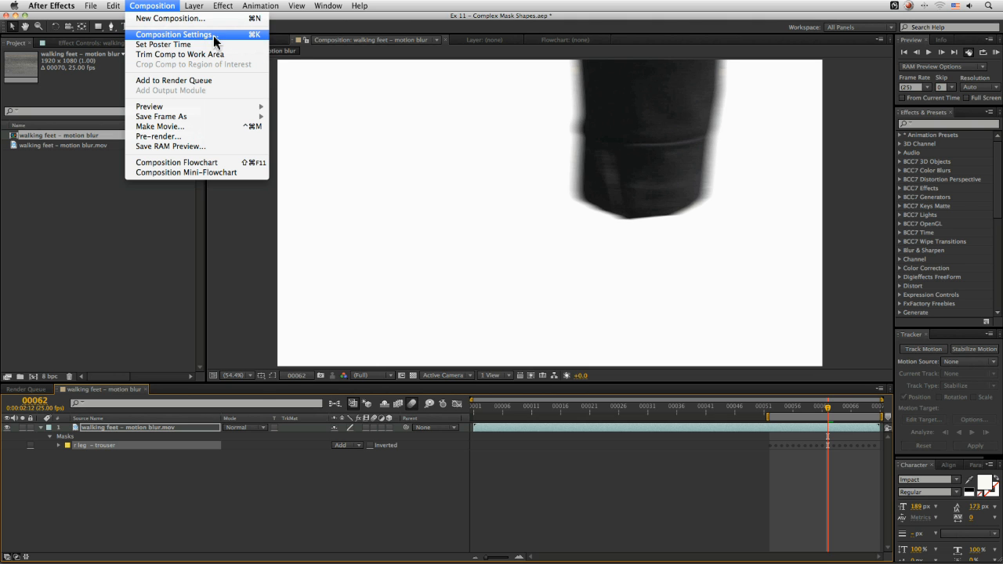
{"action": "left_click", "coordinate": [177, 34]}
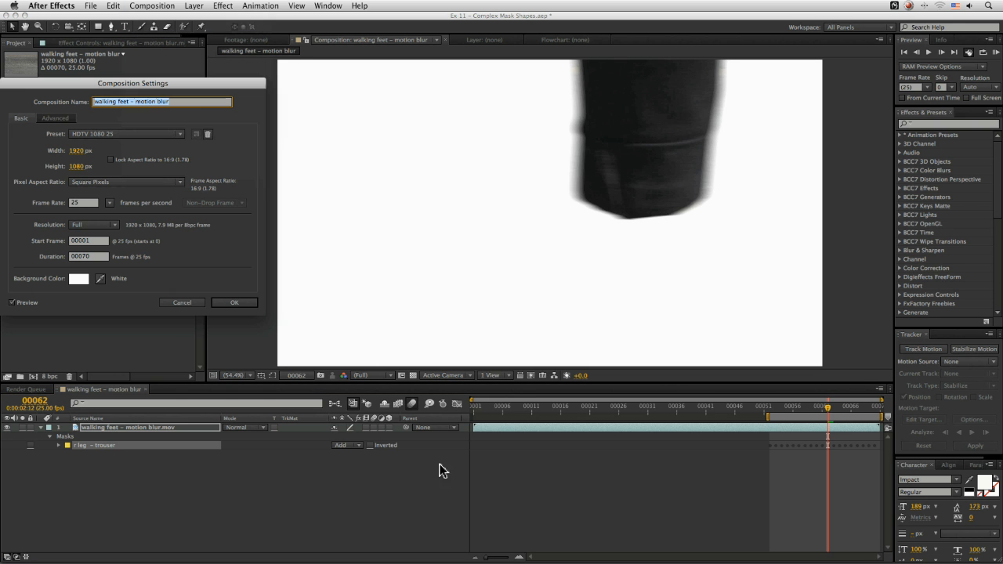
{"action": "left_click", "coordinate": [55, 118]}
{"action": "left_click_drag", "start_coordinate": [138, 87], "coordinate": [380, 135]}
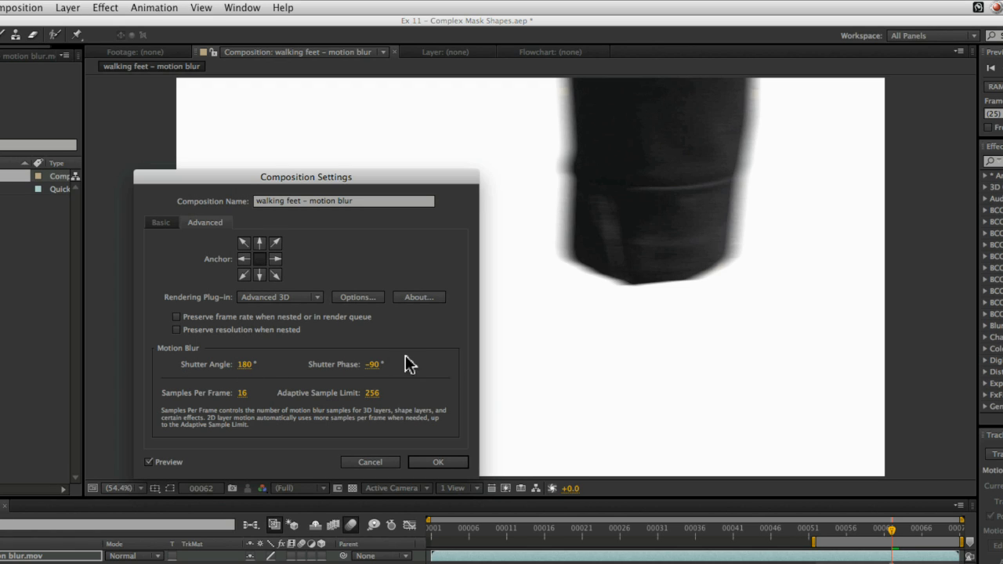
{"action": "left_click", "coordinate": [254, 366]}
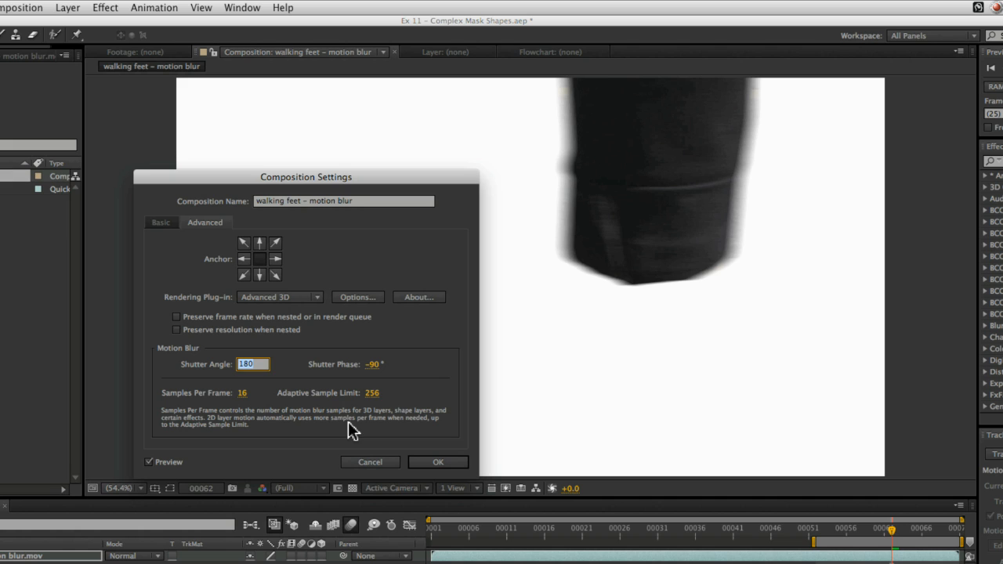
{"action": "key", "text": "Tab"}
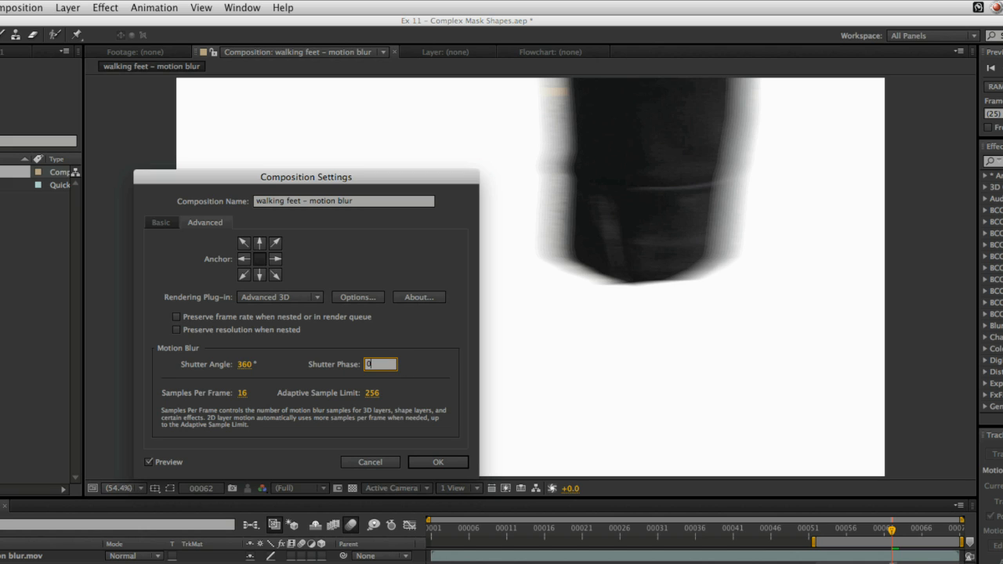
{"action": "key", "text": "Tab"}
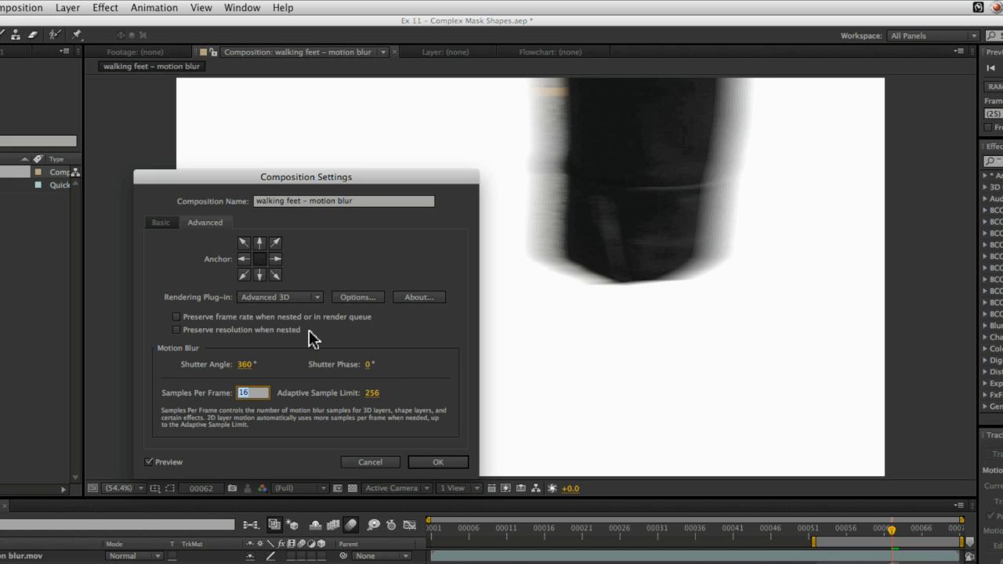
{"action": "left_click_drag", "start_coordinate": [367, 364], "coordinate": [334, 364]}
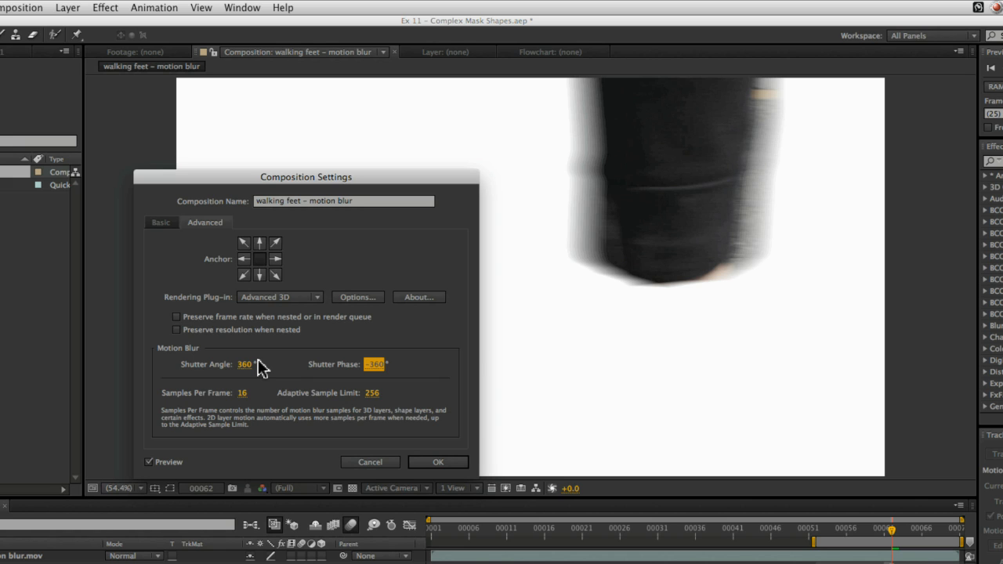
Set the shutter angle back to 180° and the shutter phase to -90°, and accept the composition settings.
{"action": "left_click", "coordinate": [243, 367]}
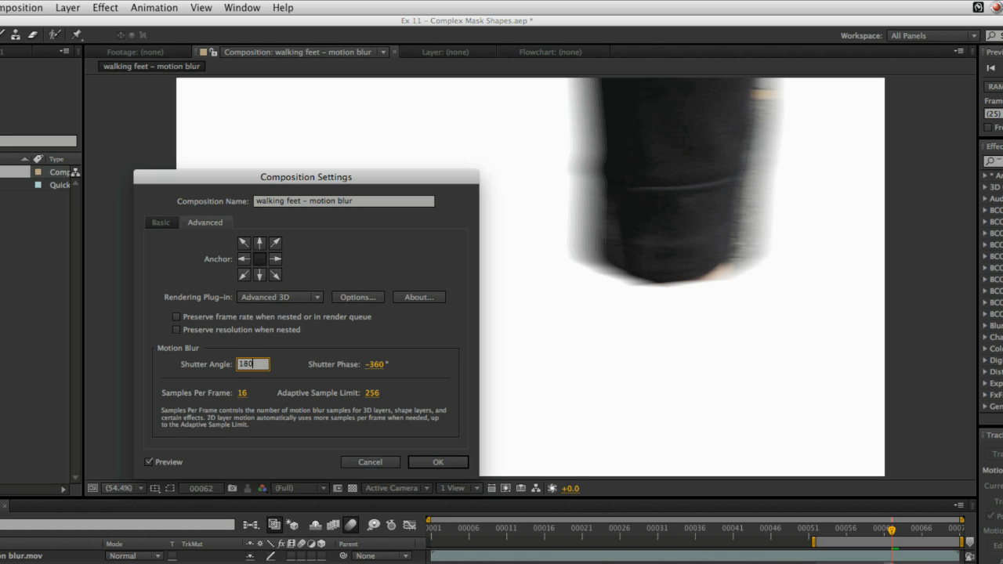
{"action": "type", "text": "180"}
{"action": "key", "text": "Tab"}
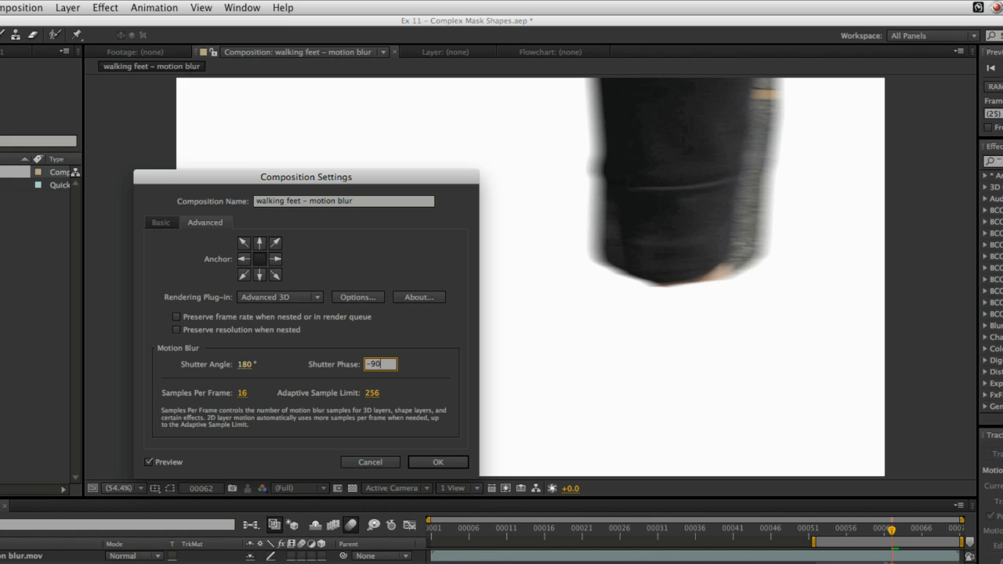
{"action": "key", "text": "Tab"}
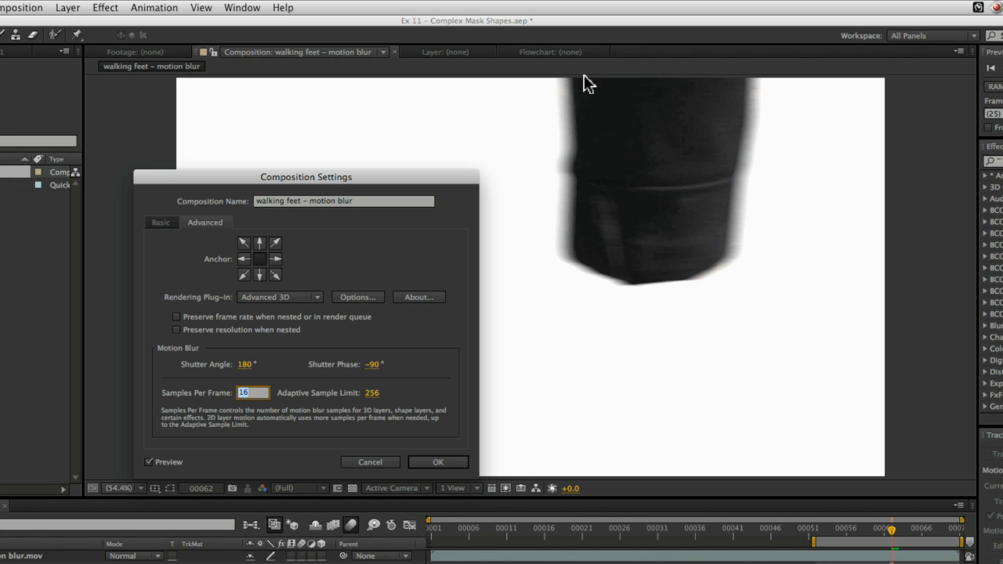
{"action": "key", "text": "Return"}
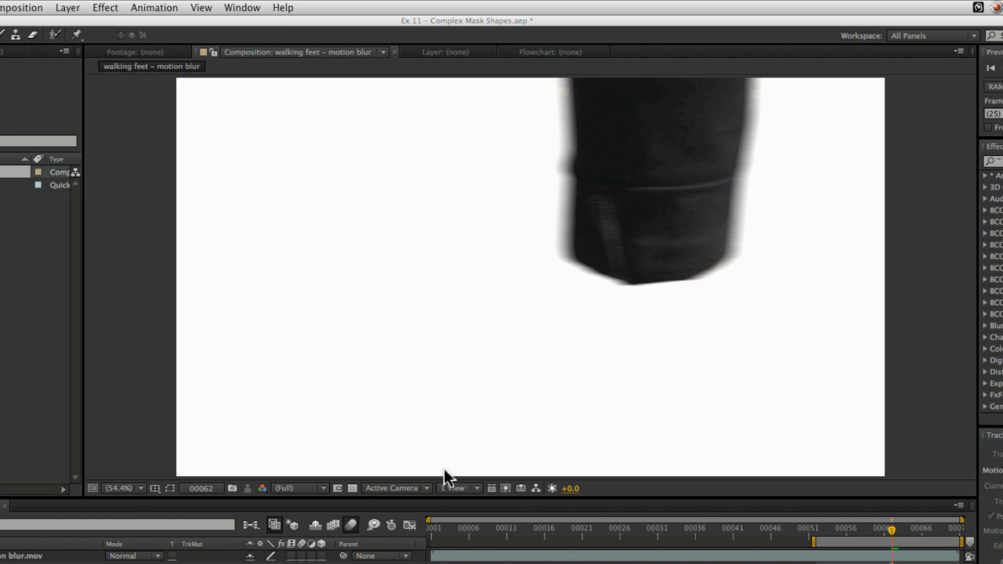
Add a second copy of walking feet – motion blur.mov to the composition beneath the masked layer, and select the masked layer.
{"action": "left_click", "coordinate": [654, 245]}
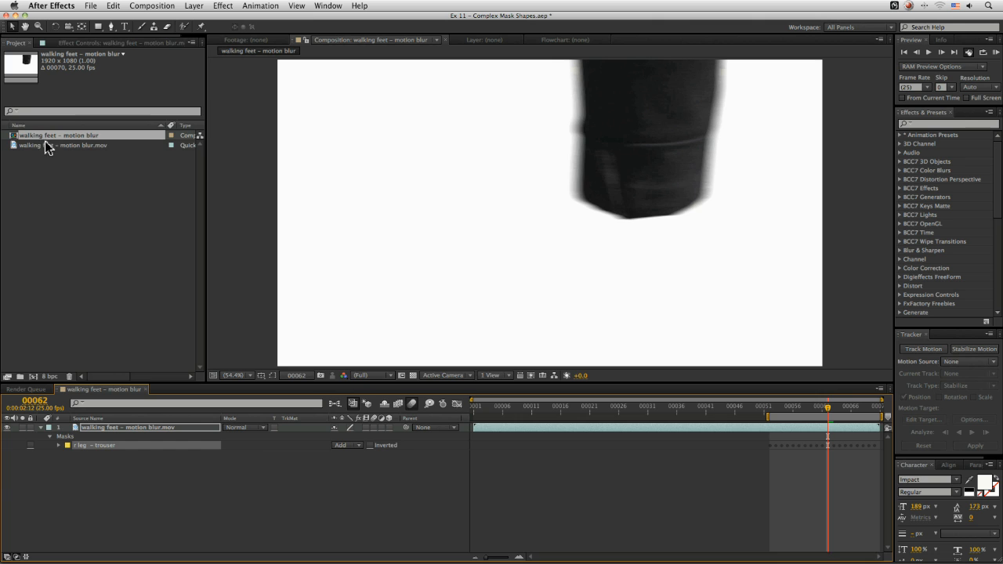
{"action": "left_click", "coordinate": [43, 145]}
{"action": "key", "text": "super+slash"}
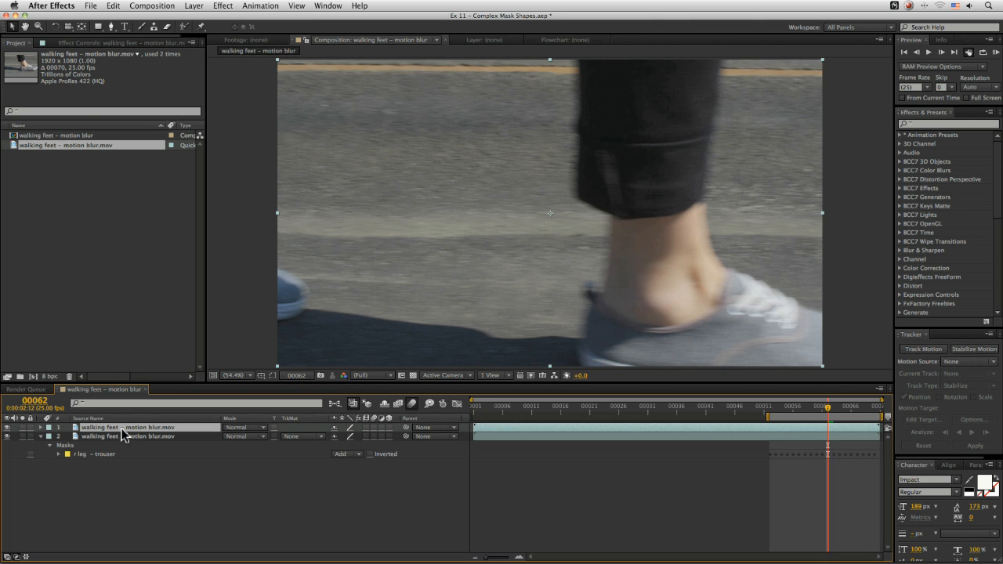
{"action": "left_click_drag", "start_coordinate": [123, 435], "coordinate": [135, 479]}
{"action": "left_click", "coordinate": [137, 429]}
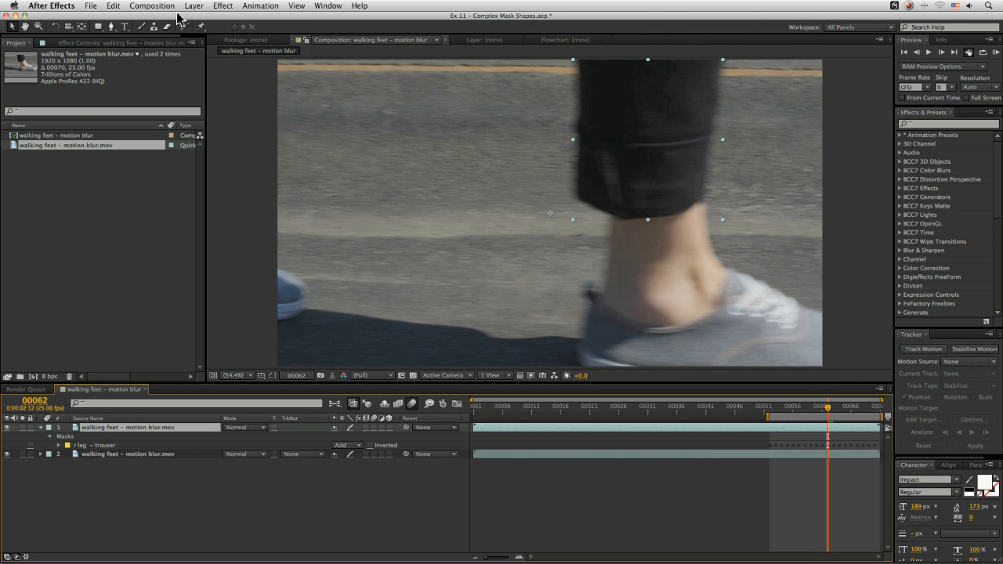
Apply the Curves color correction effect to the masked trouser layer.
{"action": "left_click", "coordinate": [259, 6]}
{"action": "mouse_move", "coordinate": [301, 194]}
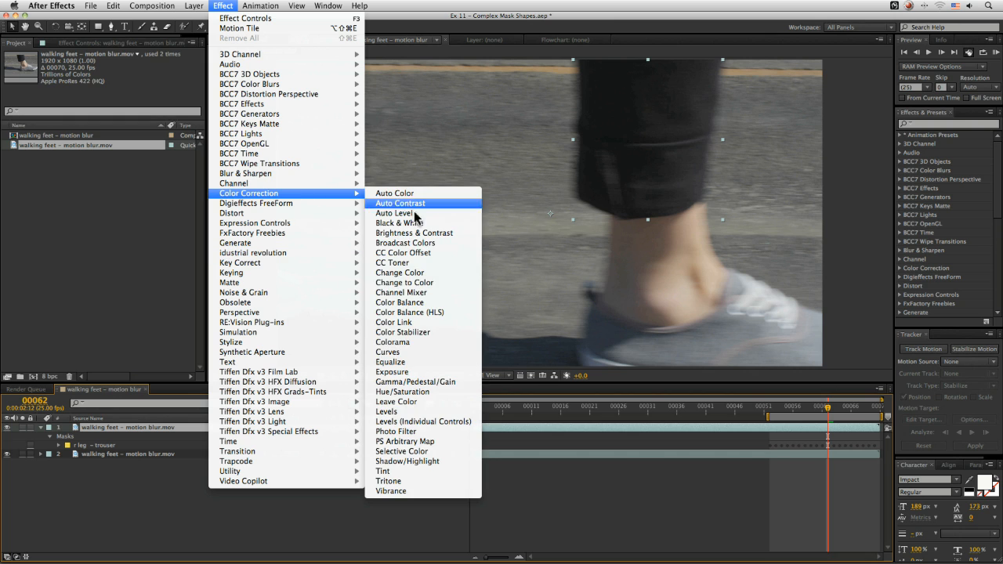
{"action": "left_click", "coordinate": [422, 353]}
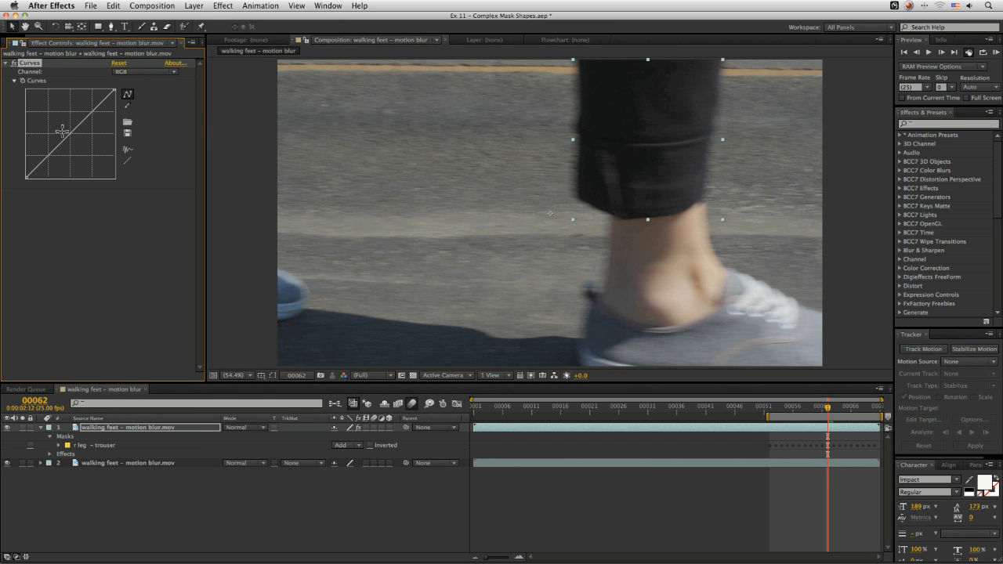
Adjust the Curves colour channels, lowering the blue midtones slightly, to tint the trouser leg dark red, and preview the result.
{"action": "mouse_move", "coordinate": [70, 134]}
{"action": "left_mouse_down"}
{"action": "mouse_move", "coordinate": [69, 124]}
{"action": "mouse_move", "coordinate": [58, 130]}
{"action": "mouse_move", "coordinate": [72, 142]}
{"action": "mouse_move", "coordinate": [80, 128]}
{"action": "left_mouse_up"}
{"action": "left_click", "coordinate": [170, 72]}
{"action": "left_click", "coordinate": [131, 92]}
{"action": "left_click", "coordinate": [137, 72]}
{"action": "left_click", "coordinate": [132, 105]}
{"action": "left_click", "coordinate": [168, 72]}
{"action": "left_click", "coordinate": [134, 121]}
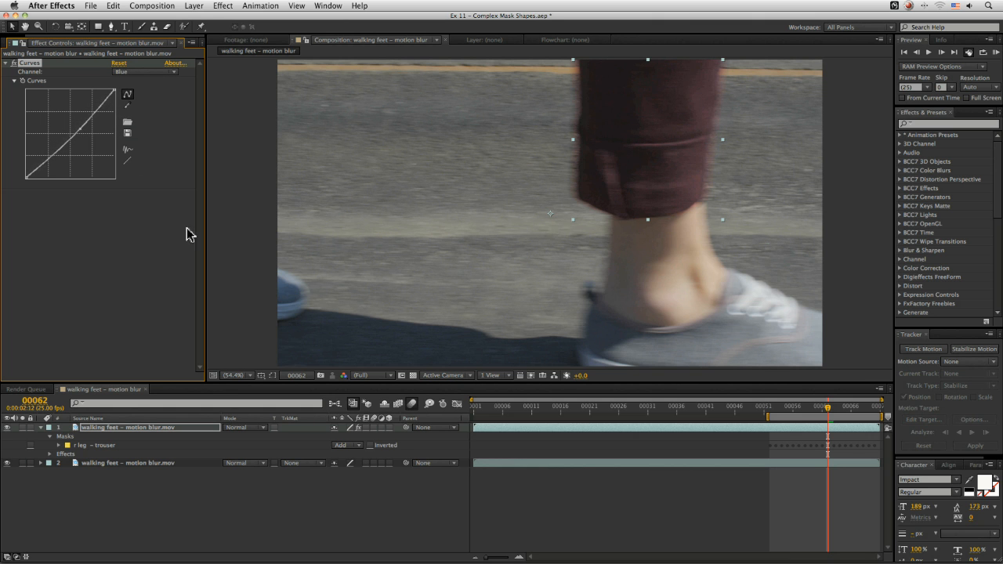
{"action": "key", "text": "space"}
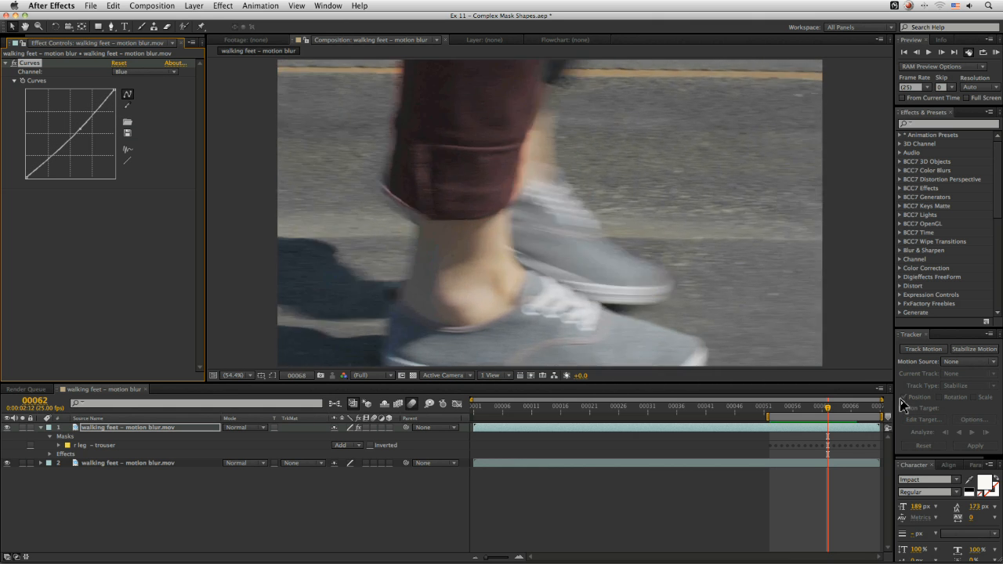
Step through the masked frames up to frame 70 to examine the edges of the red trouser against the original footage.
{"action": "key", "text": "space"}
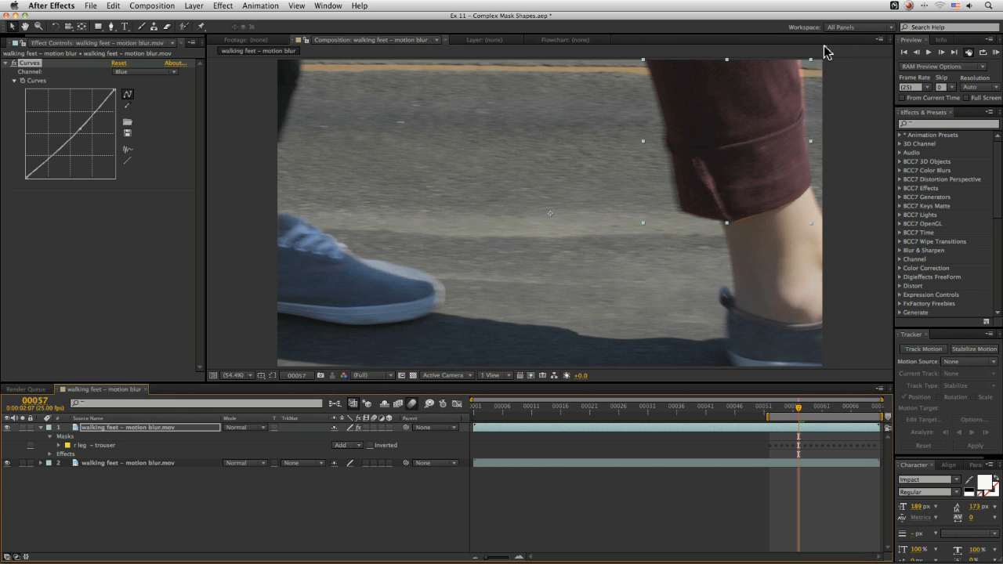
{"action": "left_click_drag", "start_coordinate": [809, 413], "coordinate": [879, 408]}
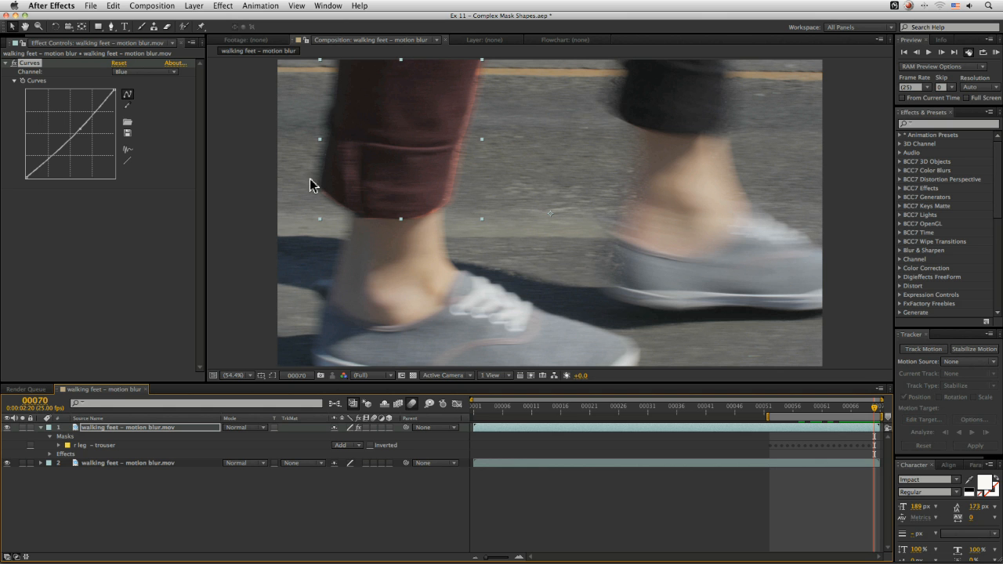
{"action": "key", "text": "Page_Up"}
{"action": "key", "text": "Page_Up"}
{"action": "key", "text": "Page_Up"}
{"action": "key", "text": "Page_Up"}
{"action": "key", "text": "Page_Up"}
{"action": "key", "text": "Page_Up"}
{"action": "key", "text": "Page_Up"}
{"action": "key", "text": "Page_Up"}
{"action": "key", "text": "Page_Up"}
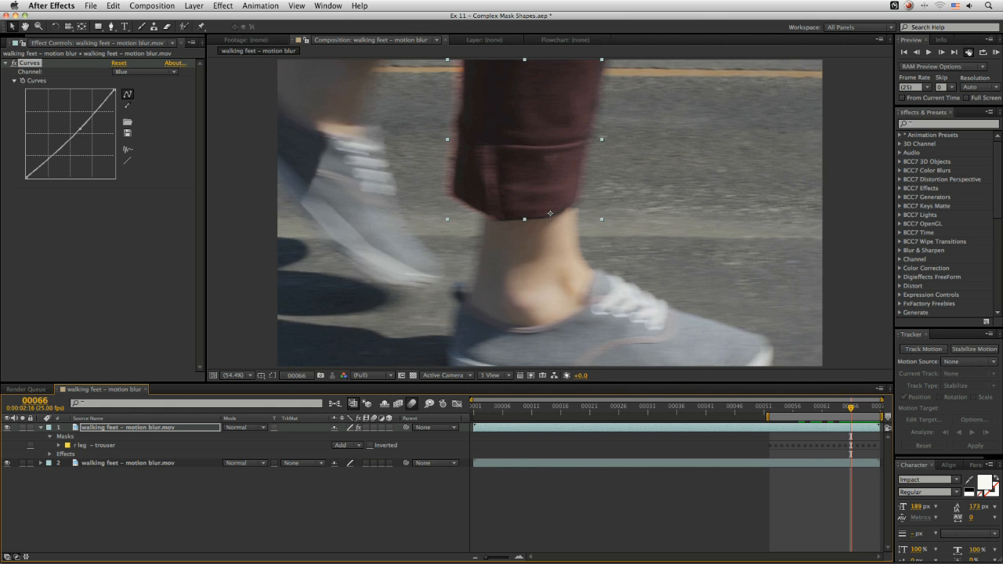
{"action": "key", "text": "Page_Down"}
{"action": "key", "text": "Page_Down"}
{"action": "key", "text": "Page_Down"}
{"action": "key", "text": "Page_Down"}
{"action": "key", "text": "Page_Down"}
{"action": "key", "text": "Page_Down"}
{"action": "key", "text": "Page_Down"}
{"action": "key", "text": "Page_Down"}
{"action": "key", "text": "Page_Down"}
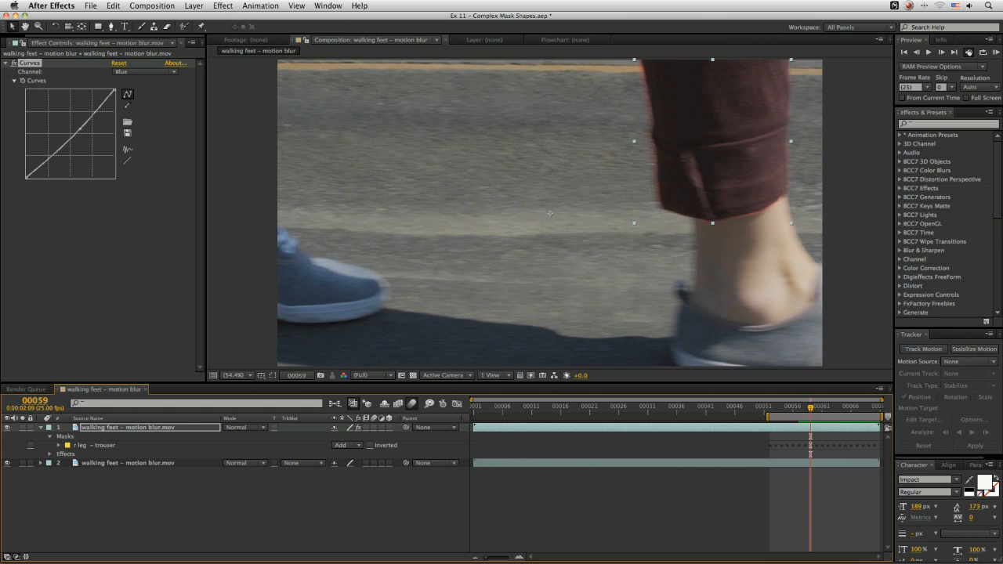
{"action": "key", "text": "Page_Down"}
{"action": "key", "text": "Page_Down"}
{"action": "key", "text": "Page_Down"}
{"action": "key", "text": "Page_Down"}
{"action": "key", "text": "Page_Down"}
{"action": "key", "text": "Page_Down"}
Run a RAM preview of the work area to check the recoloured trouser in motion.
{"action": "left_click_drag", "start_coordinate": [792, 407], "coordinate": [833, 405]}
{"action": "key", "text": "KP_0"}
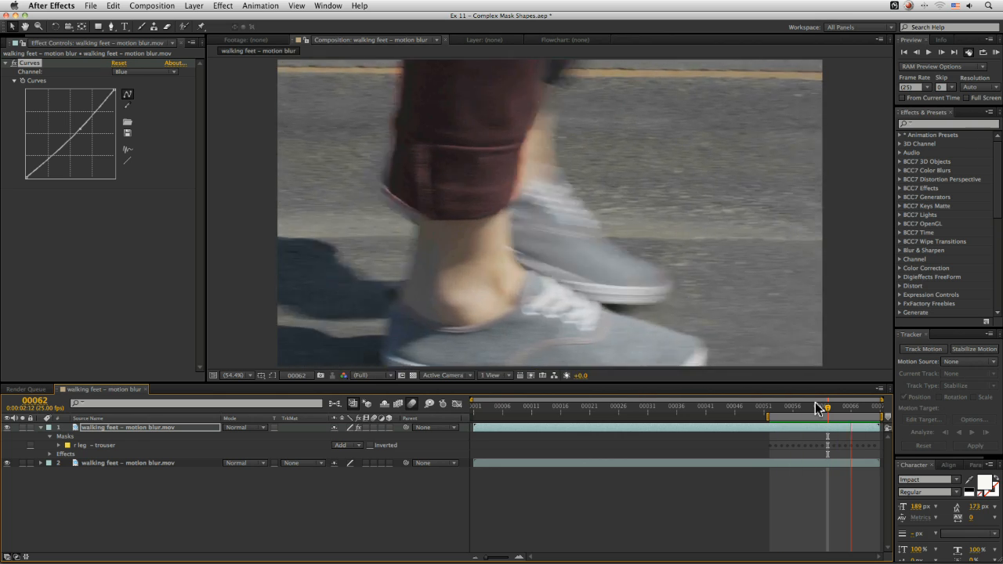
{"action": "key", "text": "space"}
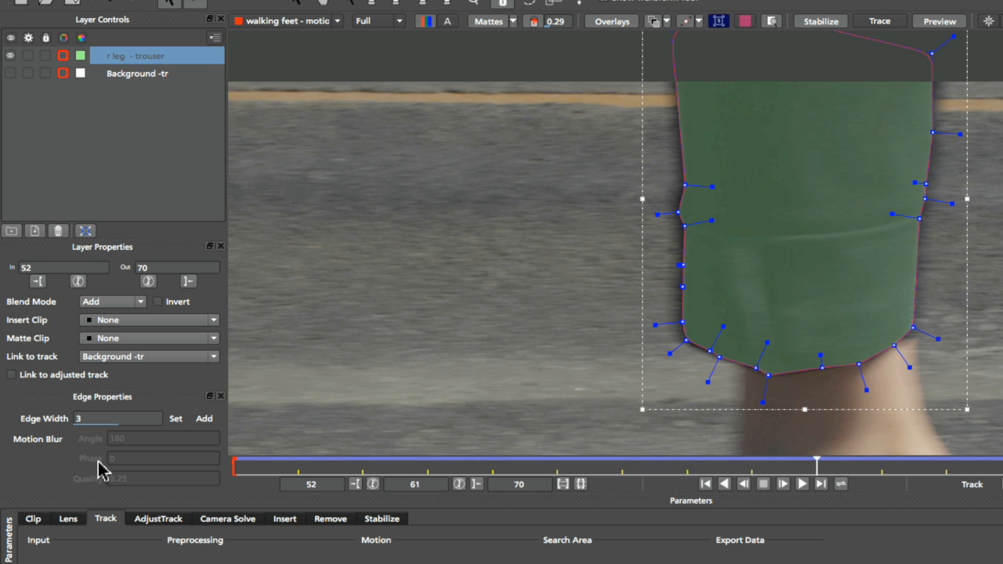
In mocha, enable motion blur on the r leg - trouser layer and display Matte for Layer 3 without the coloured matte overlay.
{"action": "left_click", "coordinate": [47, 440]}
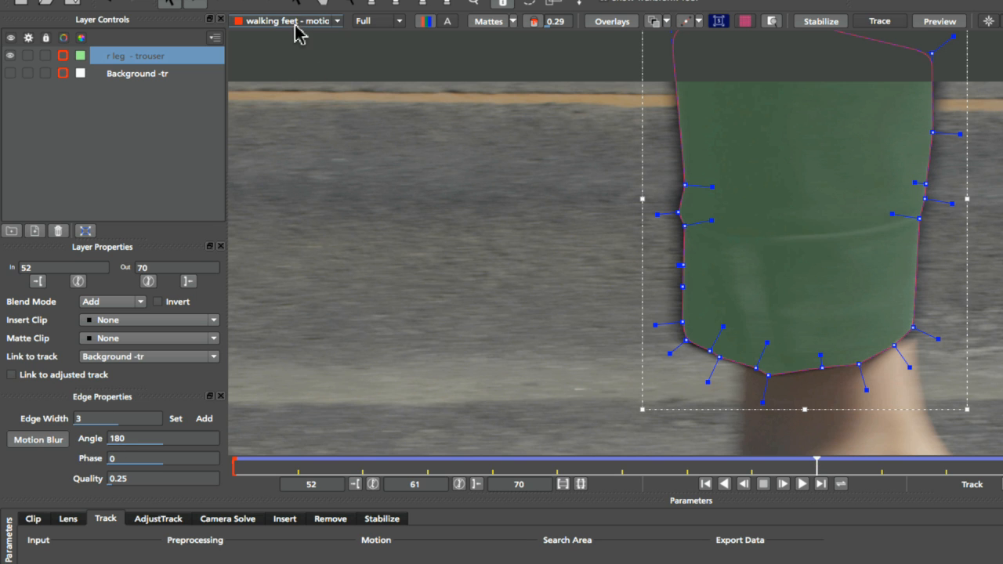
{"action": "left_click", "coordinate": [337, 22]}
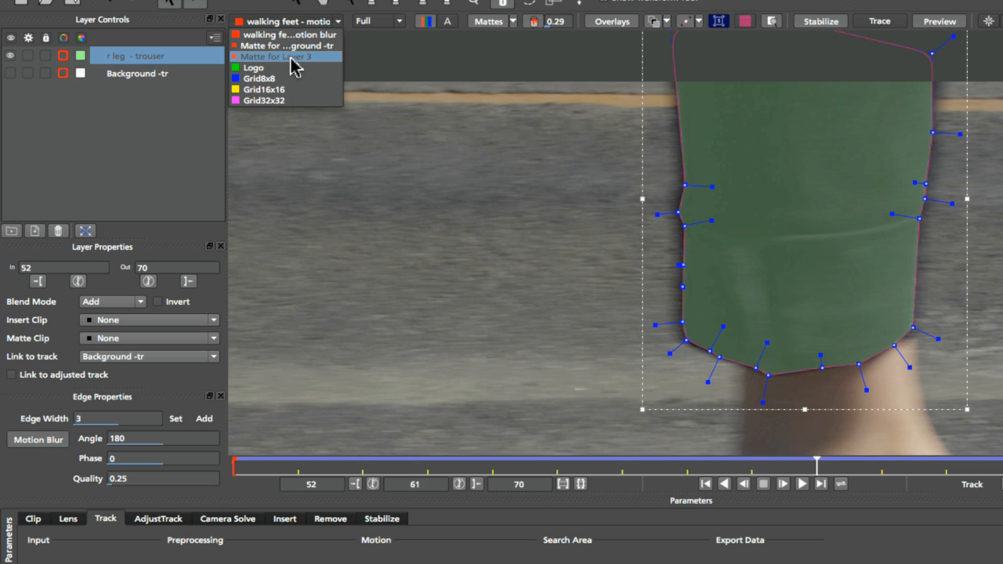
{"action": "left_click", "coordinate": [314, 58]}
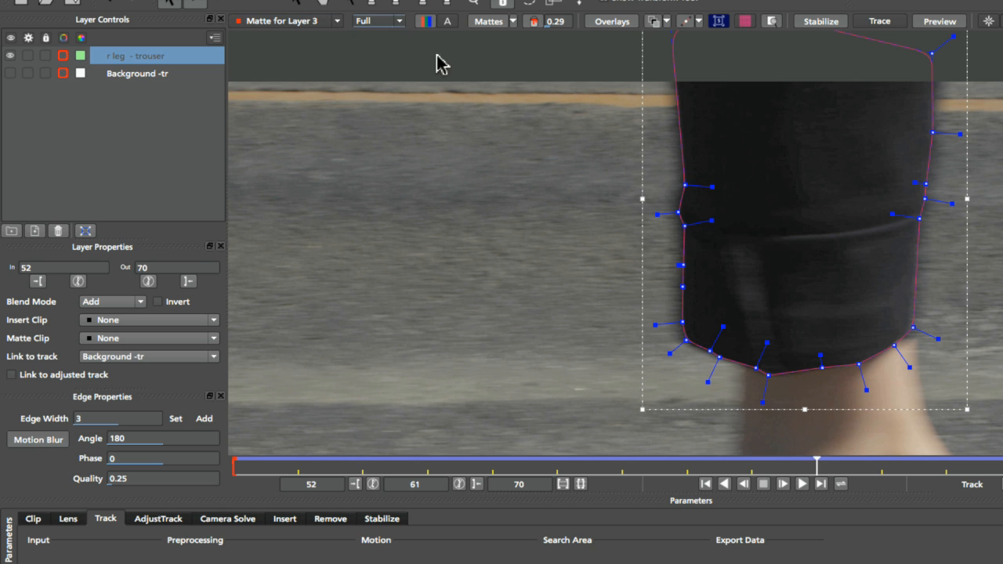
{"action": "left_click", "coordinate": [491, 24]}
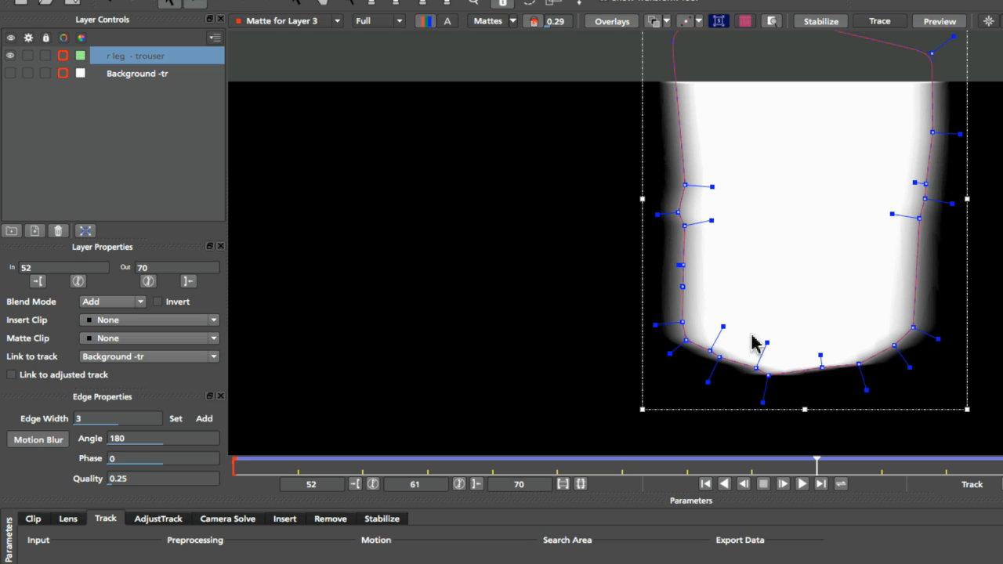
Toggle the layer's motion blur to compare the matte, set the blur quality to 0.1 and examine the blurred edge up close.
{"action": "left_click", "coordinate": [39, 443]}
{"action": "left_click", "coordinate": [47, 440]}
{"action": "left_click_drag", "start_coordinate": [154, 478], "coordinate": [691, 143]}
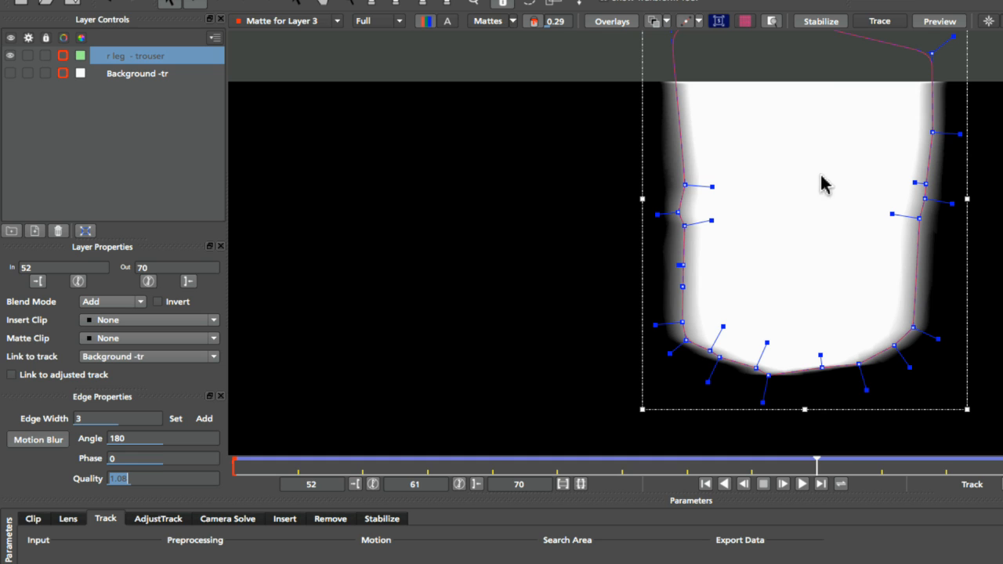
{"action": "type", "text": ".1"}
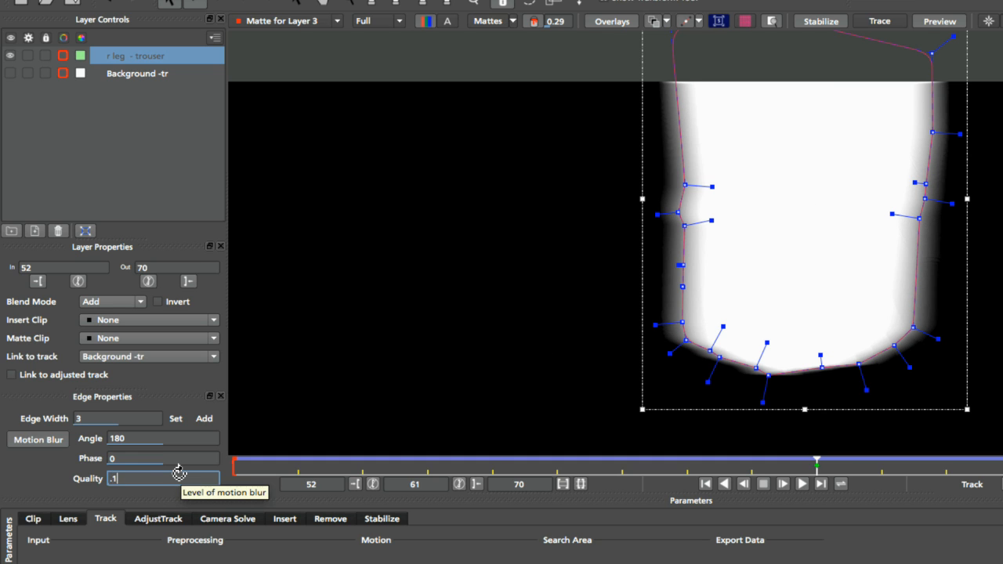
{"action": "key", "text": "Return"}
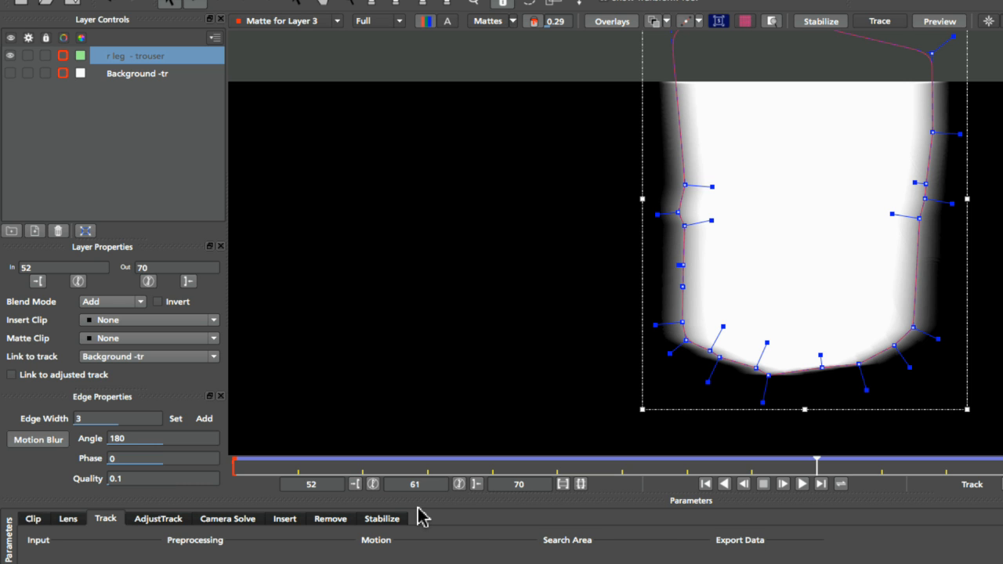
{"action": "key", "text": "z"}
{"action": "left_click_drag", "start_coordinate": [698, 278], "coordinate": [710, 160]}
{"action": "left_click_drag", "start_coordinate": [561, 312], "coordinate": [755, 208]}
Set the trouser layer's motion blur quality back to 0.25.
{"action": "left_click", "coordinate": [146, 479]}
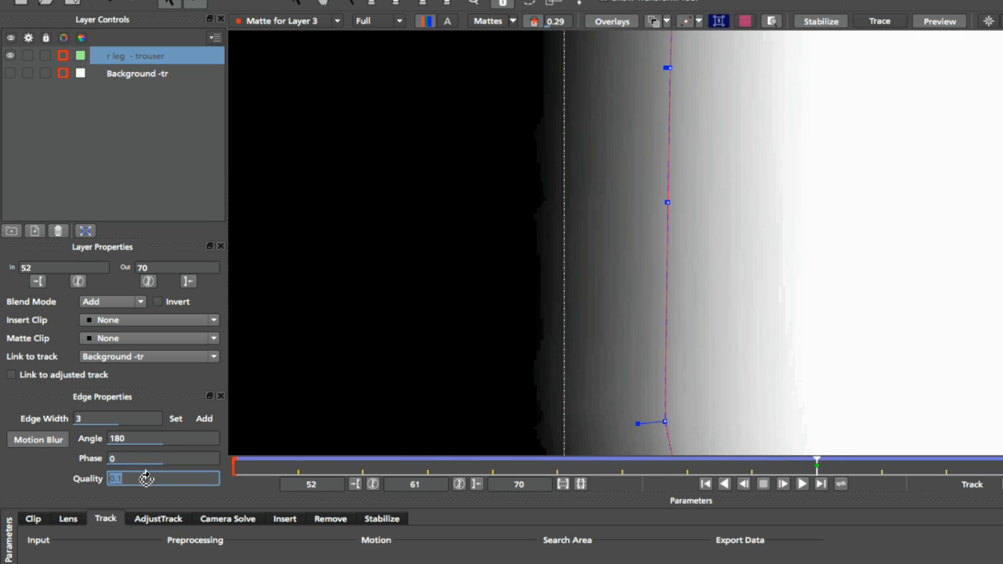
{"action": "type", "text": ".25"}
{"action": "key", "text": "Return"}
Check the blurred matte at frame 58 and play it back across the clip with the layer splines hidden.
{"action": "key", "text": "Left"}
{"action": "left_click", "coordinate": [622, 472]}
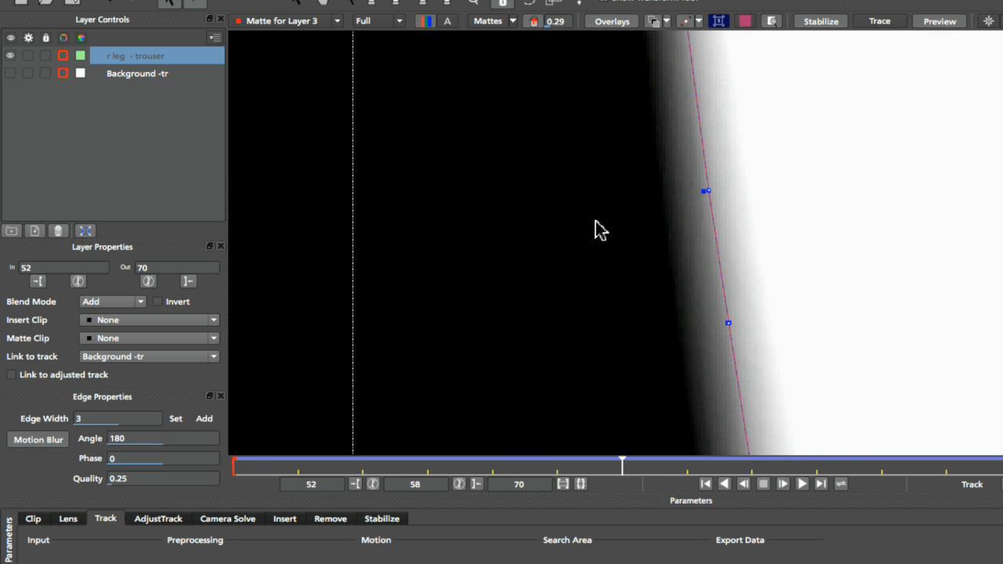
{"action": "key", "text": "z"}
{"action": "left_click_drag", "start_coordinate": [837, 204], "coordinate": [837, 320]}
{"action": "left_click_drag", "start_coordinate": [910, 141], "coordinate": [910, 243]}
{"action": "key", "text": "x"}
{"action": "left_click_drag", "start_coordinate": [862, 237], "coordinate": [700, 295]}
{"action": "key", "text": "z"}
{"action": "left_click_drag", "start_coordinate": [696, 232], "coordinate": [686, 252]}
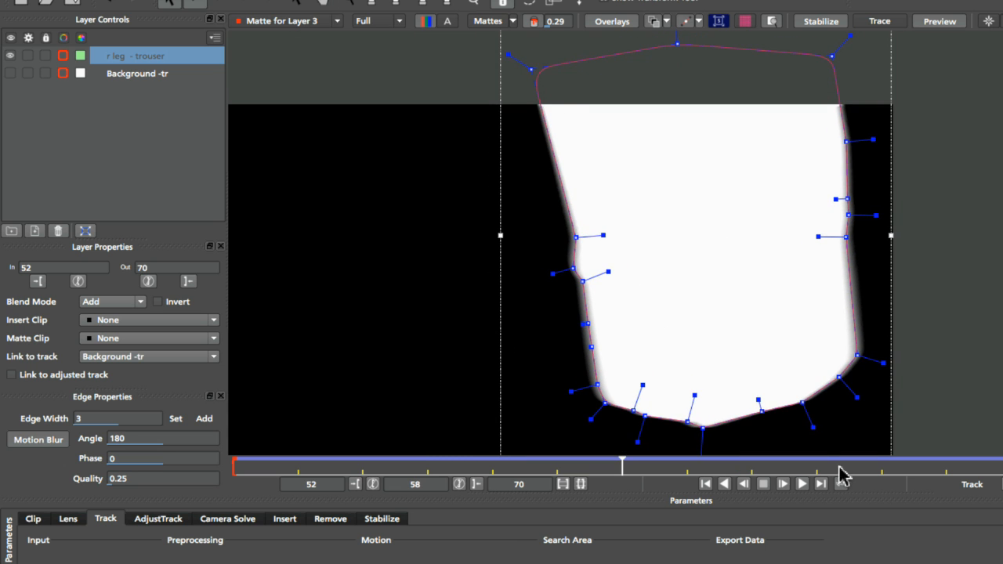
{"action": "left_click", "coordinate": [802, 484]}
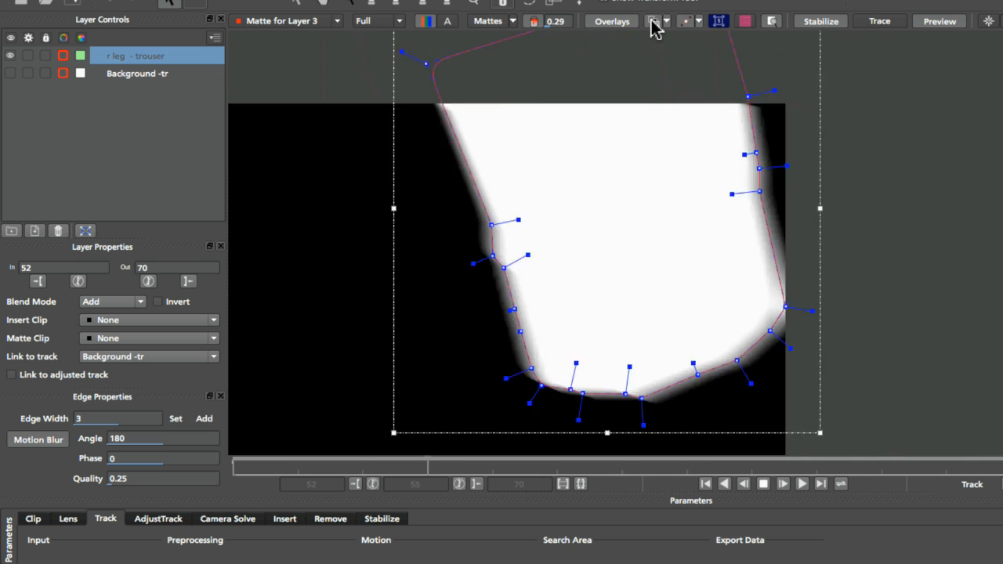
{"action": "left_click", "coordinate": [655, 21]}
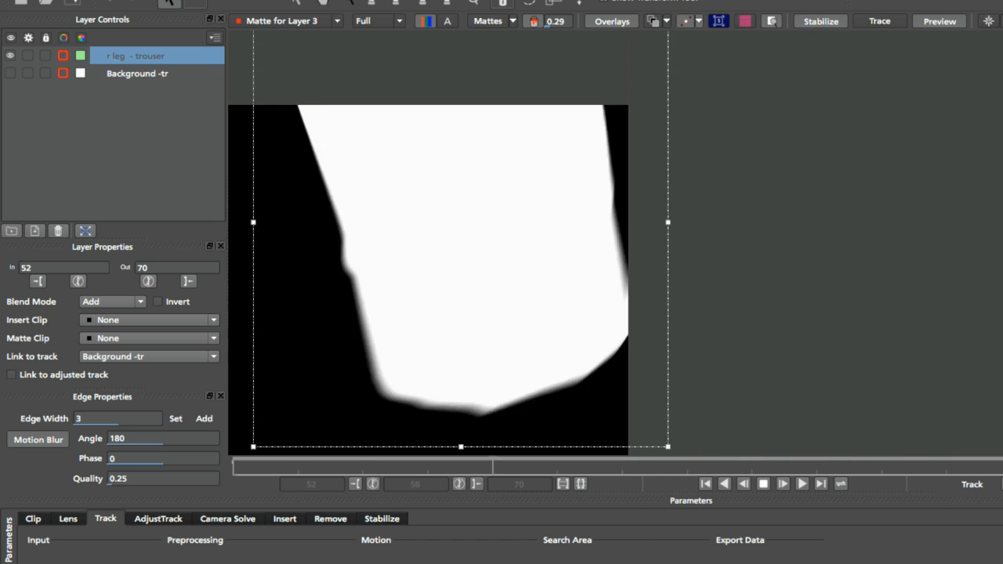
{"action": "left_click", "coordinate": [763, 484]}
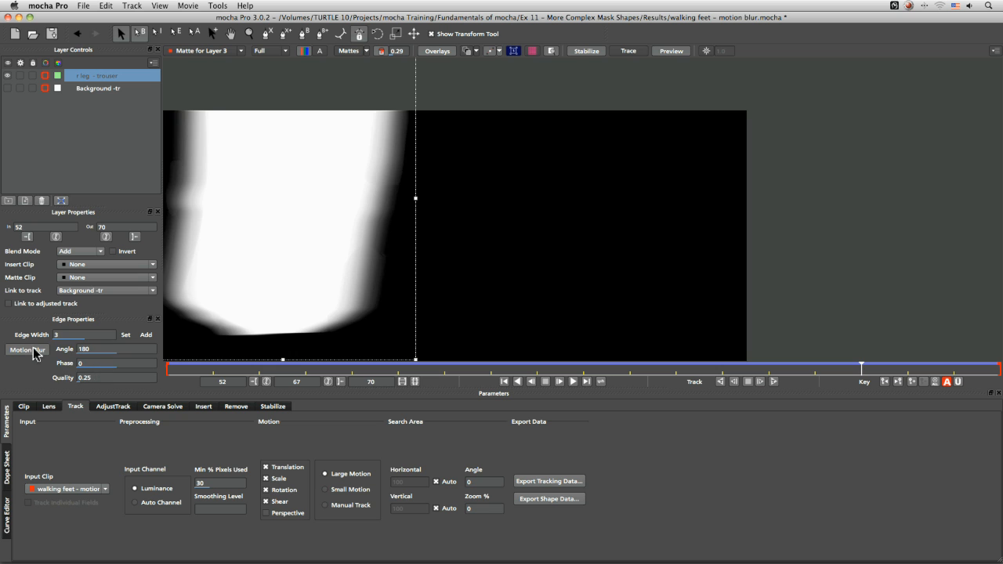
Switch off the trouser layer's motion blur and display the walking feet footage instead of the matte.
{"action": "left_click", "coordinate": [33, 350]}
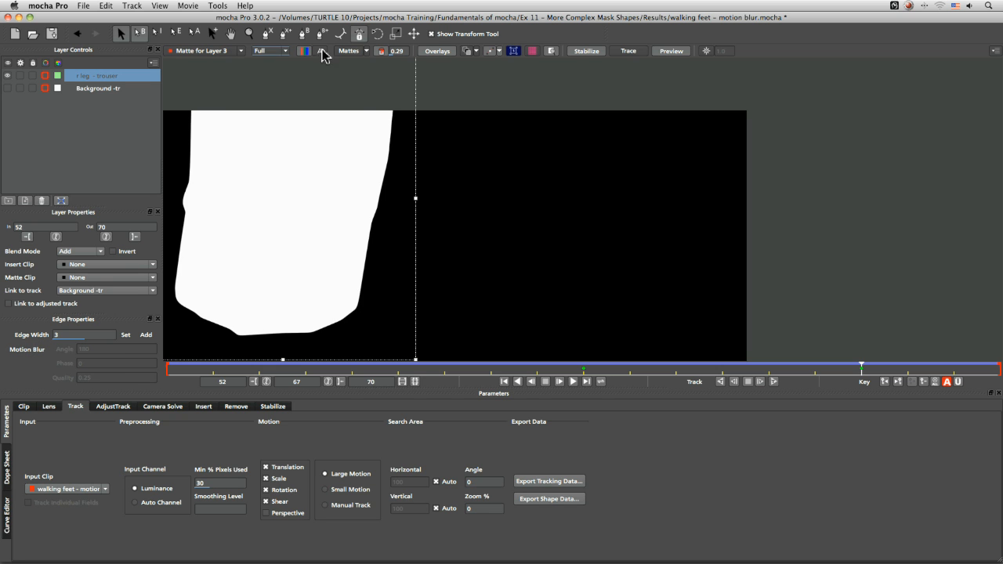
{"action": "left_click", "coordinate": [219, 51]}
{"action": "left_click", "coordinate": [227, 61]}
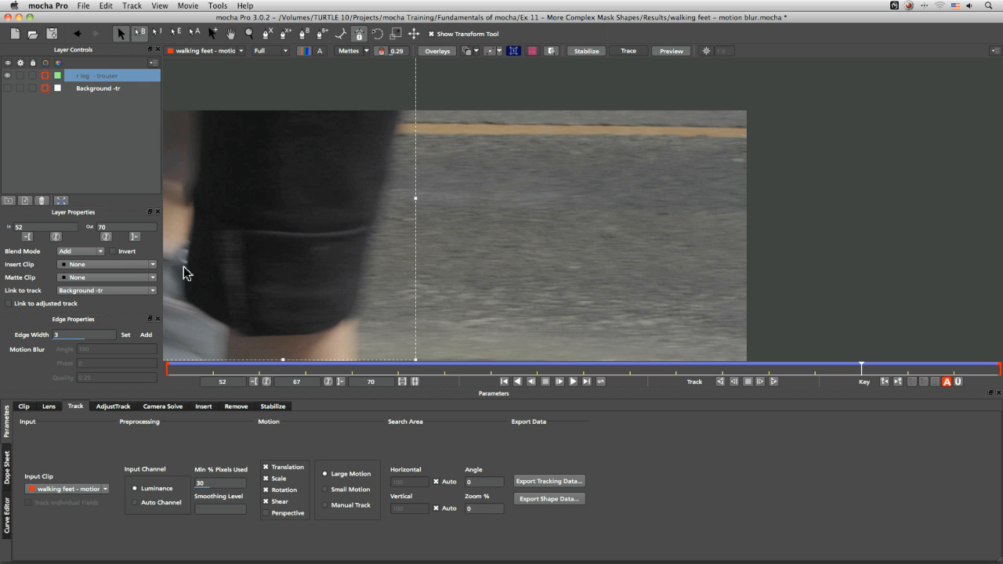
Scrub through the footage to frame 61, turn off Autokey and turn on Überkey.
{"action": "key", "text": "space"}
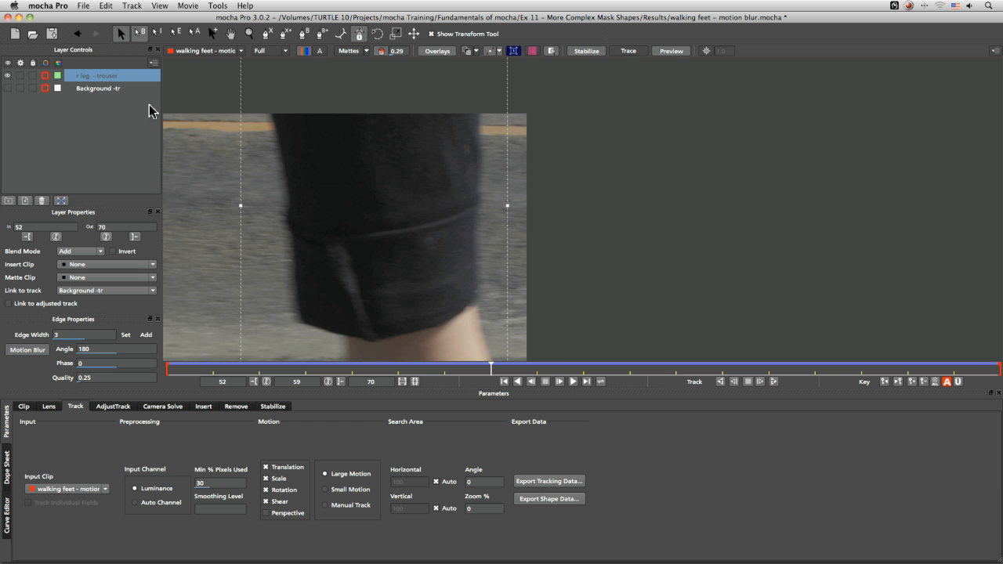
{"action": "left_click_drag", "start_coordinate": [488, 369], "coordinate": [214, 368]}
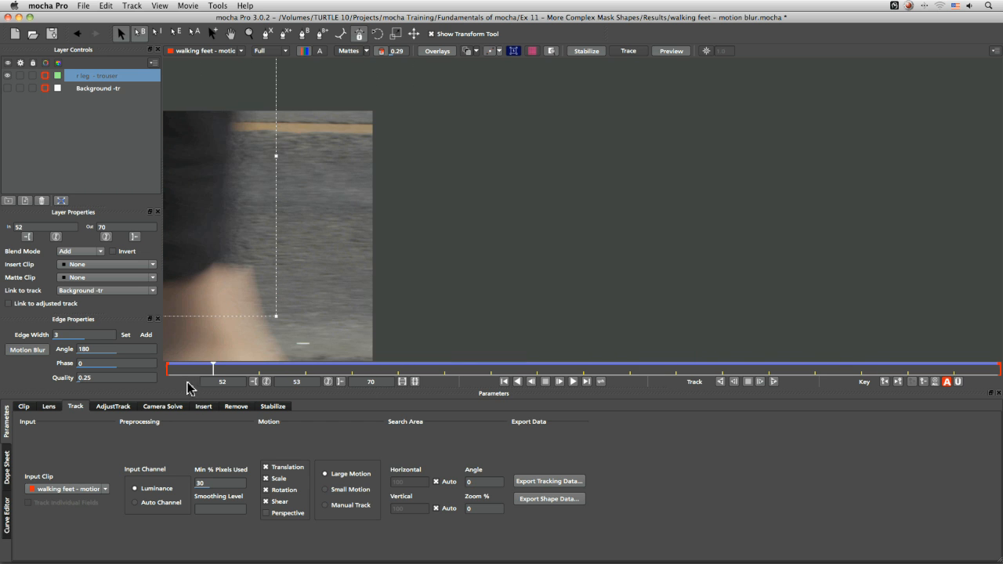
{"action": "left_click_drag", "start_coordinate": [212, 365], "coordinate": [583, 365]}
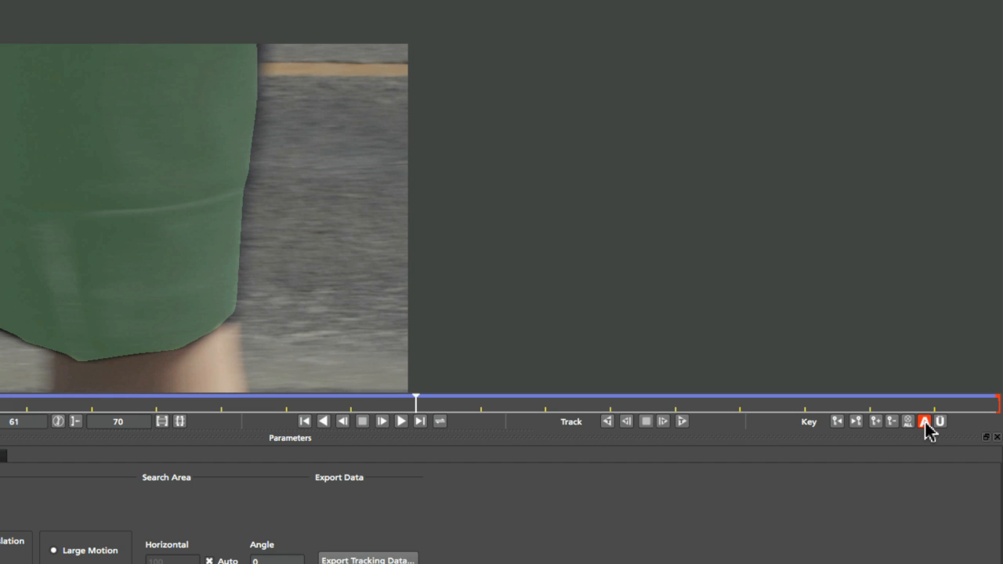
{"action": "left_click", "coordinate": [924, 423]}
{"action": "left_click", "coordinate": [941, 422]}
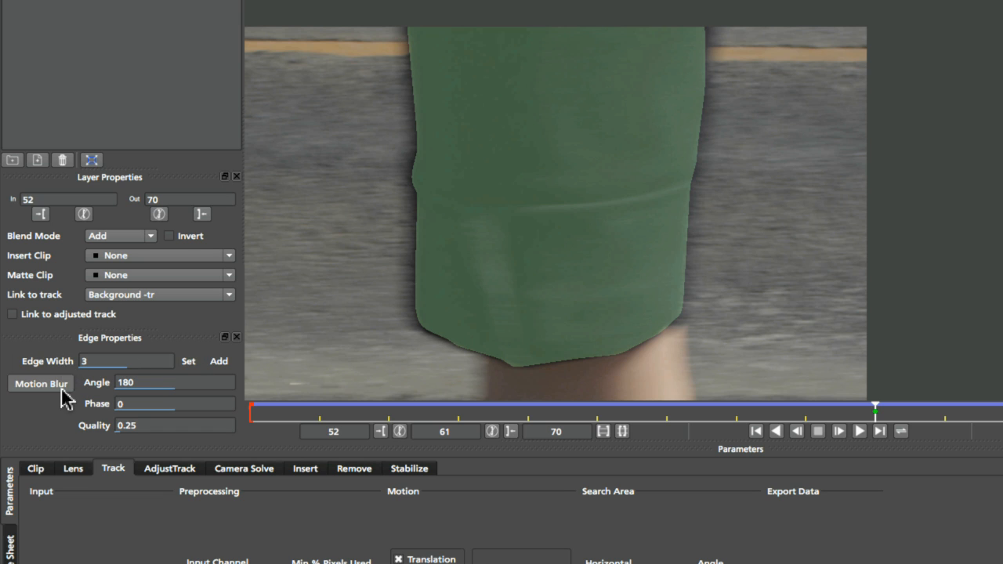
Disable the layer's motion blur and apply an edge width of 26.5 to the trouser spline.
{"action": "left_click", "coordinate": [47, 384]}
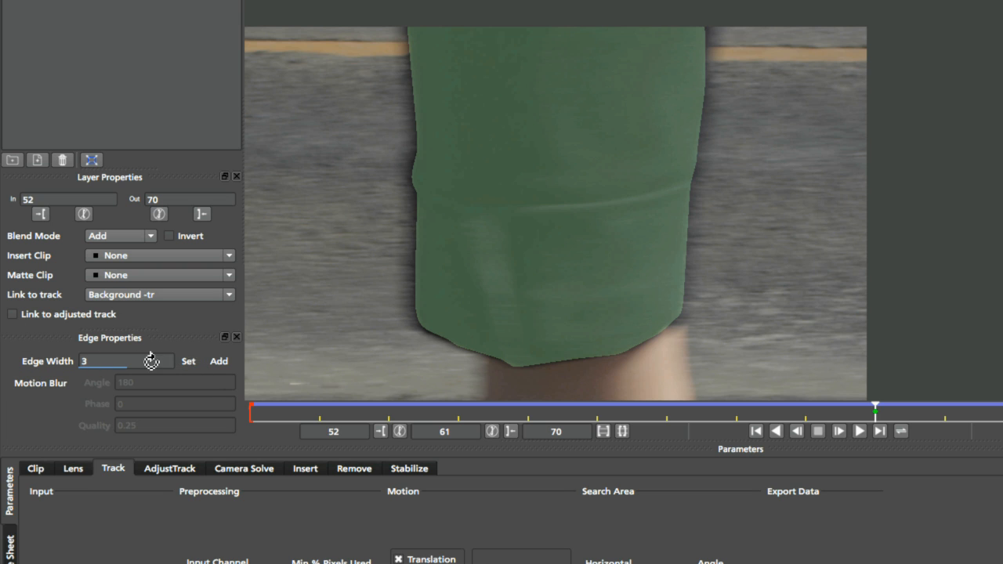
{"action": "left_click_drag", "start_coordinate": [126, 359], "coordinate": [162, 358]}
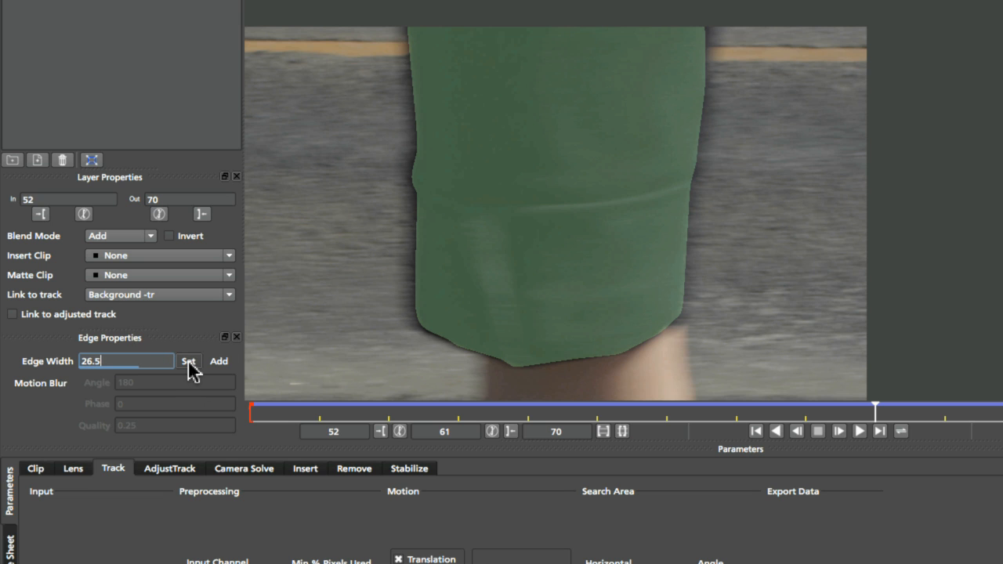
{"action": "left_click", "coordinate": [188, 363]}
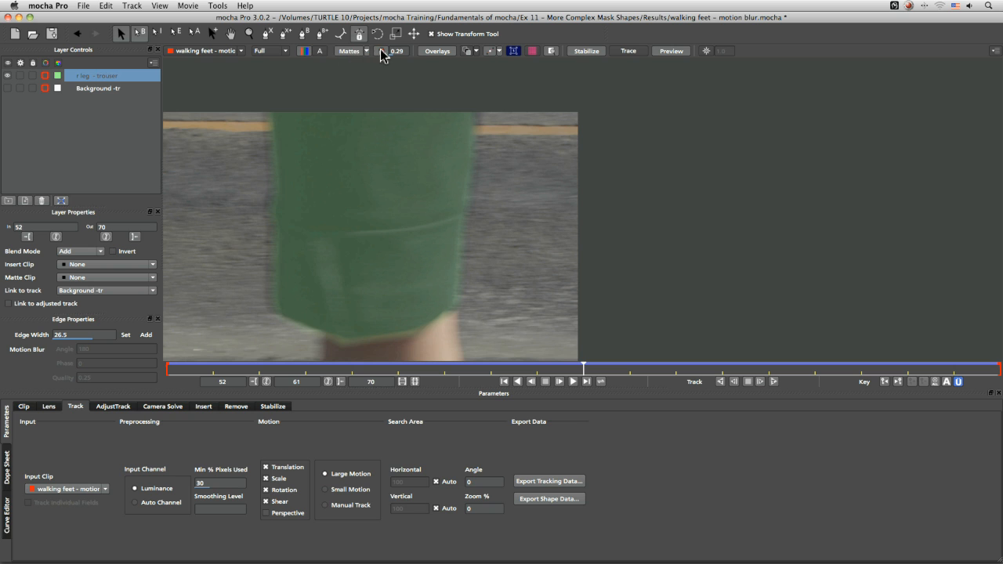
Turn off the matte colour fill to show the trouser cut out, and apply an edge width of 4.9 to its spline.
{"action": "left_click", "coordinate": [382, 52]}
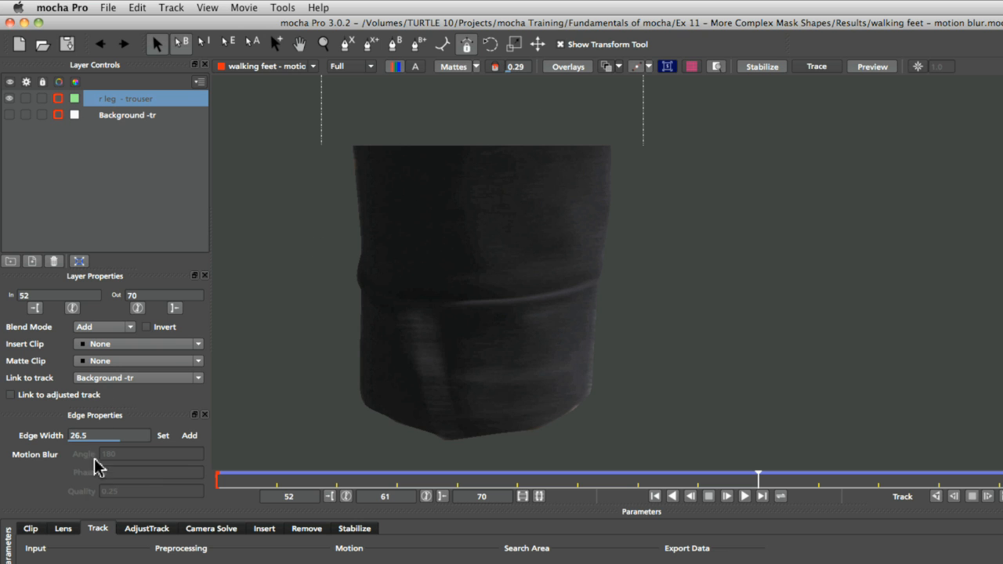
{"action": "left_click", "coordinate": [111, 435]}
{"action": "left_click", "coordinate": [165, 439]}
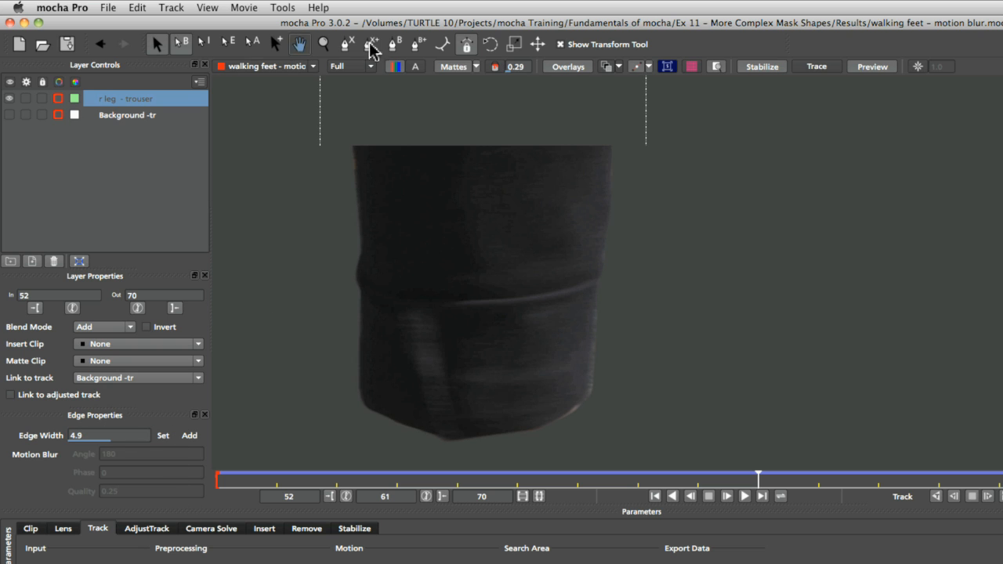
Display the layer splines again and undo the last edge width change.
{"action": "left_click", "coordinate": [608, 66]}
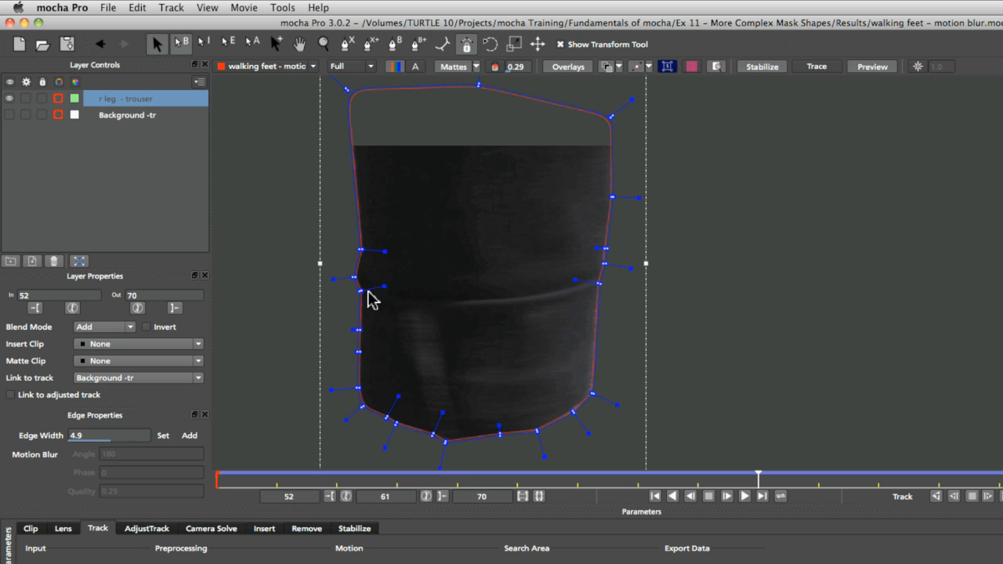
{"action": "key", "text": "super+z"}
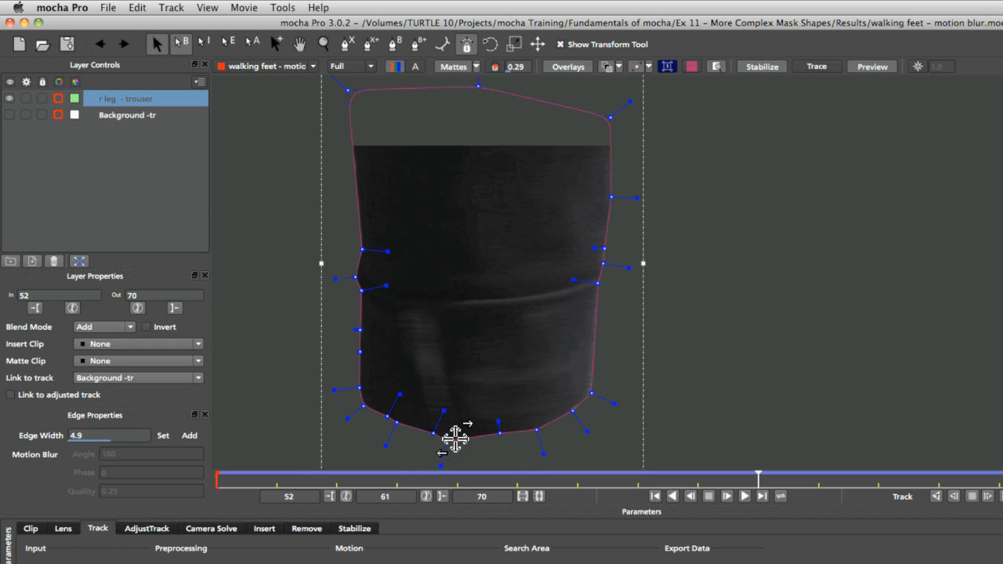
Change the spline colour of the r leg - trouser layer to green.
{"action": "left_click", "coordinate": [58, 98]}
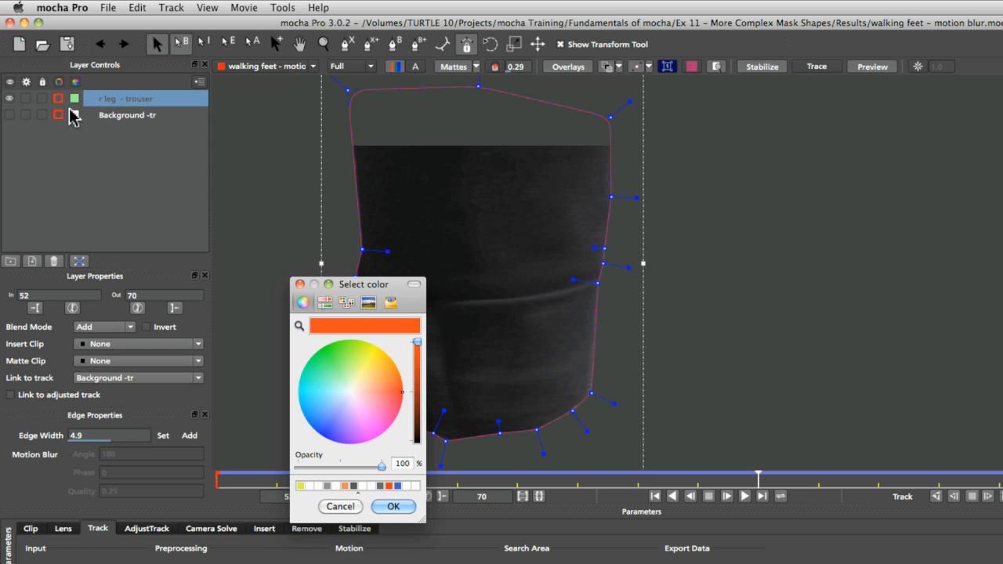
{"action": "left_click", "coordinate": [350, 360]}
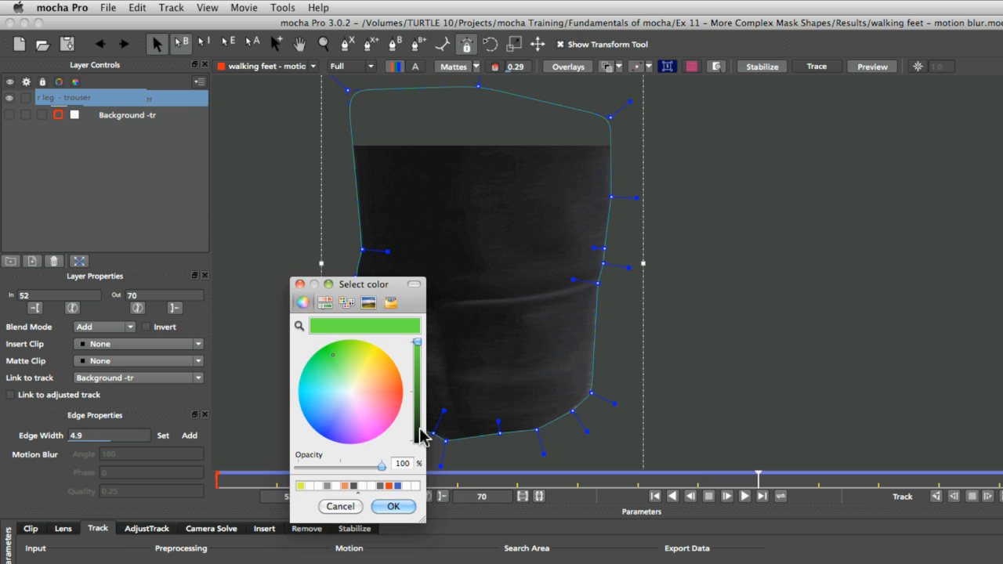
{"action": "left_click", "coordinate": [398, 506]}
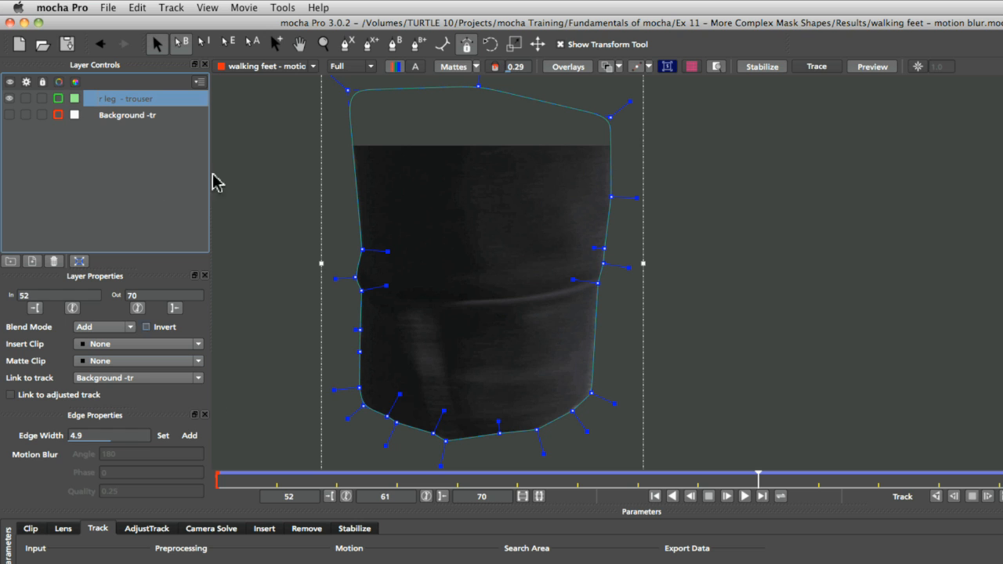
Apply an edge width of 20.1 to the trouser spline and turn the matte colour fill back on.
{"action": "left_click", "coordinate": [95, 435]}
{"action": "left_click_drag", "start_coordinate": [95, 436], "coordinate": [73, 415]}
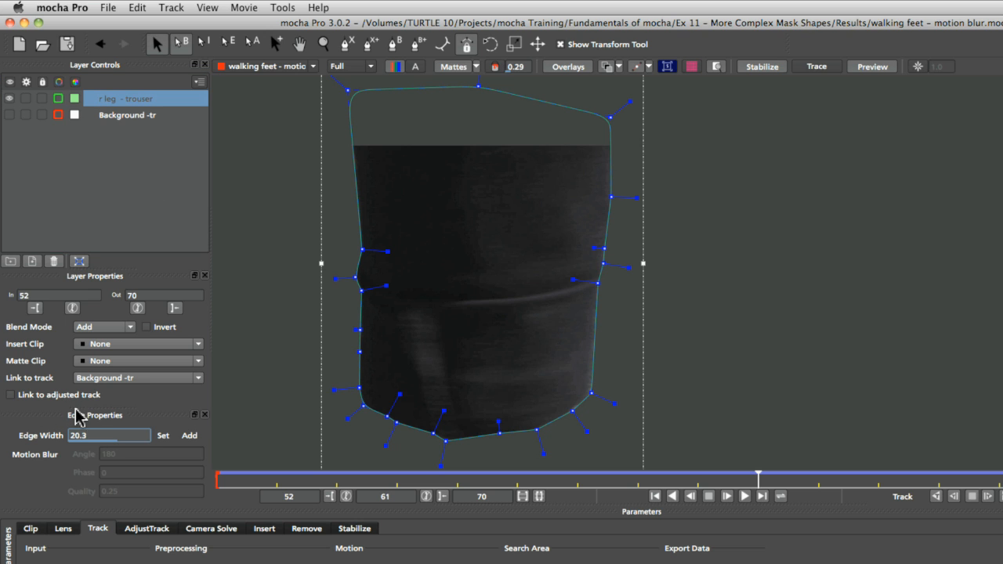
{"action": "left_click", "coordinate": [164, 436]}
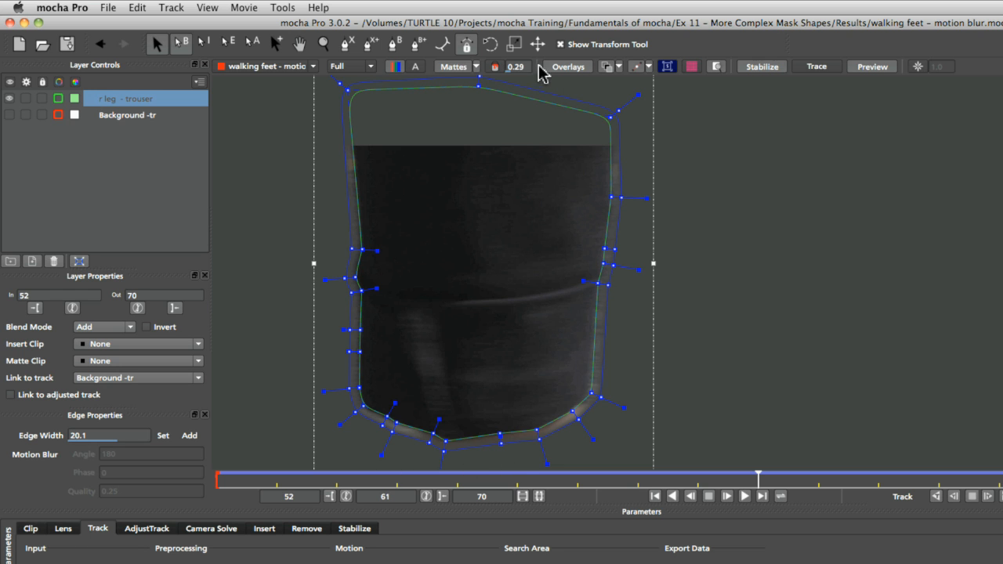
{"action": "left_click", "coordinate": [496, 68]}
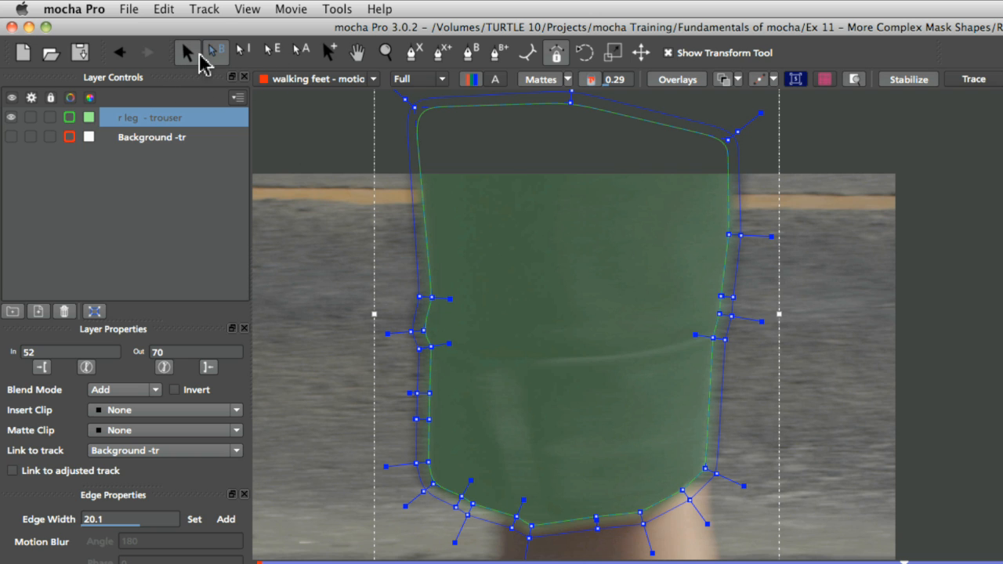
Move only the inner spline point on the trouser's right side slightly upward.
{"action": "left_click", "coordinate": [241, 51]}
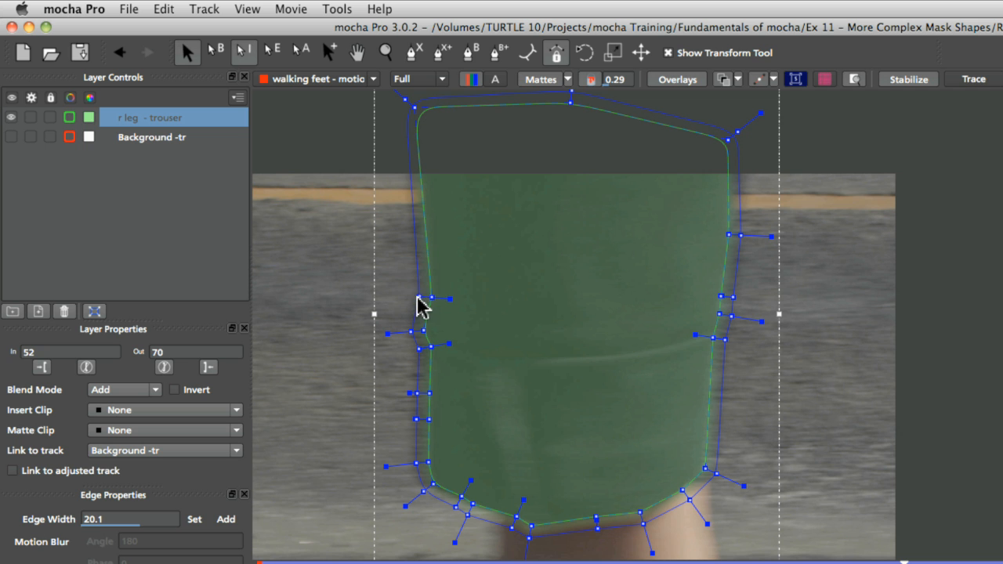
{"action": "mouse_move", "coordinate": [421, 299]}
{"action": "left_mouse_down"}
{"action": "mouse_move", "coordinate": [501, 298]}
{"action": "mouse_move", "coordinate": [438, 300]}
{"action": "left_mouse_up"}
{"action": "mouse_move", "coordinate": [722, 297]}
{"action": "left_mouse_down"}
{"action": "mouse_move", "coordinate": [681, 295]}
{"action": "mouse_move", "coordinate": [720, 291]}
{"action": "left_mouse_up"}
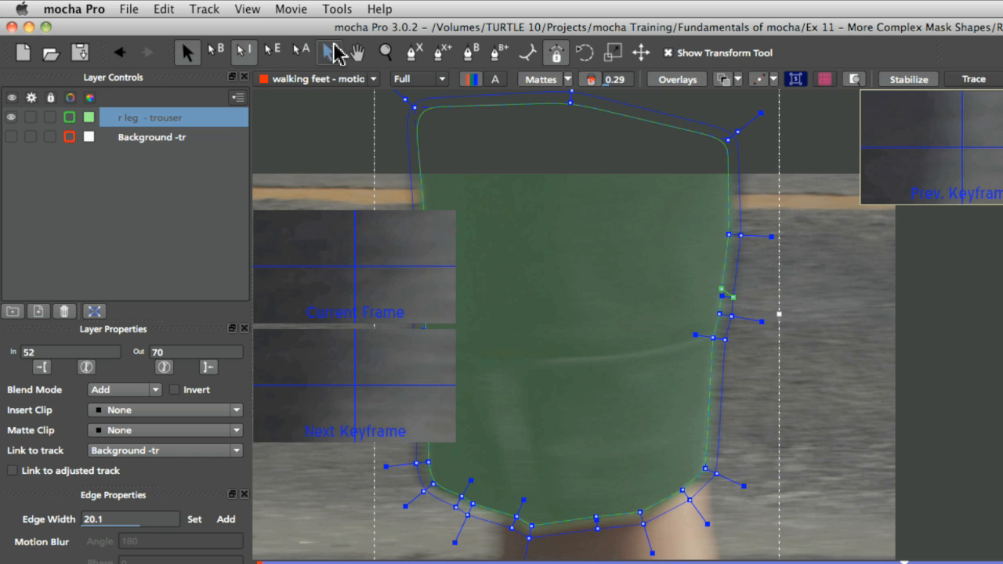
Pull only the outer edge points around the trouser's hem inward to narrow the soft edge there.
{"action": "left_click", "coordinate": [275, 53]}
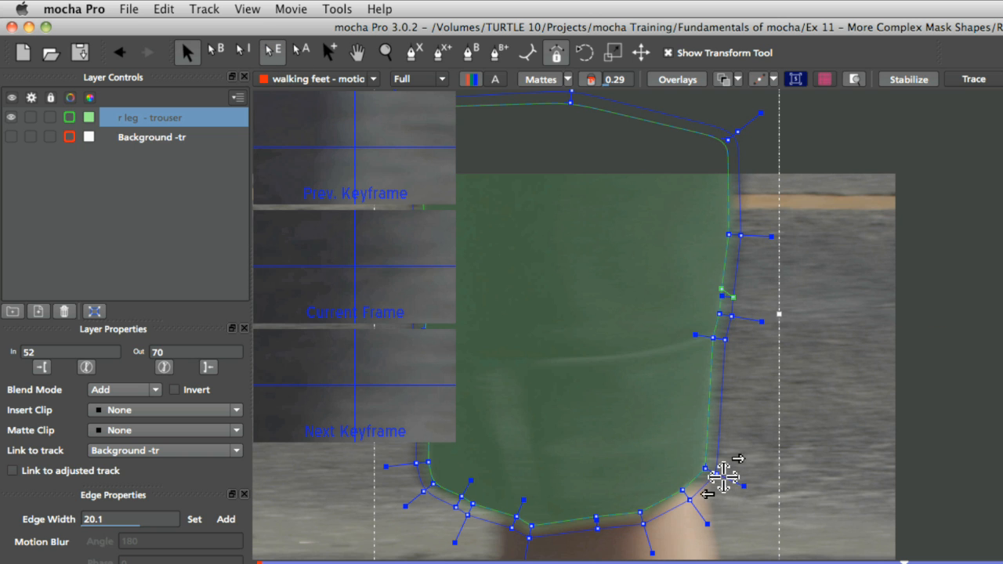
{"action": "left_click_drag", "start_coordinate": [713, 472], "coordinate": [681, 492]}
{"action": "left_click_drag", "start_coordinate": [644, 525], "coordinate": [639, 518]}
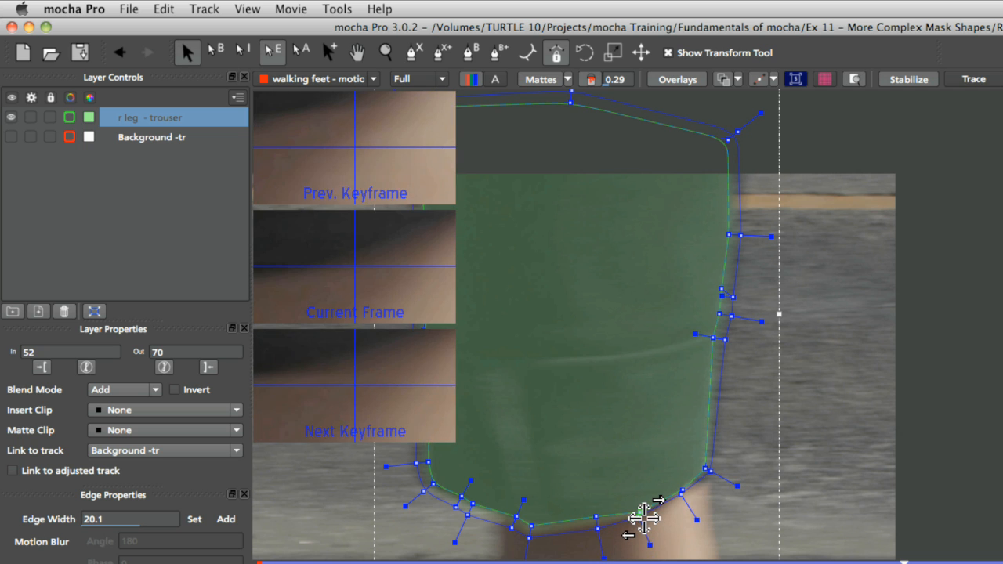
{"action": "key", "text": "space"}
{"action": "left_click_drag", "start_coordinate": [707, 336], "coordinate": [693, 365]}
{"action": "left_click_drag", "start_coordinate": [598, 530], "coordinate": [600, 528]}
{"action": "left_click_drag", "start_coordinate": [530, 539], "coordinate": [532, 531]}
{"action": "left_click_drag", "start_coordinate": [469, 516], "coordinate": [474, 515]}
{"action": "left_click_drag", "start_coordinate": [426, 494], "coordinate": [420, 465]}
Reposition the outer edge points down the trouser's right side closer to the inner spline.
{"action": "left_click_drag", "start_coordinate": [744, 238], "coordinate": [802, 233]}
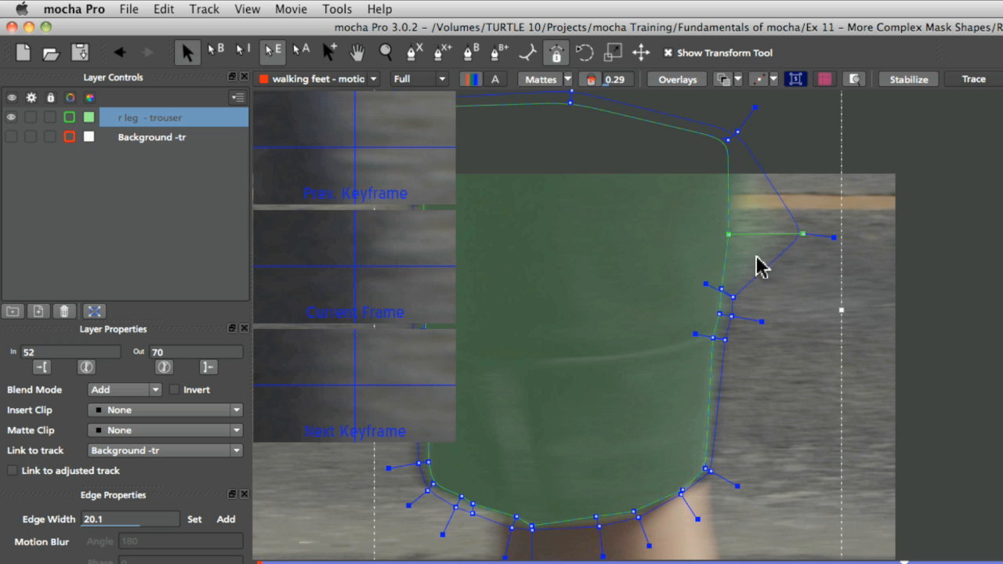
{"action": "left_click", "coordinate": [768, 228]}
{"action": "left_click_drag", "start_coordinate": [804, 233], "coordinate": [736, 232]}
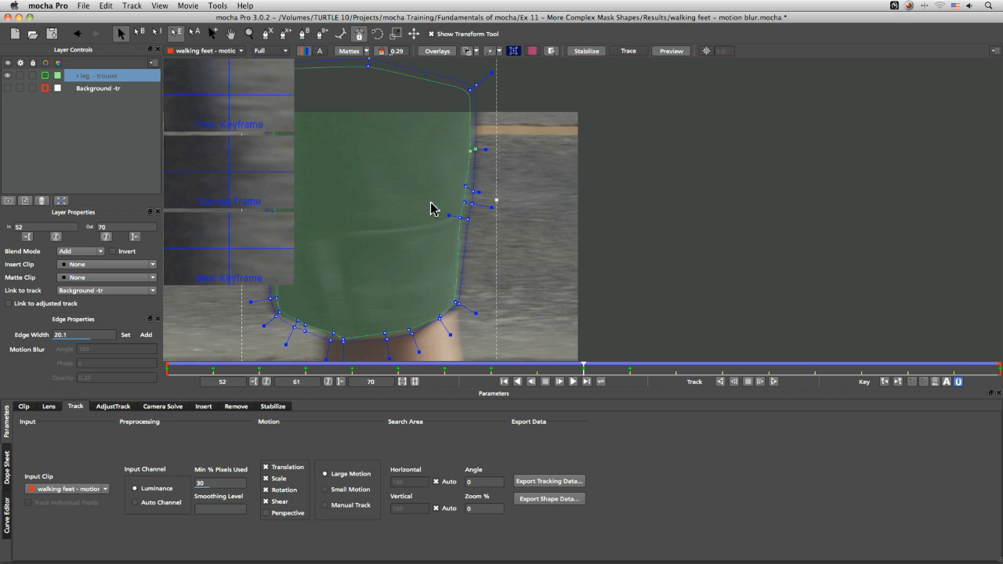
{"action": "left_click", "coordinate": [470, 220]}
{"action": "left_click_drag", "start_coordinate": [472, 223], "coordinate": [454, 218]}
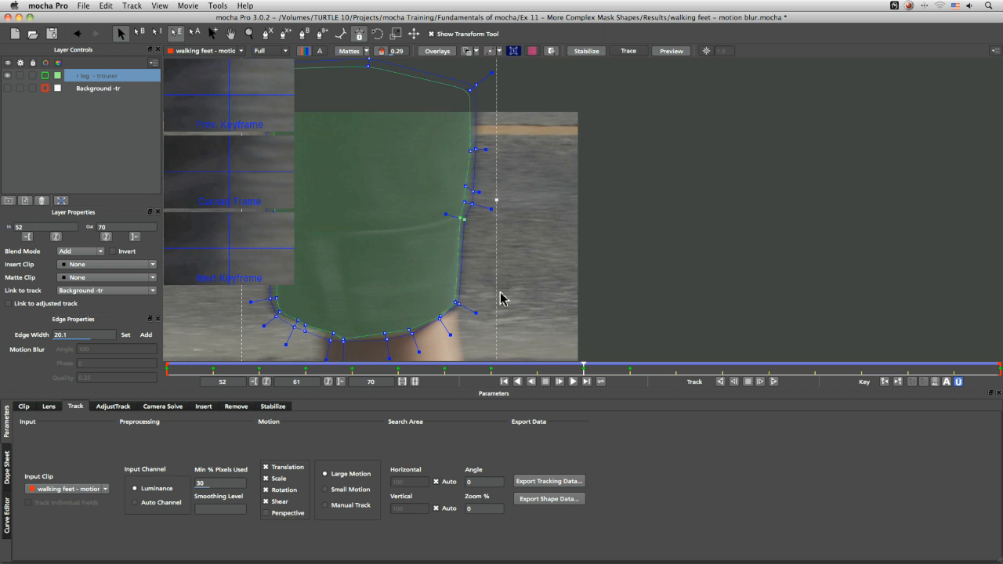
{"action": "left_click", "coordinate": [460, 301]}
{"action": "left_click_drag", "start_coordinate": [467, 305], "coordinate": [463, 303]}
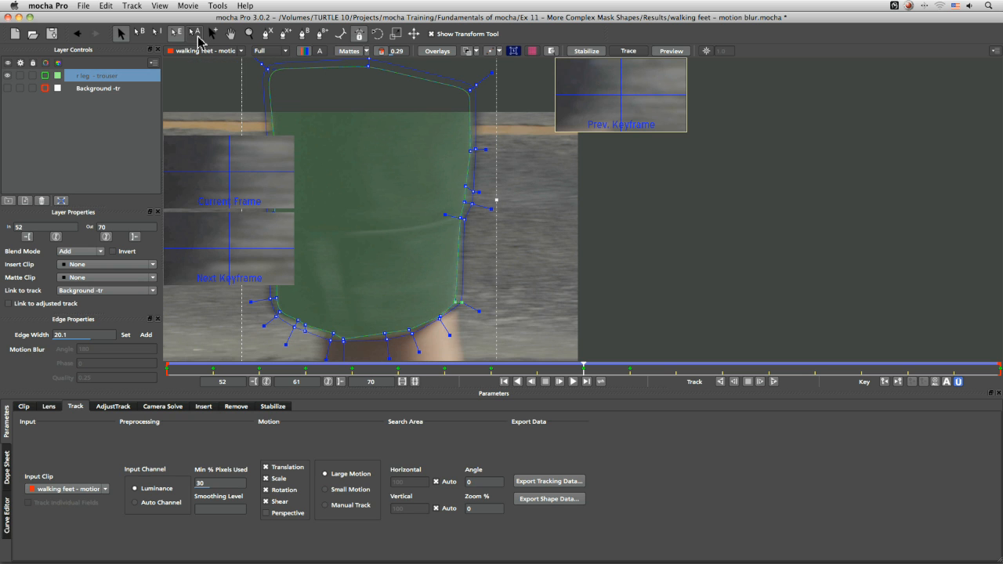
Reposition the trouser spline's upper-right corner with automatic point selection, then move inner and outer points together there and just below.
{"action": "left_click", "coordinate": [195, 36]}
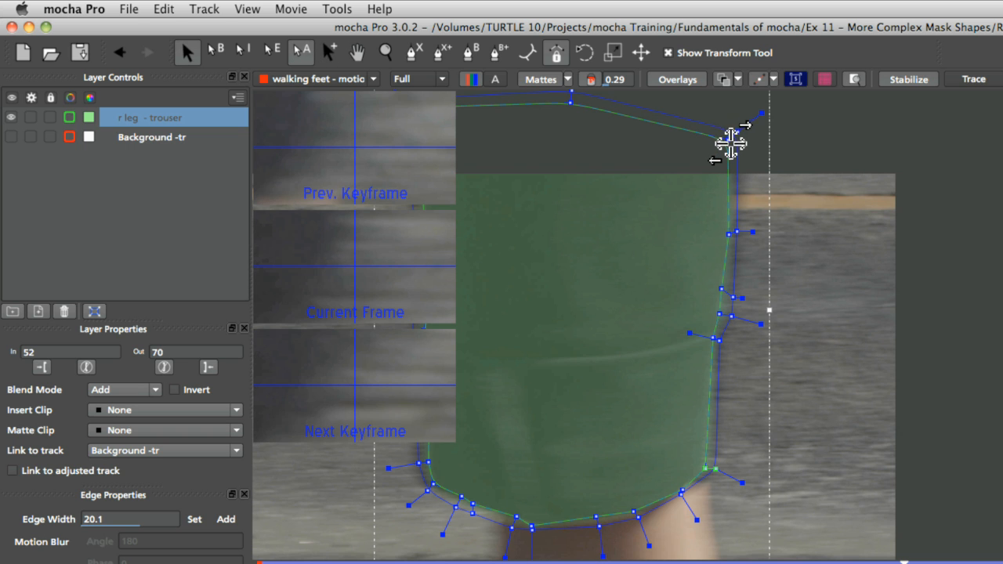
{"action": "mouse_move", "coordinate": [730, 142]}
{"action": "left_mouse_down"}
{"action": "mouse_move", "coordinate": [725, 134]}
{"action": "mouse_move", "coordinate": [673, 178]}
{"action": "mouse_move", "coordinate": [803, 110]}
{"action": "mouse_move", "coordinate": [745, 127]}
{"action": "mouse_move", "coordinate": [728, 151]}
{"action": "mouse_move", "coordinate": [742, 133]}
{"action": "left_mouse_up"}
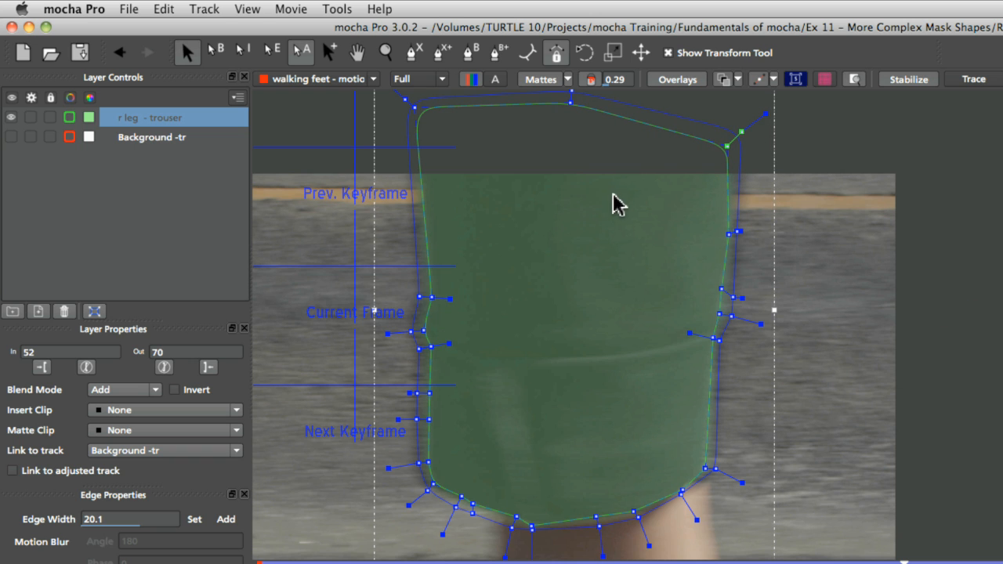
{"action": "left_click", "coordinate": [215, 51]}
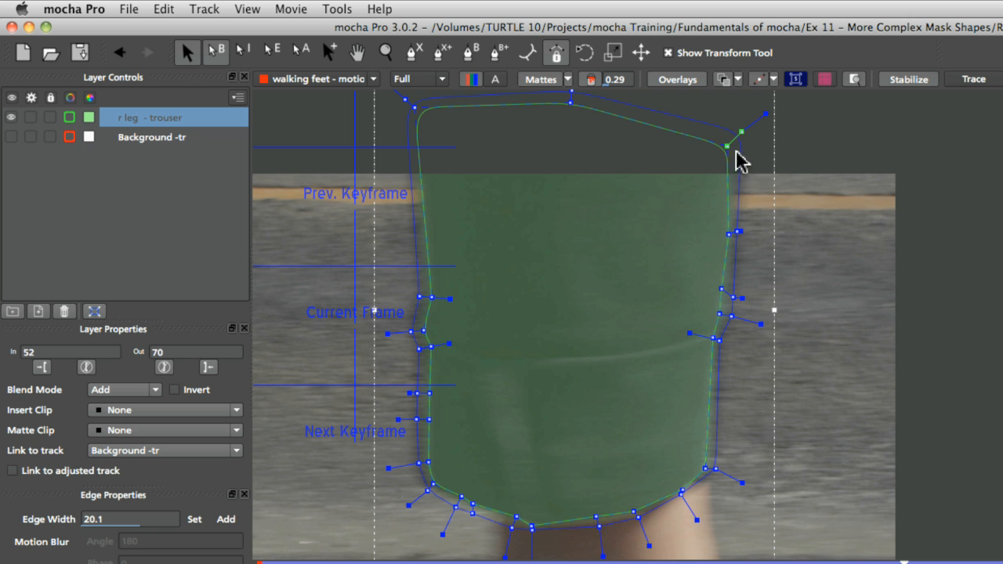
{"action": "mouse_move", "coordinate": [721, 150]}
{"action": "left_mouse_down"}
{"action": "mouse_move", "coordinate": [781, 123]}
{"action": "mouse_move", "coordinate": [671, 185]}
{"action": "mouse_move", "coordinate": [732, 152]}
{"action": "left_mouse_up"}
{"action": "mouse_move", "coordinate": [728, 237]}
{"action": "left_mouse_down"}
{"action": "mouse_move", "coordinate": [712, 237]}
{"action": "mouse_move", "coordinate": [731, 236]}
{"action": "left_mouse_up"}
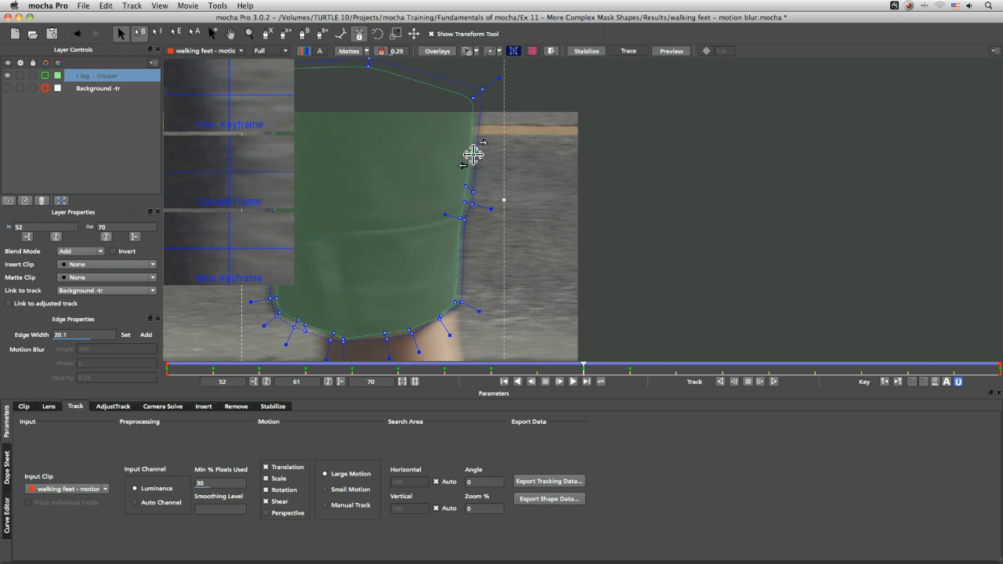
Try pulling the upper-right edge point pair far outward at frame 61, play forward, and move the pair back into place.
{"action": "left_click_drag", "start_coordinate": [471, 152], "coordinate": [532, 148]}
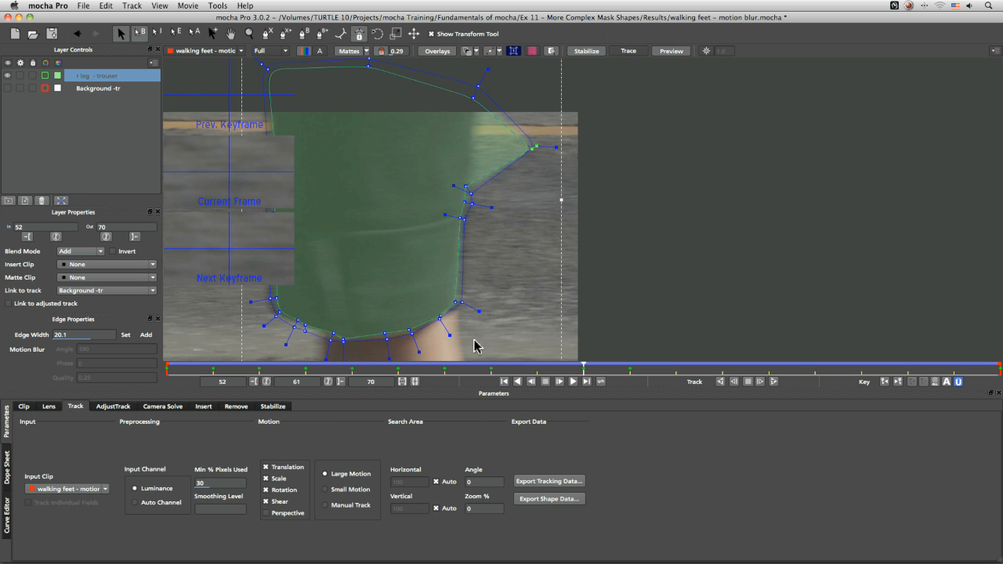
{"action": "left_click", "coordinate": [573, 382]}
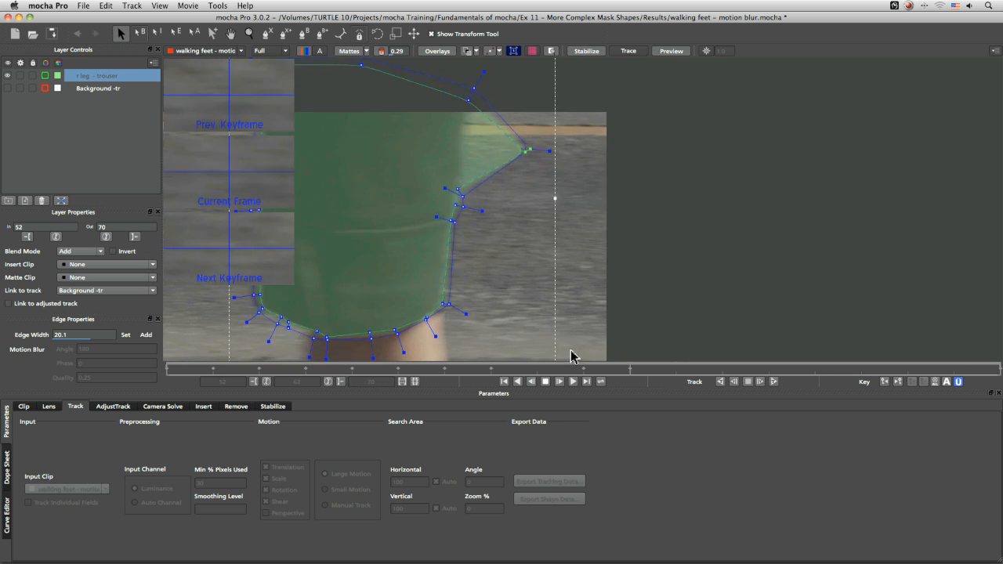
{"action": "left_click", "coordinate": [545, 382]}
{"action": "left_click", "coordinate": [583, 366]}
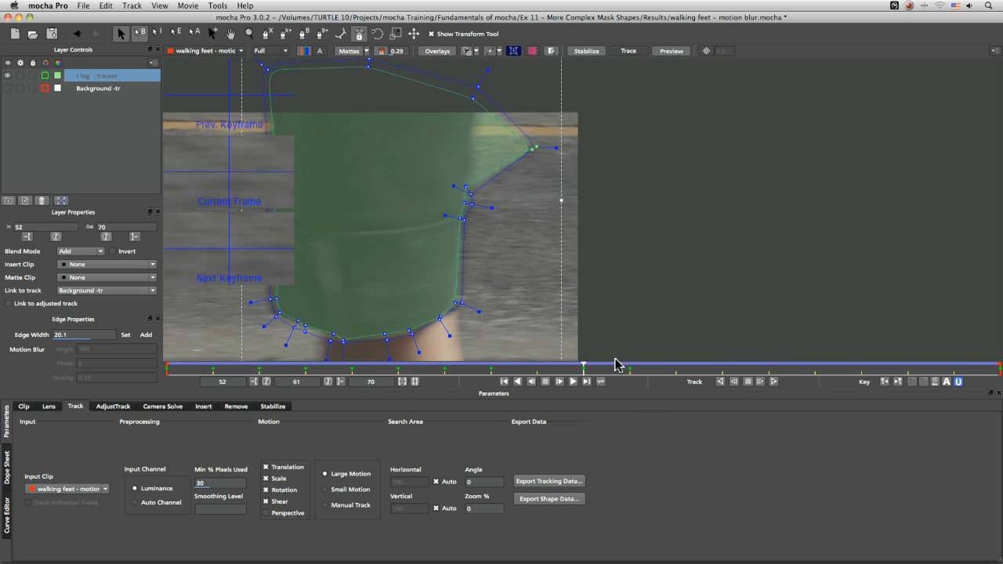
{"action": "left_click_drag", "start_coordinate": [532, 151], "coordinate": [471, 153]}
Switch from Überkey to Autokey at frame 62 and test it by pulling the upper-right point pair outward and playing forward.
{"action": "left_click", "coordinate": [630, 367]}
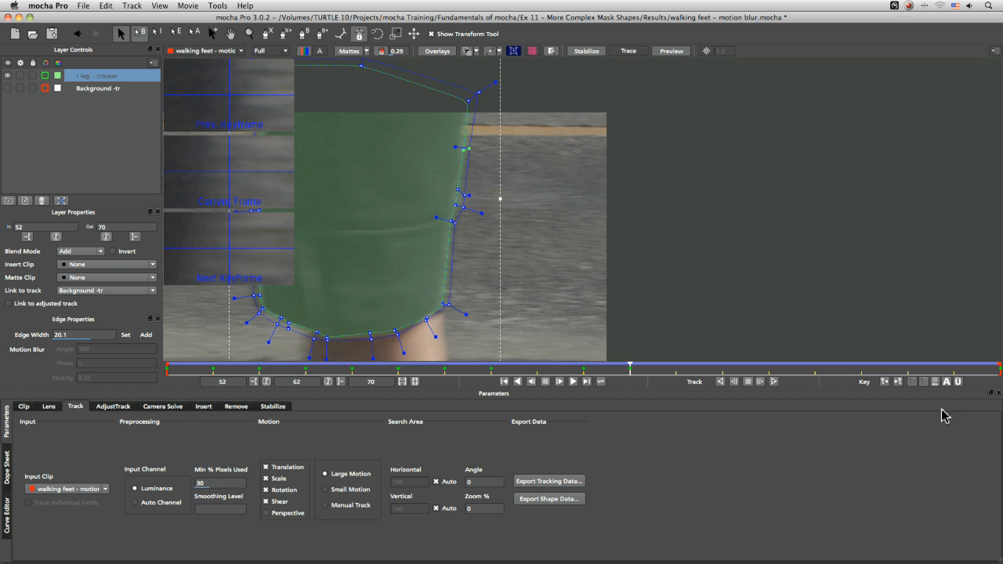
{"action": "left_click", "coordinate": [946, 382]}
{"action": "left_click_drag", "start_coordinate": [460, 149], "coordinate": [531, 146]}
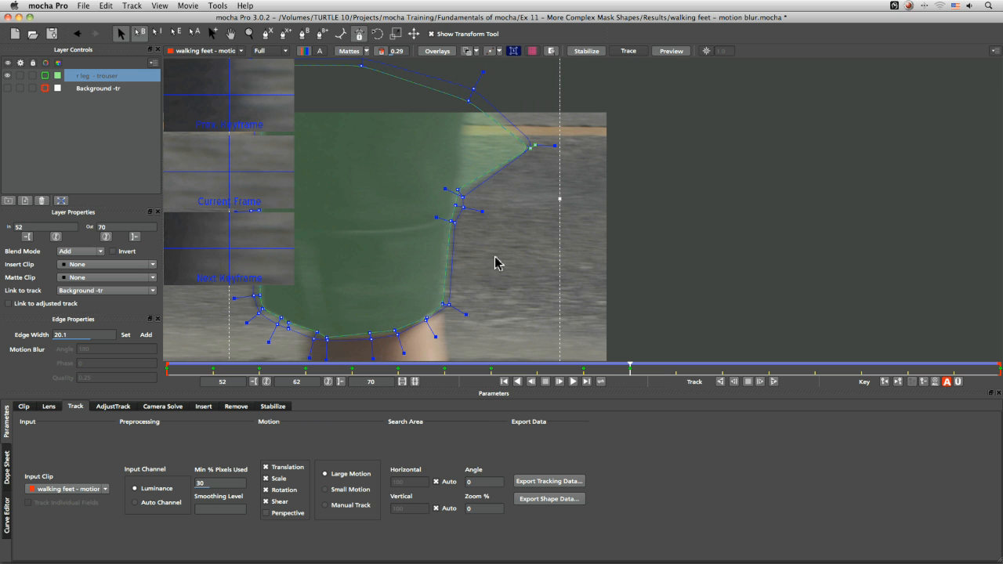
{"action": "left_click", "coordinate": [573, 381]}
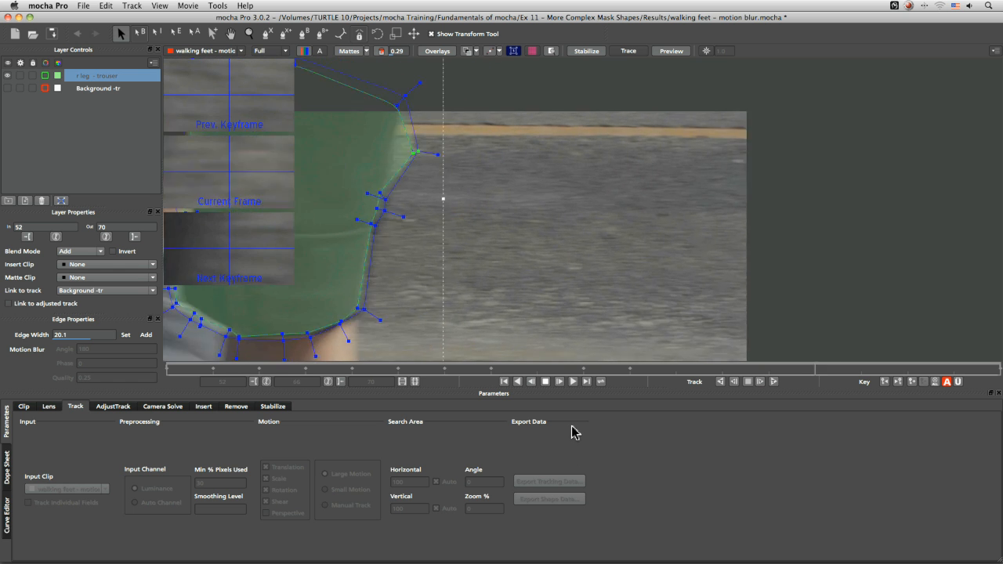
{"action": "left_click", "coordinate": [546, 384]}
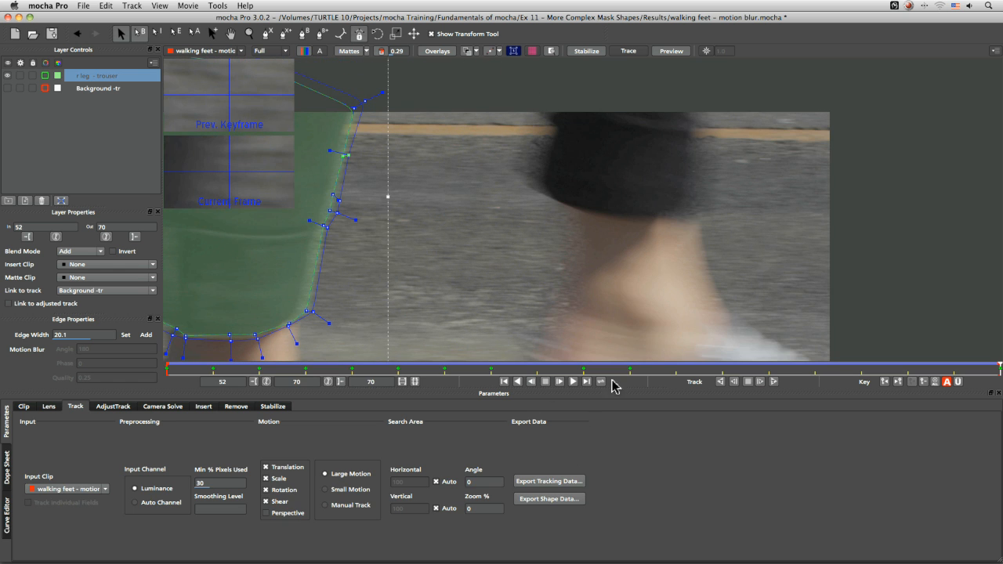
{"action": "left_click_drag", "start_coordinate": [676, 373], "coordinate": [630, 366]}
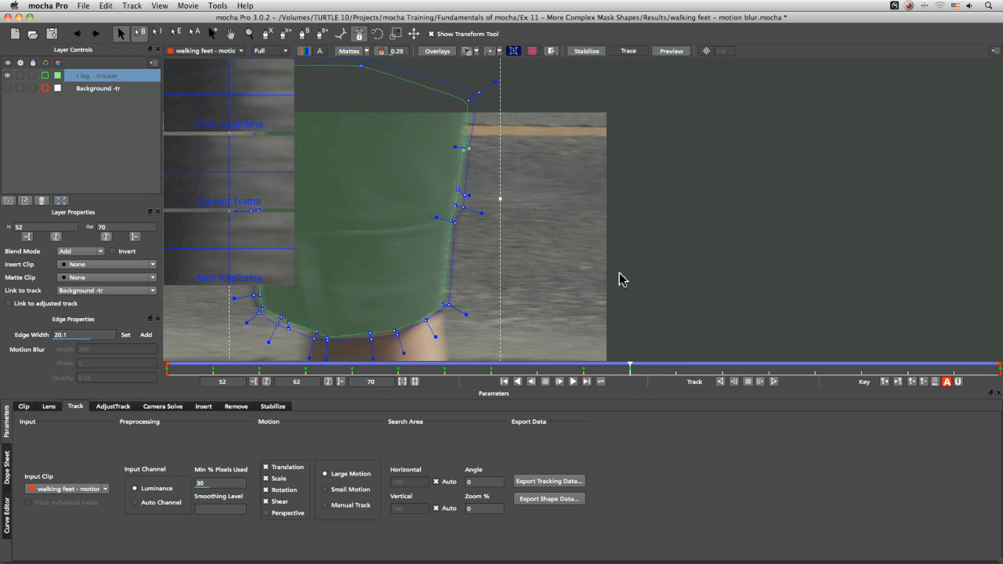
{"action": "mouse_move", "coordinate": [463, 150]}
{"action": "left_mouse_down"}
{"action": "mouse_move", "coordinate": [420, 145]}
{"action": "mouse_move", "coordinate": [453, 146]}
{"action": "left_mouse_up"}
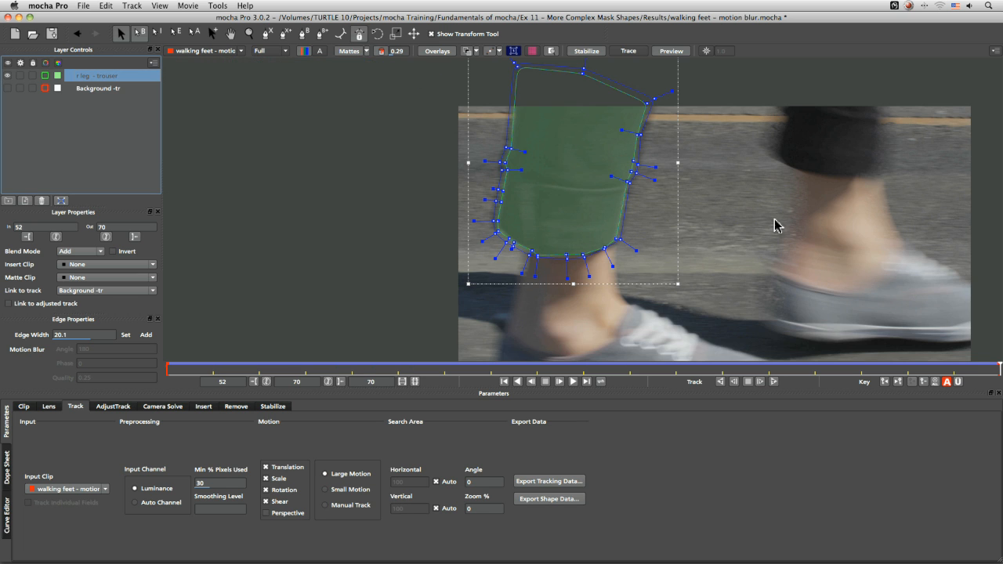
Review the Export Rendered Shapes options and close the dialog without exporting.
{"action": "key", "text": "asterisk"}
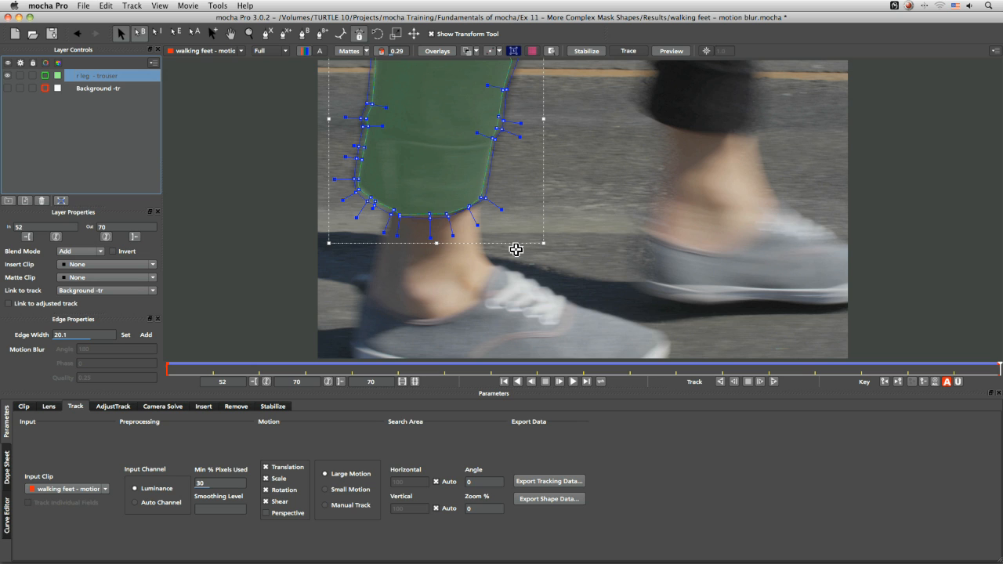
{"action": "left_click", "coordinate": [83, 6]}
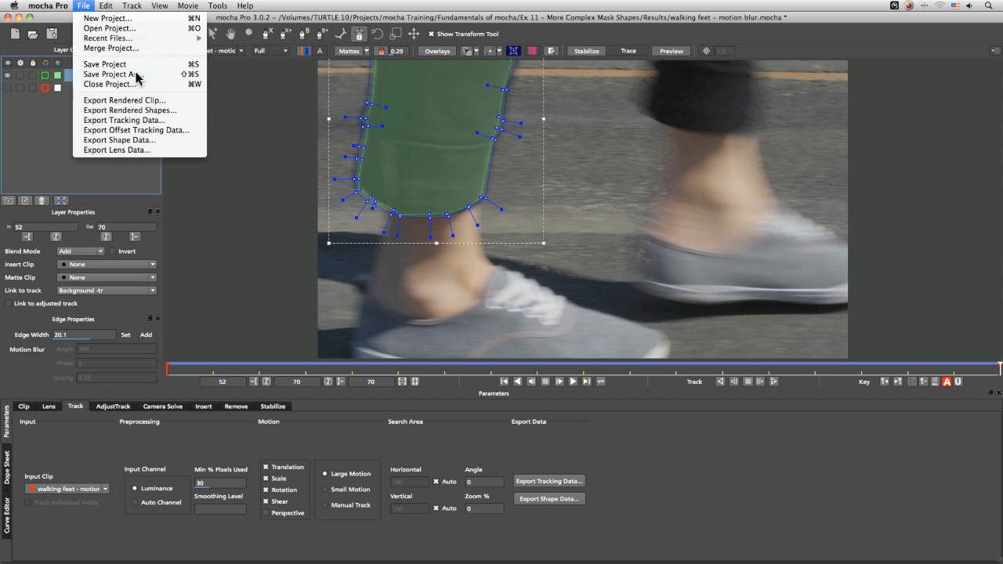
{"action": "left_click", "coordinate": [191, 116]}
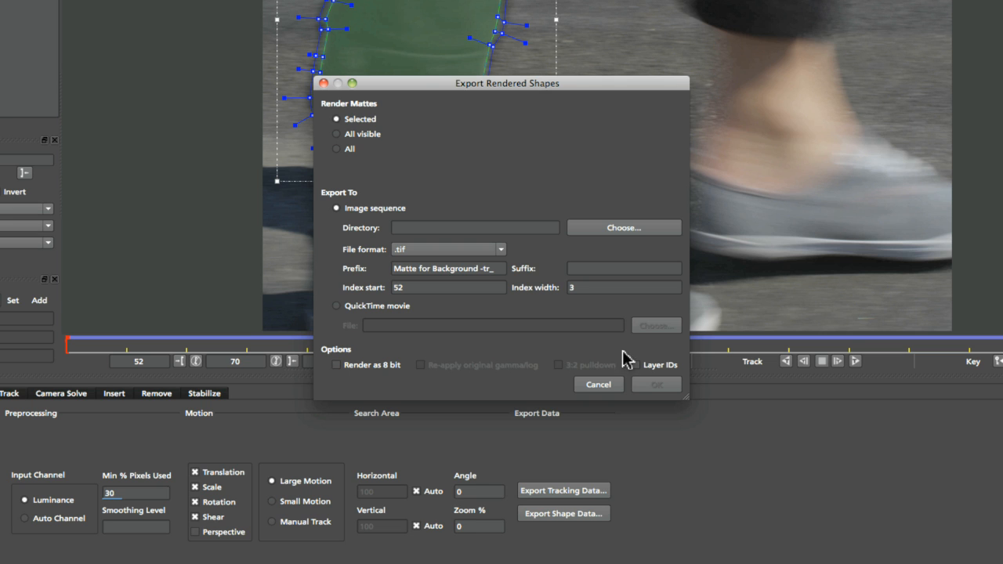
{"action": "left_click", "coordinate": [612, 384]}
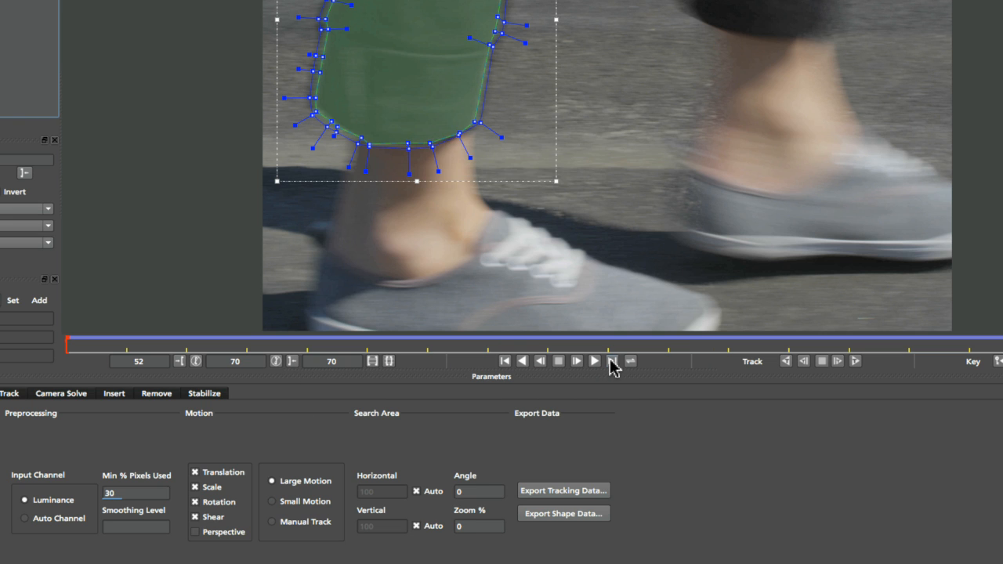
Copy the selected trouser layer's shape data to the clipboard in the "mocha shape data for AE" format.
{"action": "left_click", "coordinate": [567, 516]}
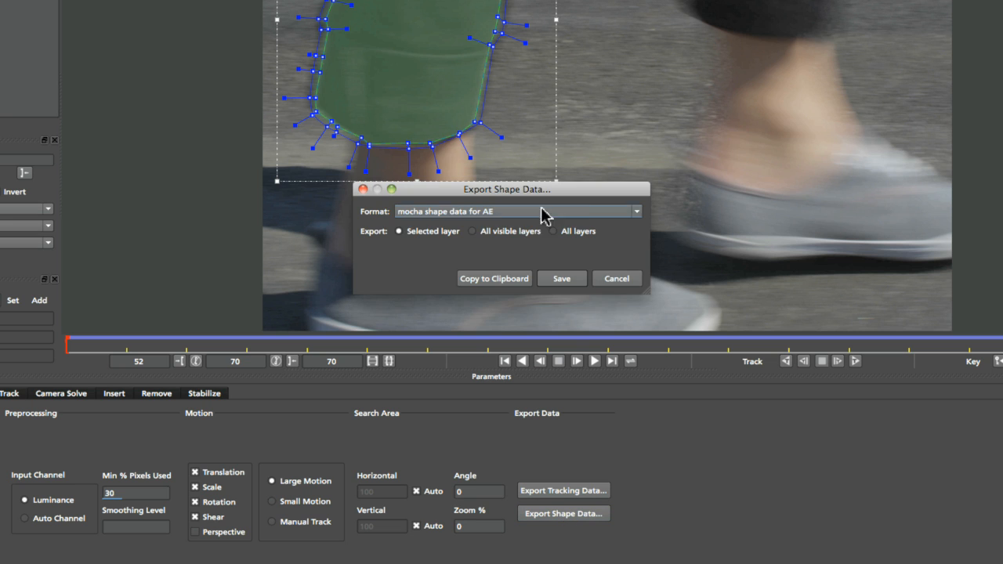
{"action": "left_click", "coordinate": [541, 212]}
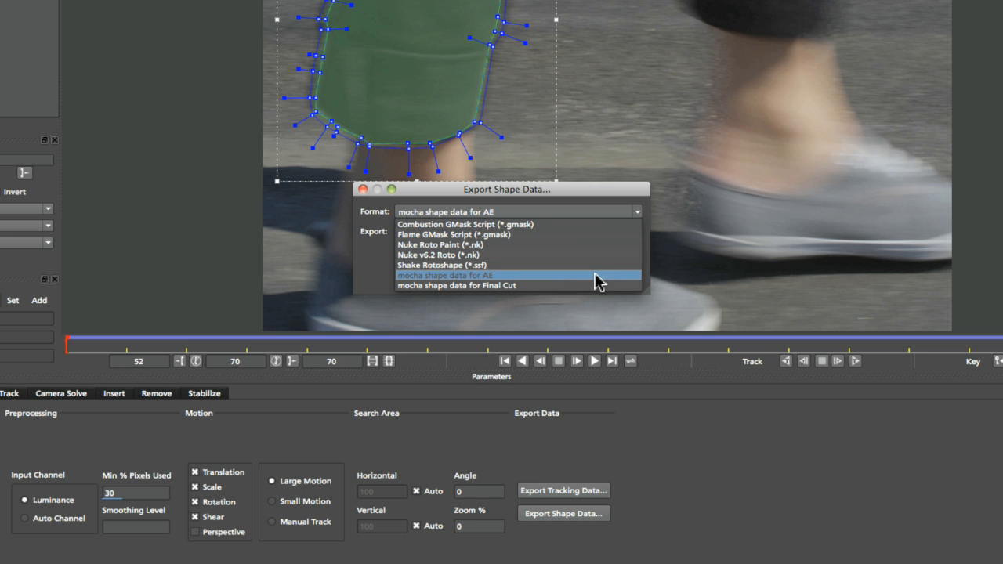
{"action": "left_click", "coordinate": [547, 280]}
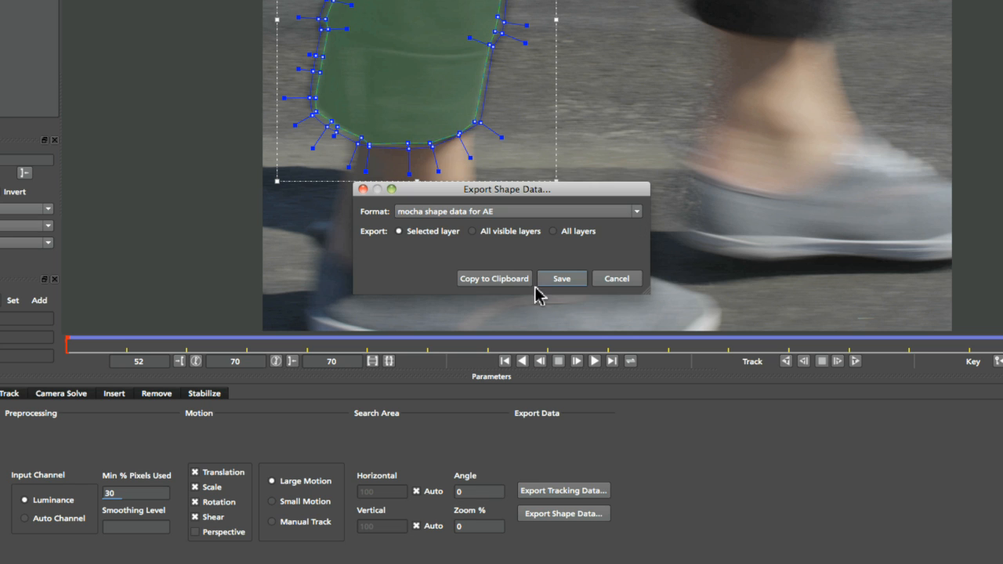
{"action": "left_click", "coordinate": [511, 282]}
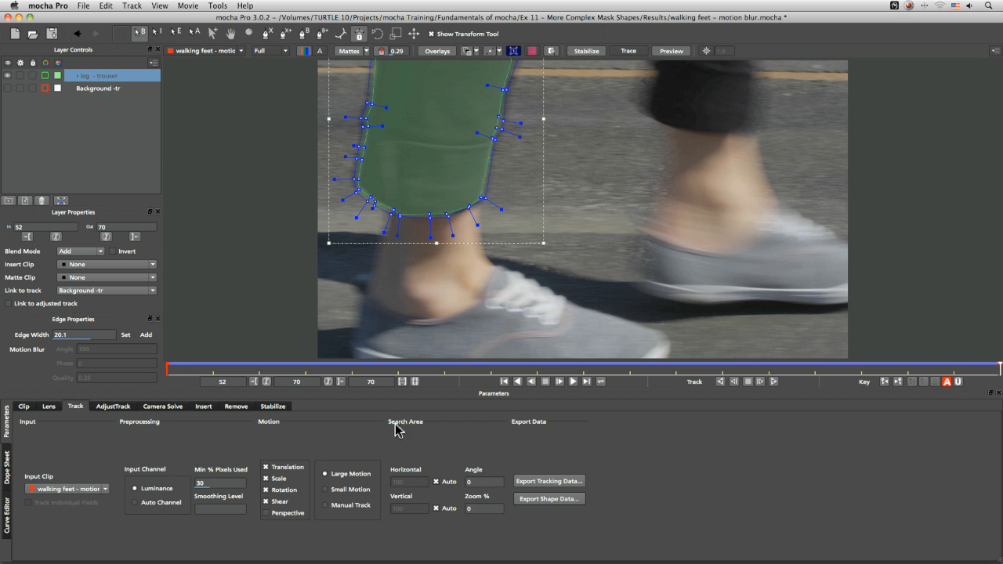
Switch to After Effects, hide the recoloured upper walking feet layer, and select the lower walking feet layer.
{"action": "key", "text": "super+Tab"}
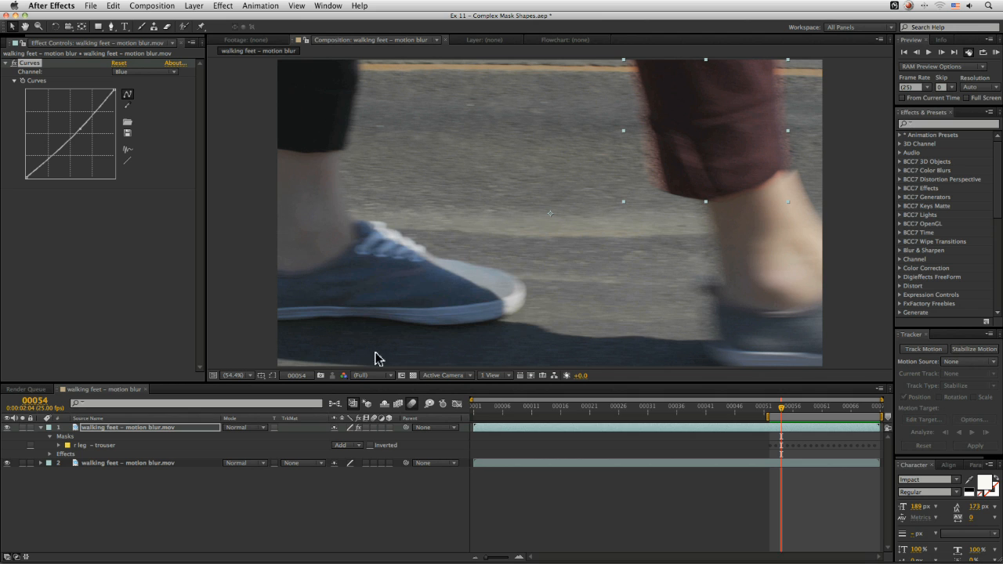
{"action": "left_click", "coordinate": [6, 427]}
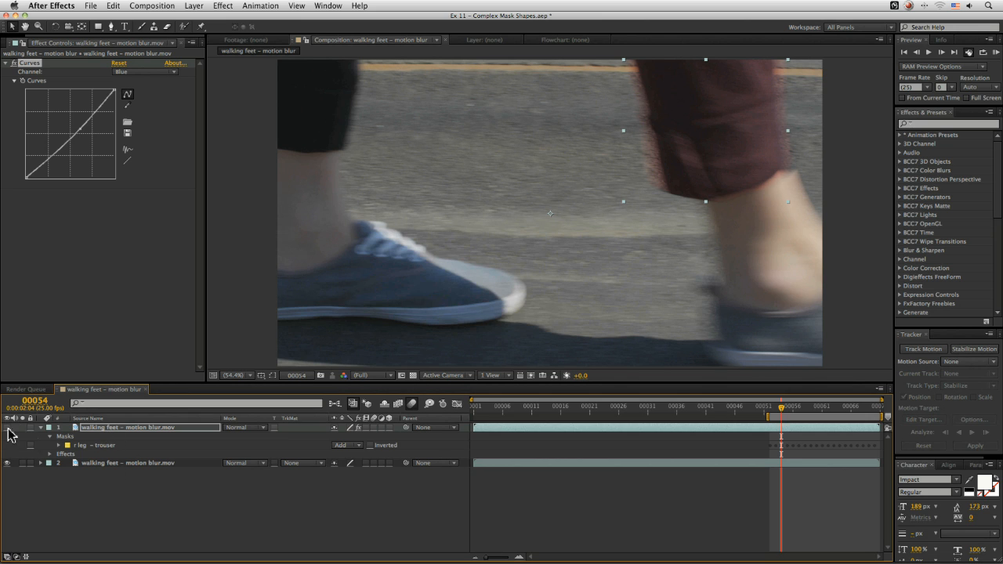
{"action": "left_click", "coordinate": [126, 463]}
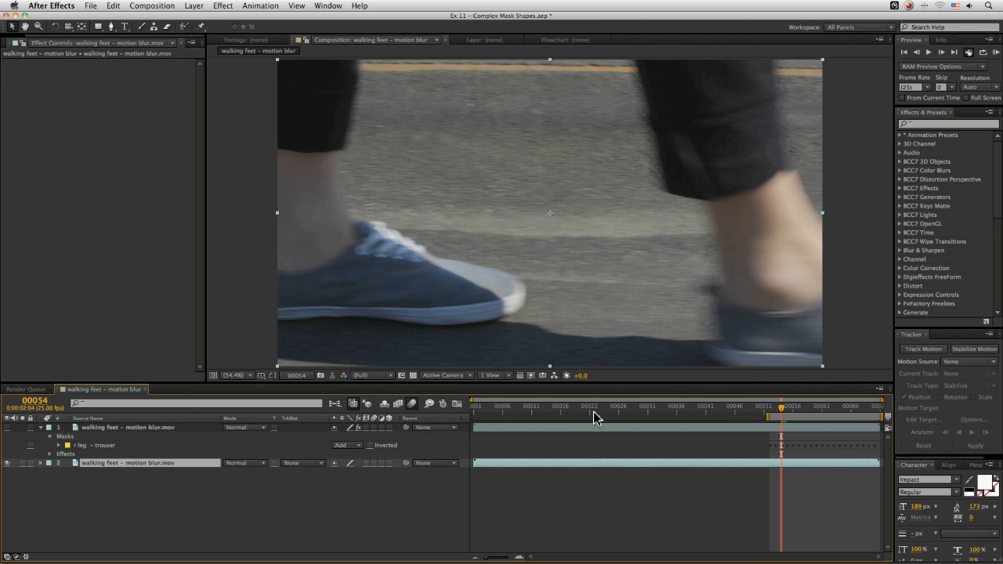
Paste the copied shape as a mocha mask onto the lower walking feet layer at frame 1.
{"action": "key", "text": "Home"}
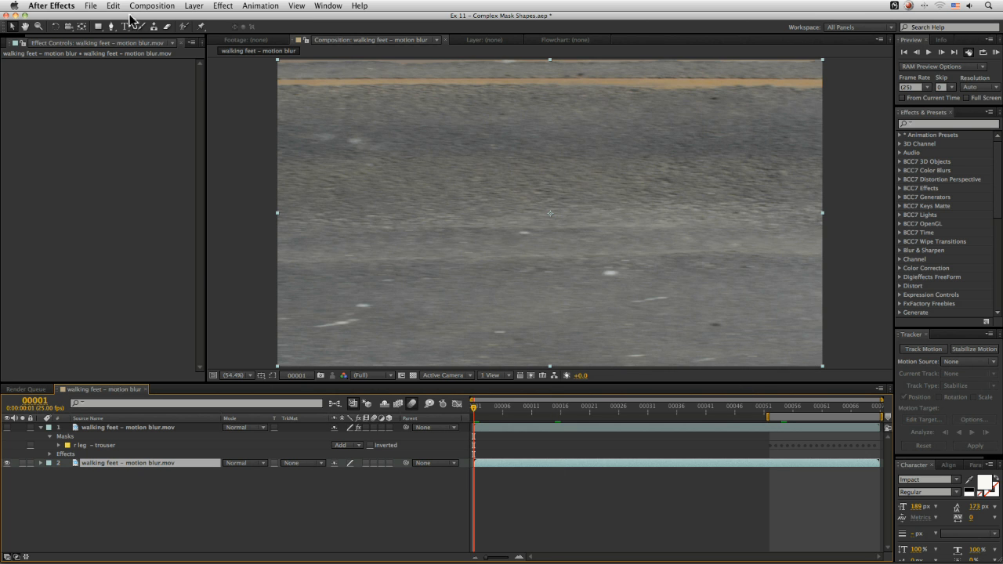
{"action": "left_click", "coordinate": [114, 6]}
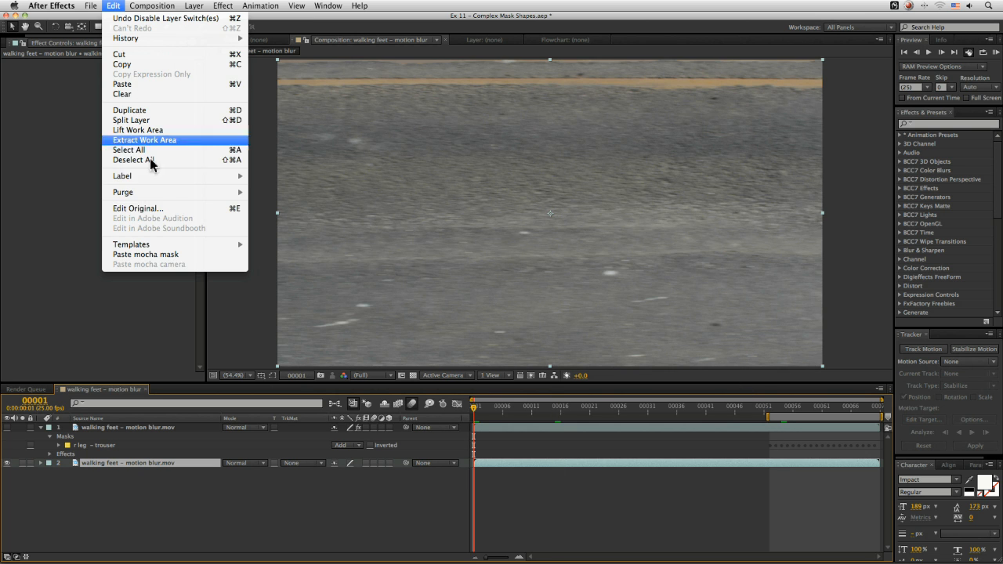
{"action": "left_click", "coordinate": [175, 256]}
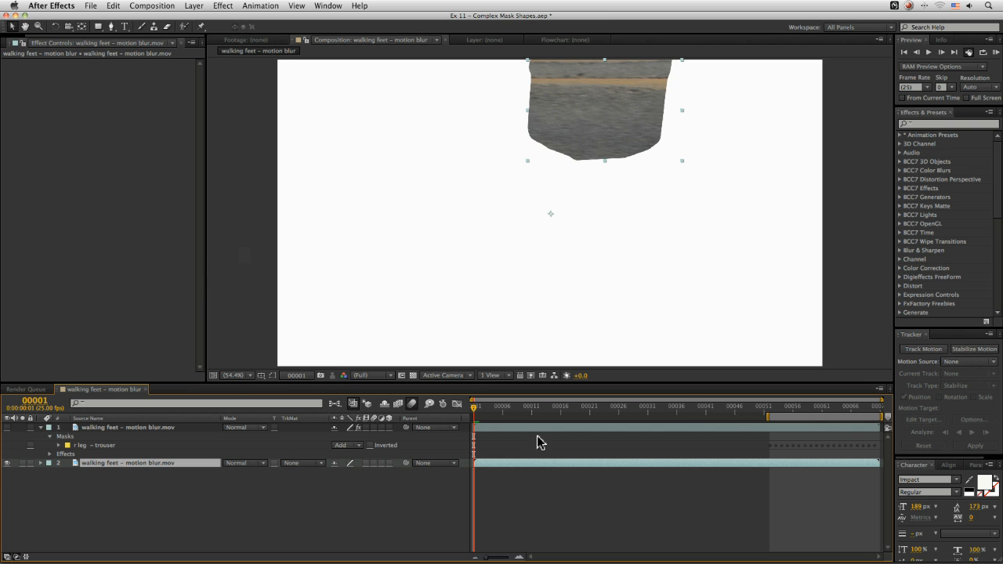
Reveal the pasted trouser mask's properties and examine its edges and mask path at frames 54 and 63.
{"action": "left_click_drag", "start_coordinate": [768, 413], "coordinate": [780, 410]}
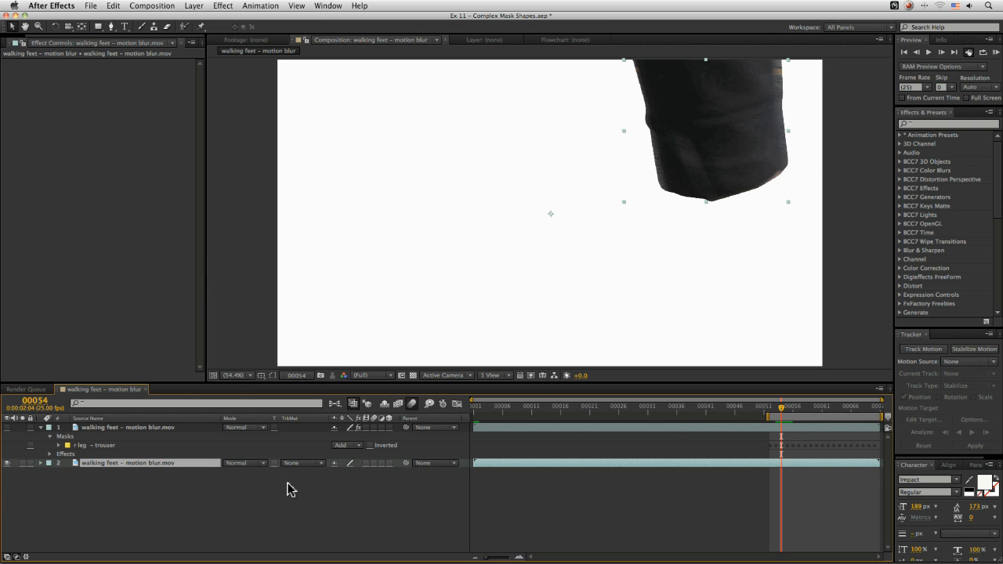
{"action": "left_click", "coordinate": [135, 476]}
{"action": "left_click", "coordinate": [140, 464]}
{"action": "key", "text": "m"}
{"action": "left_click", "coordinate": [58, 472]}
{"action": "left_click", "coordinate": [59, 472]}
{"action": "left_click_drag", "start_coordinate": [788, 408], "coordinate": [835, 411]}
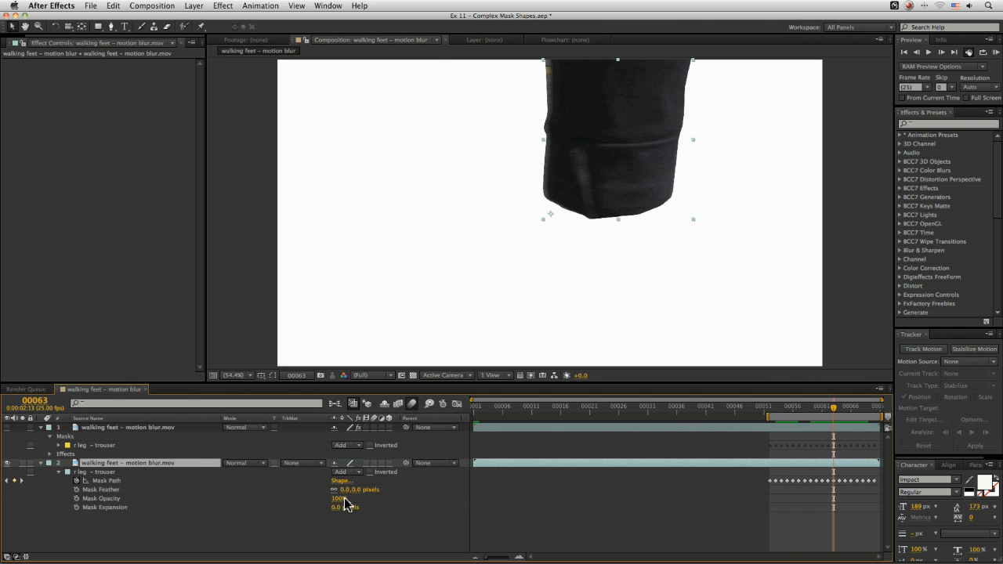
Delete the pasted mask from the lower layer and paste the shape data there as a mocha shape effect at frame 1.
{"action": "left_click", "coordinate": [101, 474]}
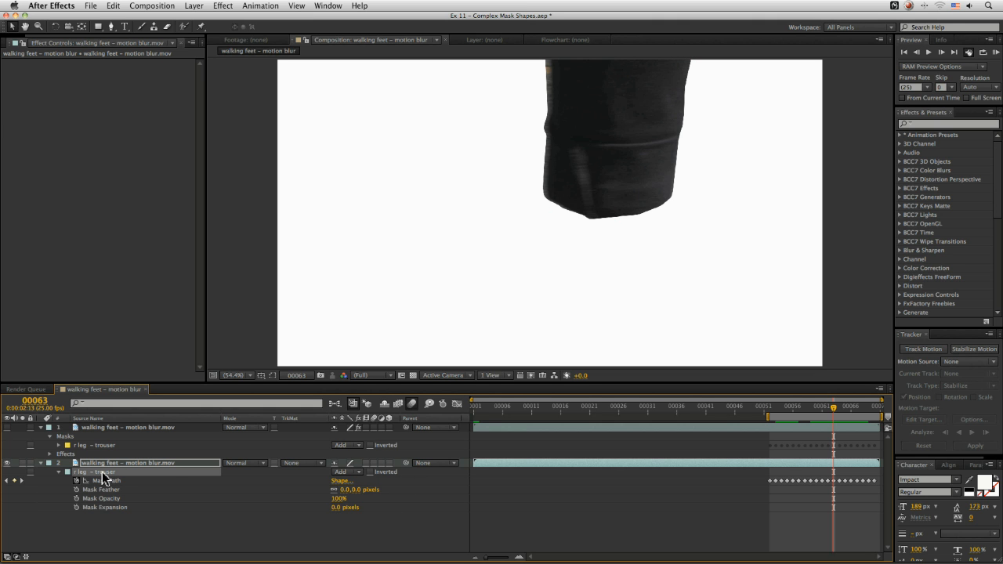
{"action": "key", "text": "Delete"}
{"action": "left_click_drag", "start_coordinate": [703, 407], "coordinate": [405, 397]}
{"action": "left_click", "coordinate": [115, 5]}
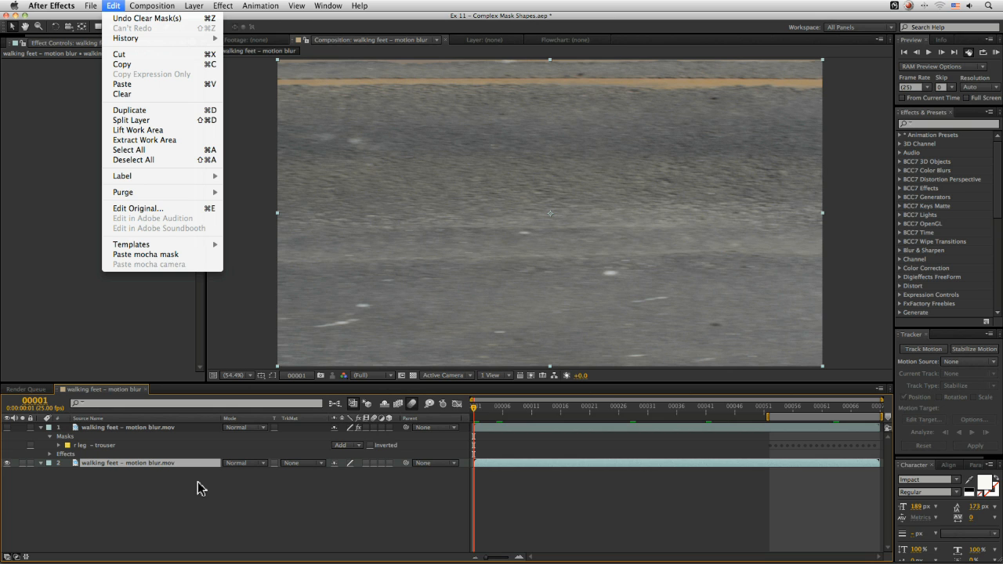
{"action": "left_click", "coordinate": [209, 84]}
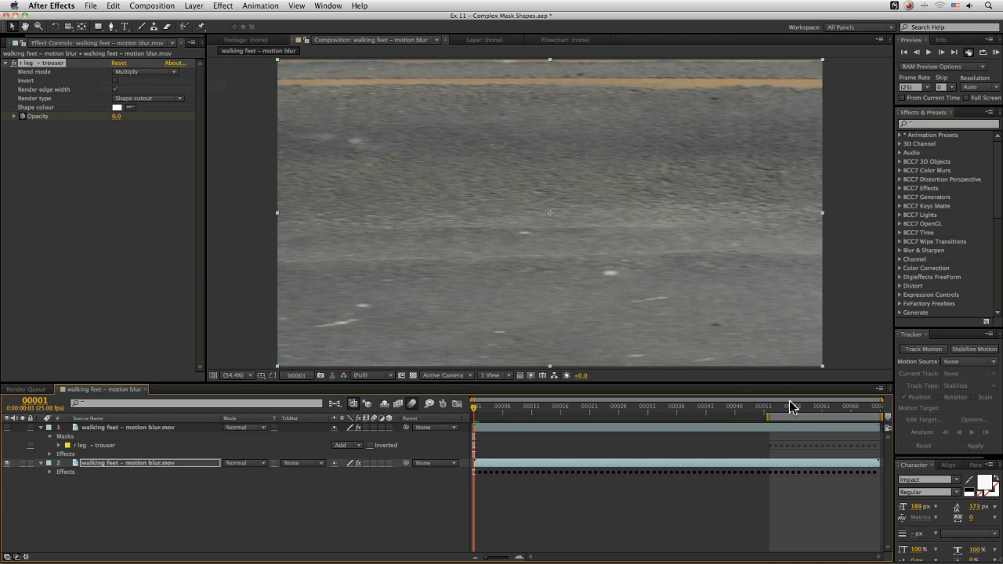
Inspect the trouser cutout at frames 53 and 61, and test the effect's Render edge width option.
{"action": "left_click", "coordinate": [774, 407]}
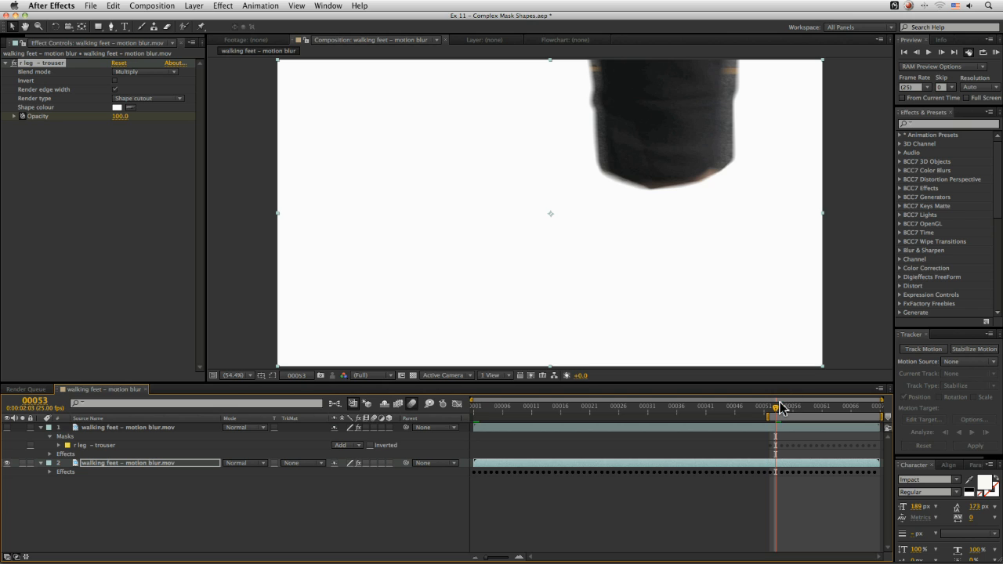
{"action": "left_click", "coordinate": [822, 406]}
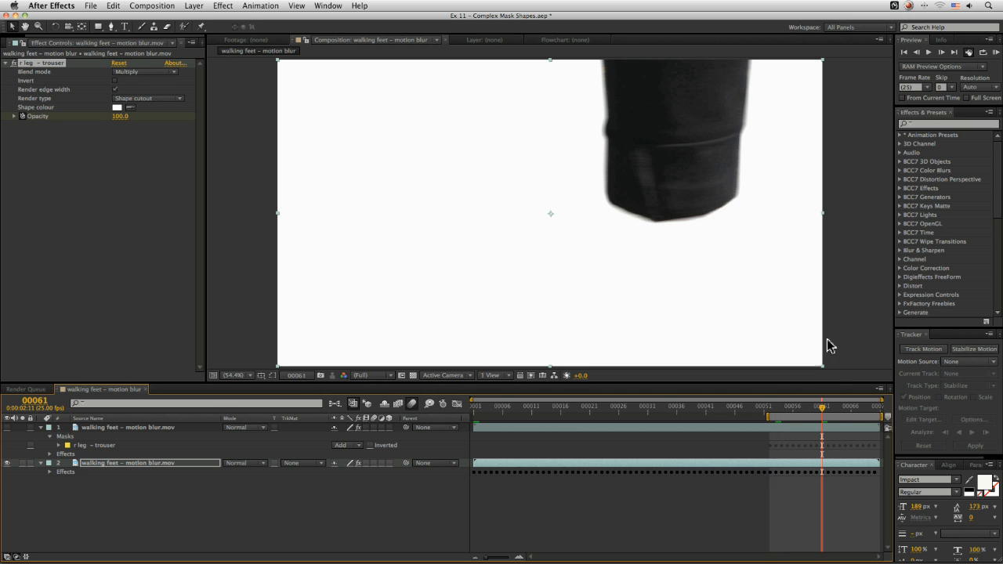
{"action": "left_click", "coordinate": [114, 90]}
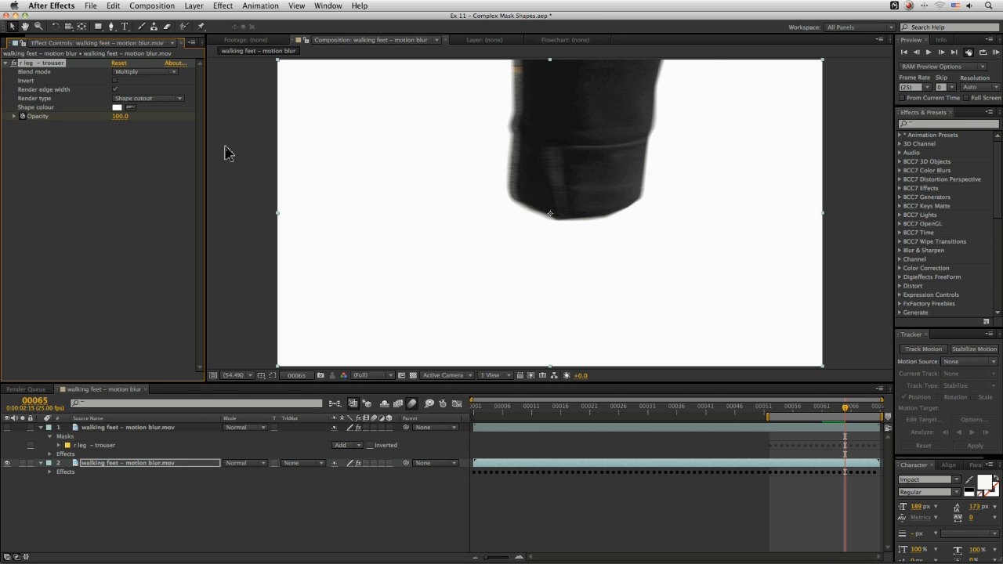
Step back through the frames to frame 56 to examine the feathered edge of the trouser cutout.
{"action": "key", "text": "Page_Down"}
{"action": "key", "text": "Page_Up"}
{"action": "key", "text": "Page_Up"}
{"action": "key", "text": "Page_Up"}
{"action": "key", "text": "Page_Up"}
{"action": "key", "text": "Page_Up"}
{"action": "key", "text": "Page_Up"}
{"action": "key", "text": "Page_Up"}
{"action": "key", "text": "Page_Up"}
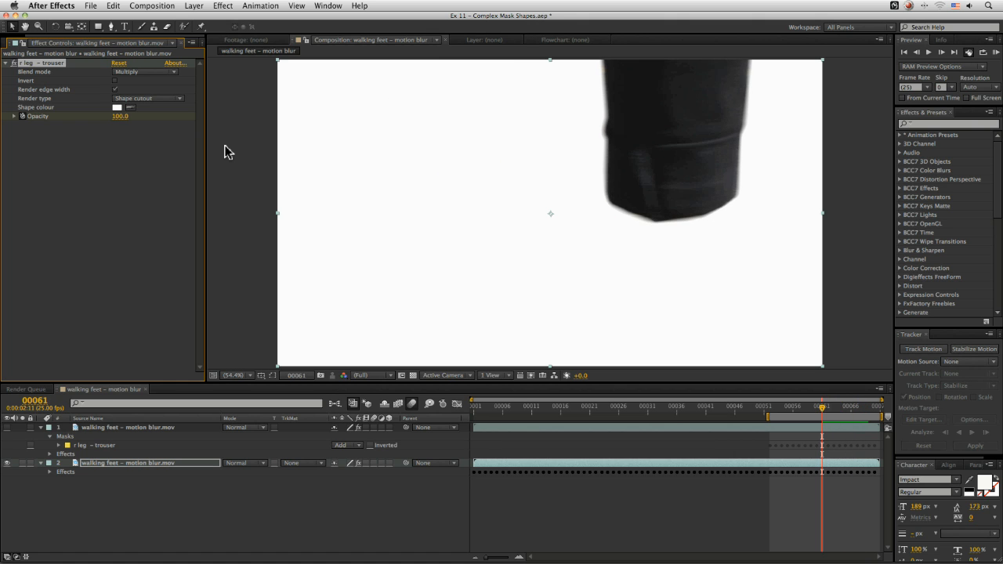
{"action": "key", "text": "Page_Up"}
{"action": "key", "text": "Page_Up"}
{"action": "key", "text": "Page_Up"}
{"action": "key", "text": "Page_Up"}
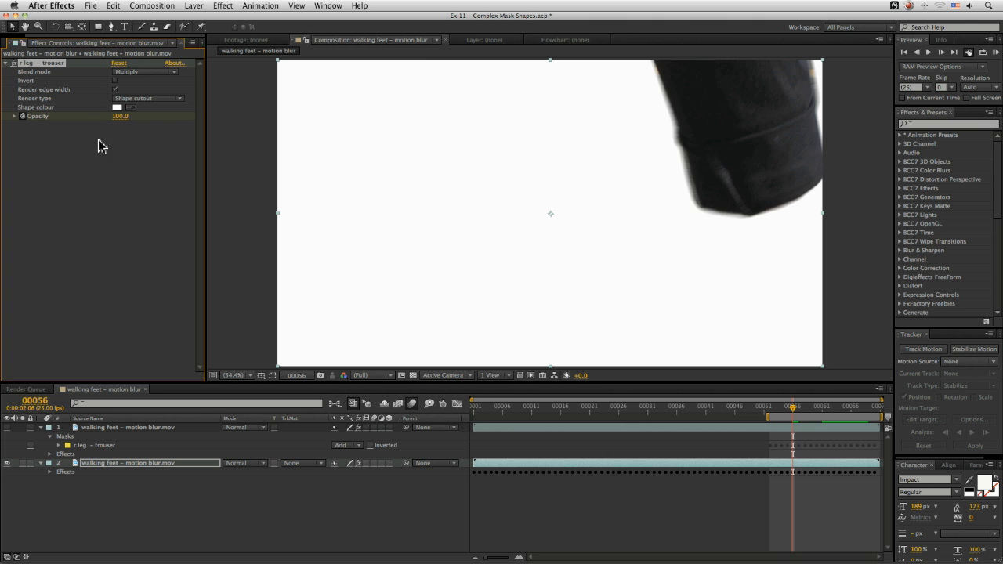
Review the Paste mocha mask command without applying it, and switch back to mocha.
{"action": "left_click", "coordinate": [113, 5]}
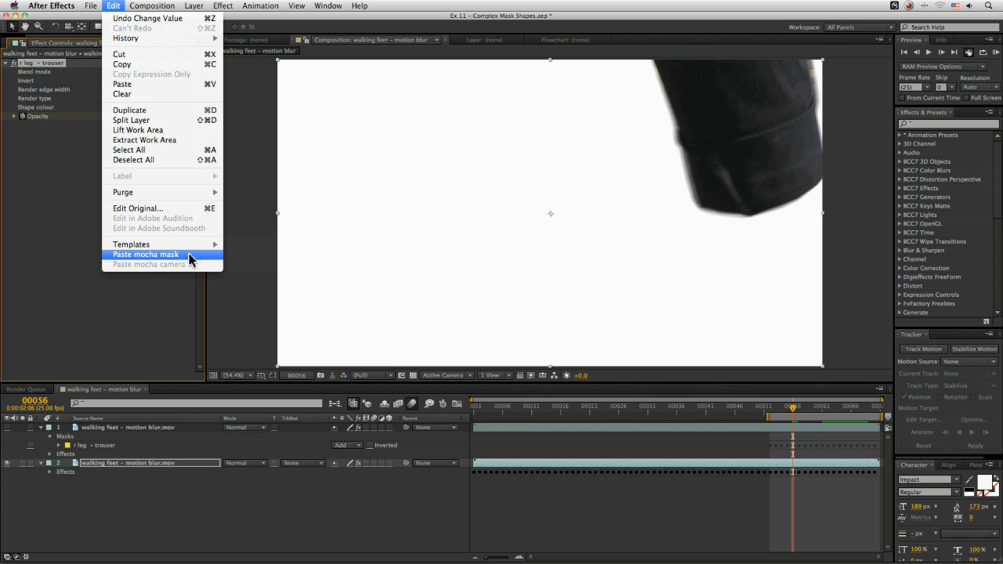
{"action": "left_click", "coordinate": [110, 6]}
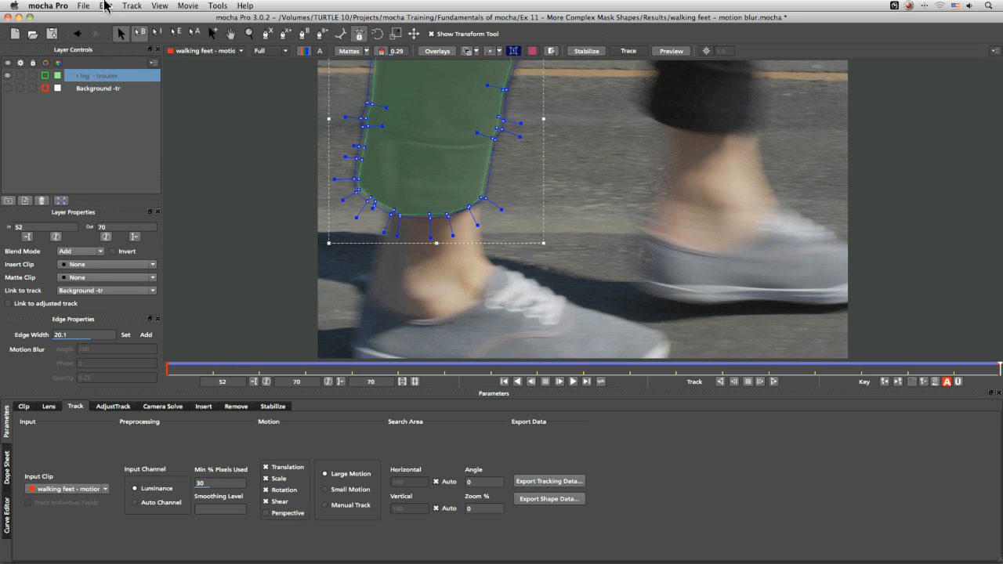
Show the Background -tr layer's tracking shape, and hide it again.
{"action": "left_click", "coordinate": [95, 88]}
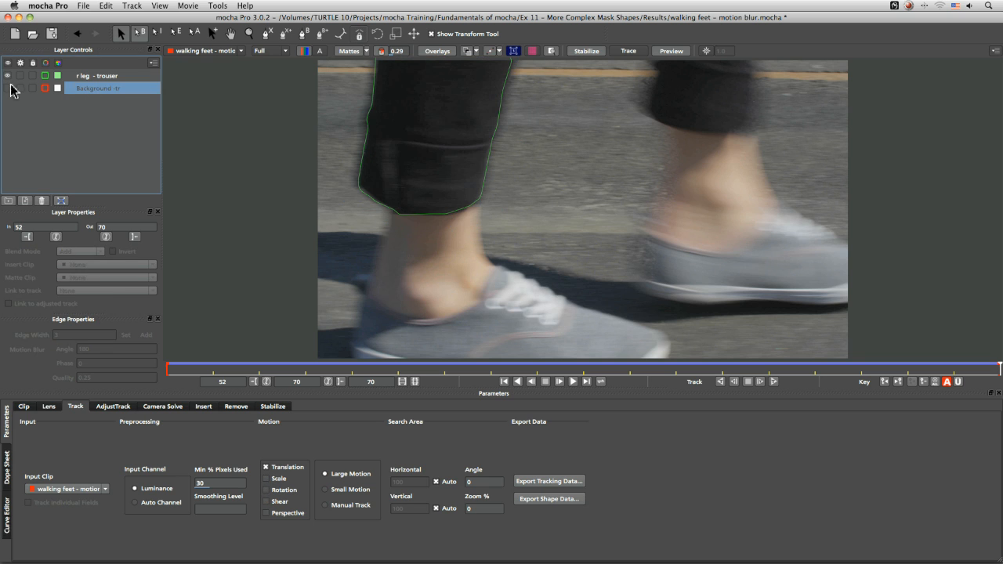
{"action": "left_click", "coordinate": [7, 87]}
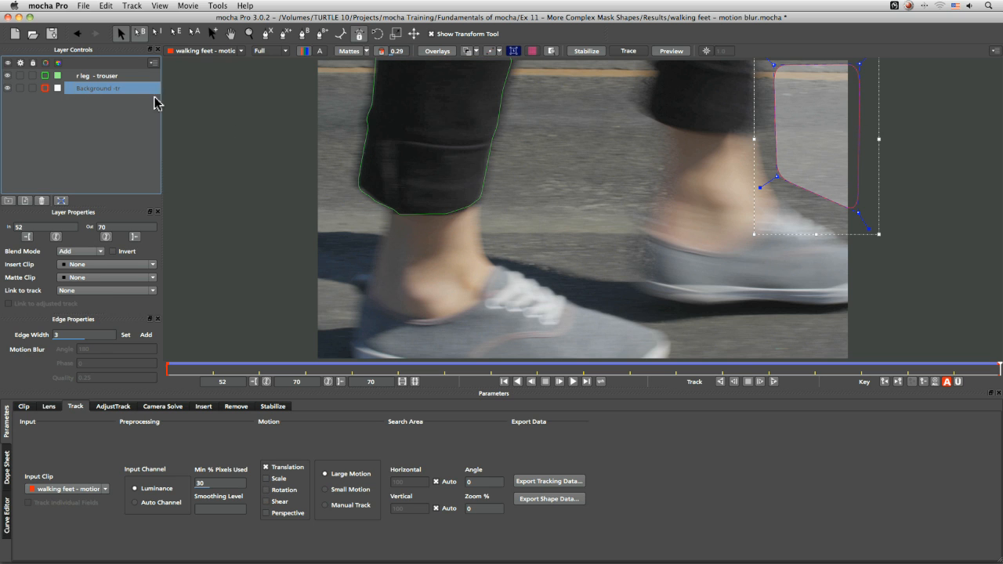
{"action": "left_click", "coordinate": [9, 88]}
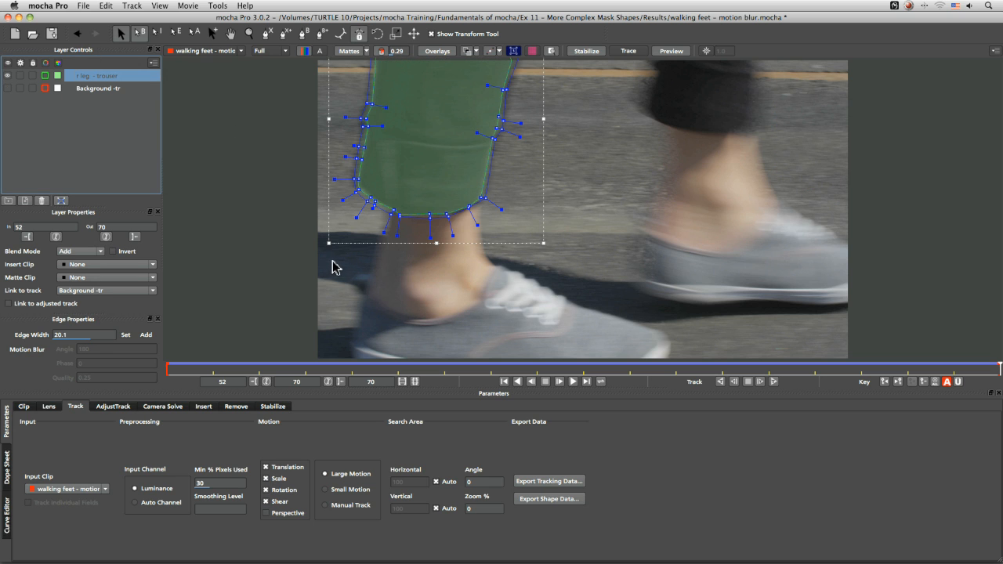